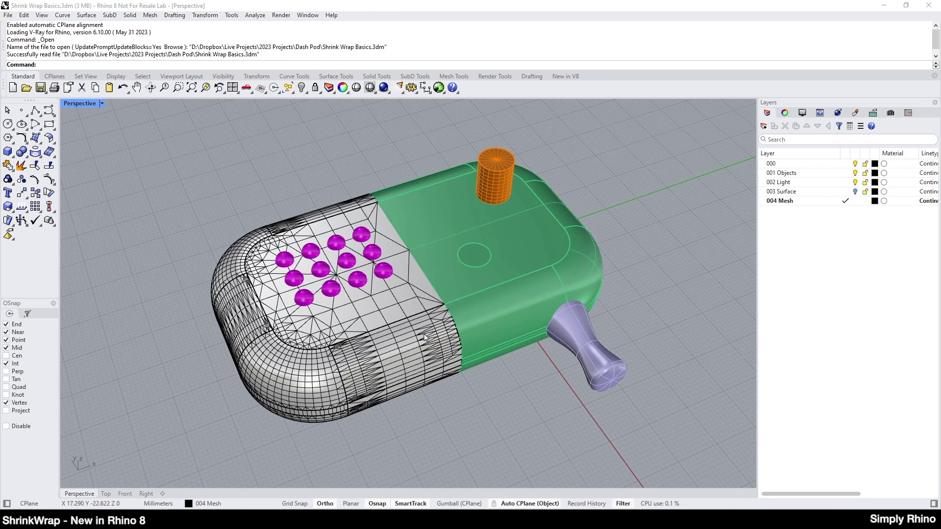
Inspect the object types of the open mesh, green polysurface, a small sphere, the SubD handle and the cylinder mesh
click(425, 337)
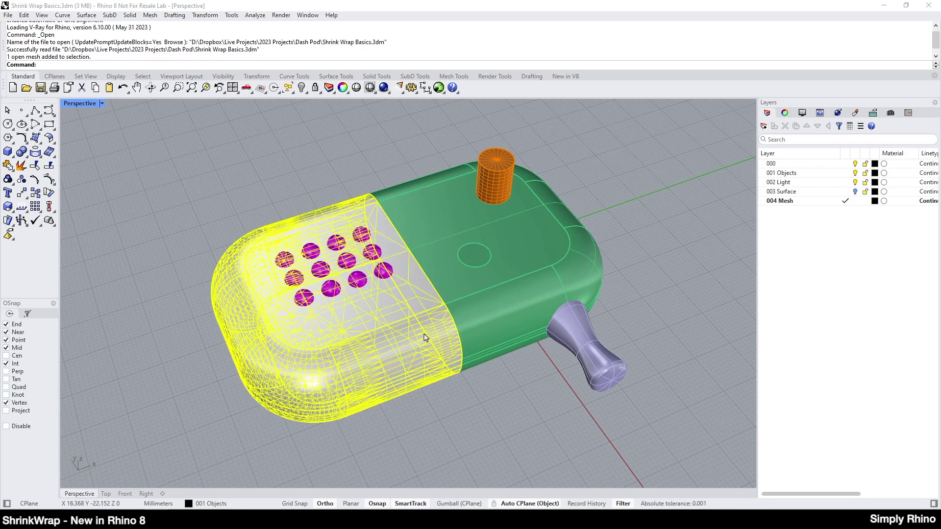
click(486, 327)
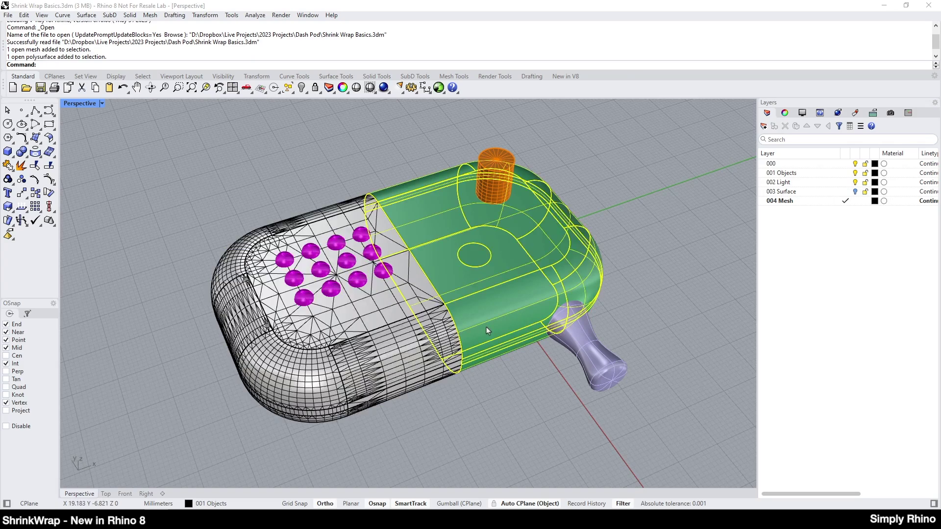
click(384, 271)
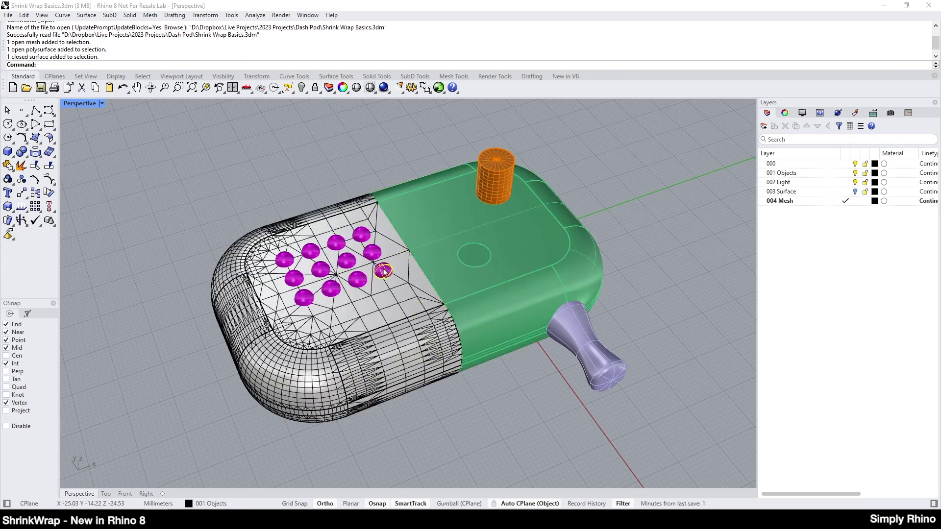
click(577, 331)
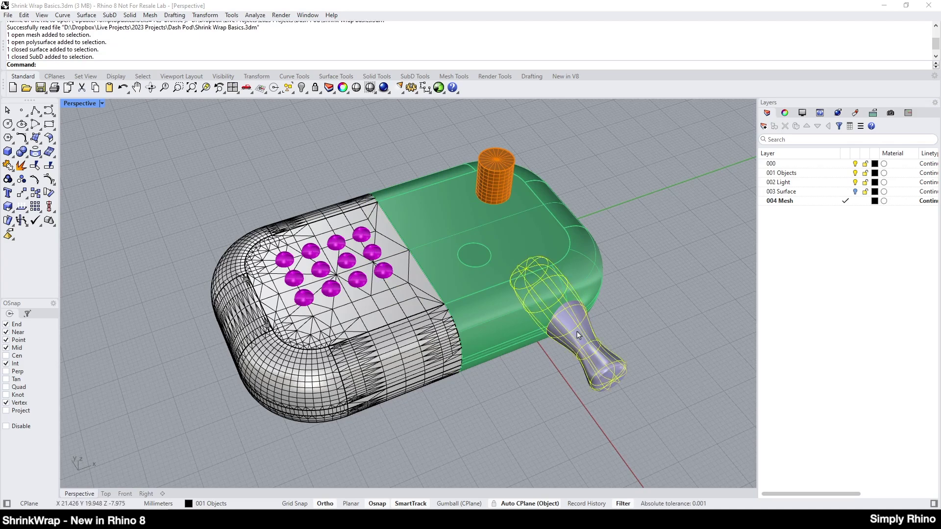
click(497, 181)
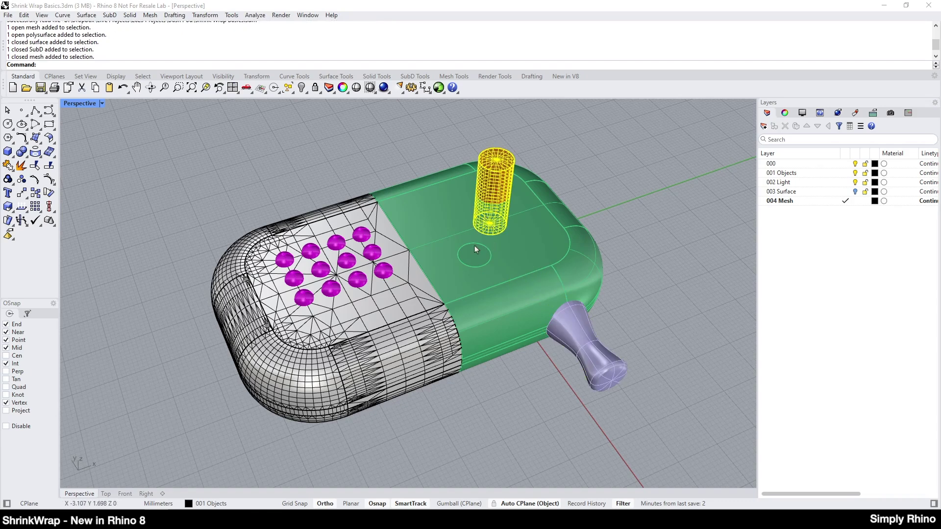
click(508, 256)
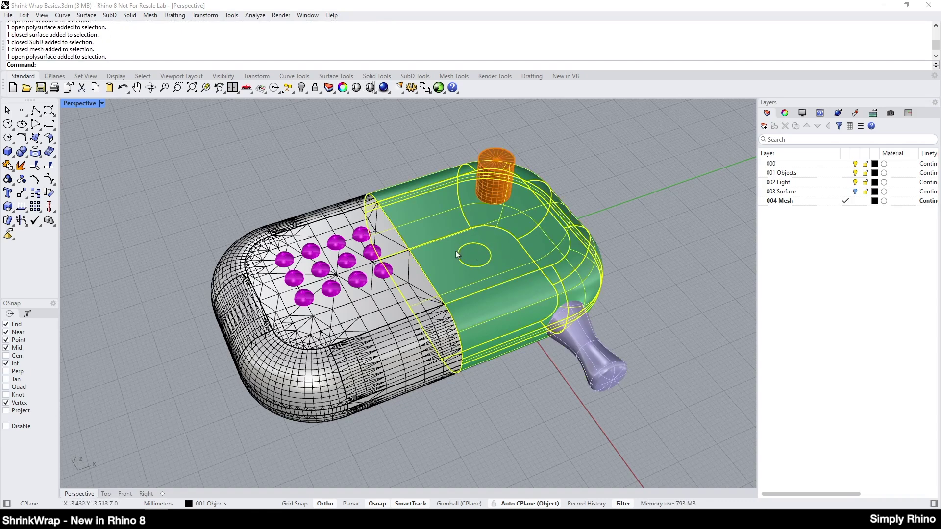
click(651, 182)
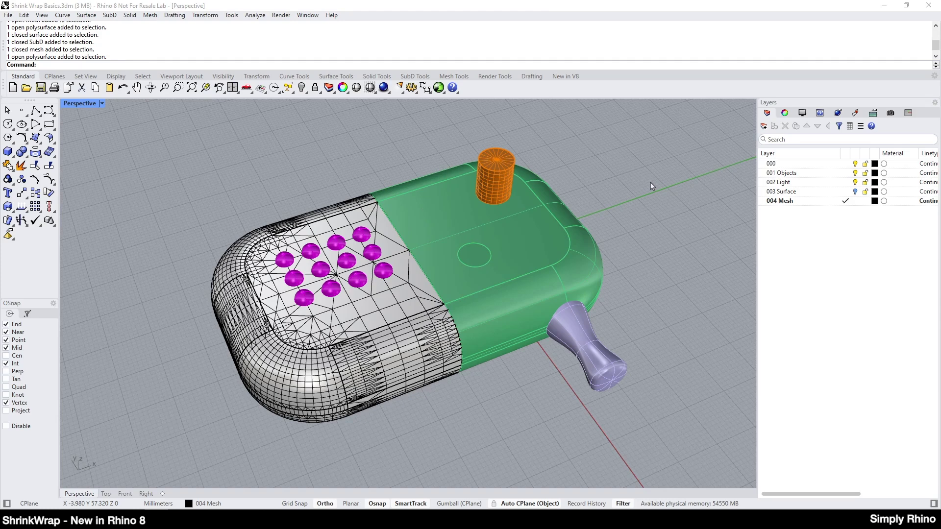
Start ShrinkWrap on all objects in the model, with the preview enabled and the input objects hidden
click(454, 76)
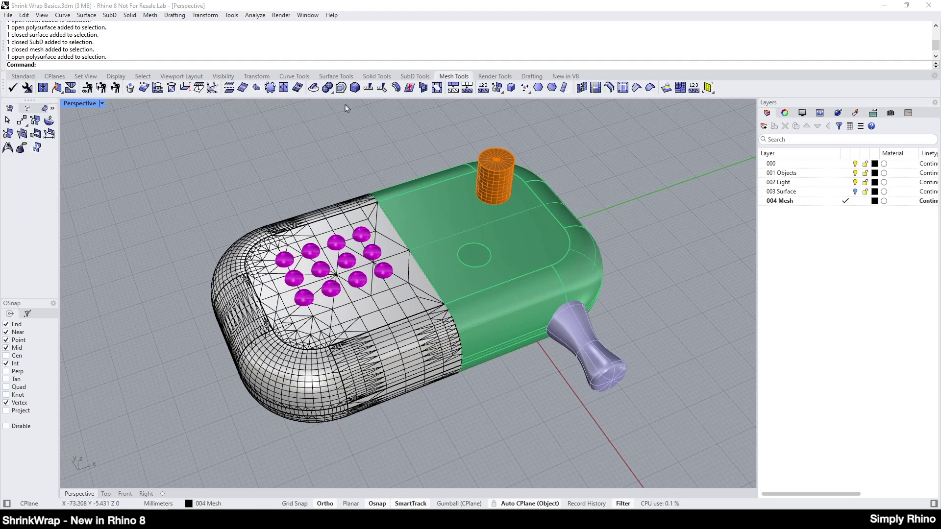
click(341, 87)
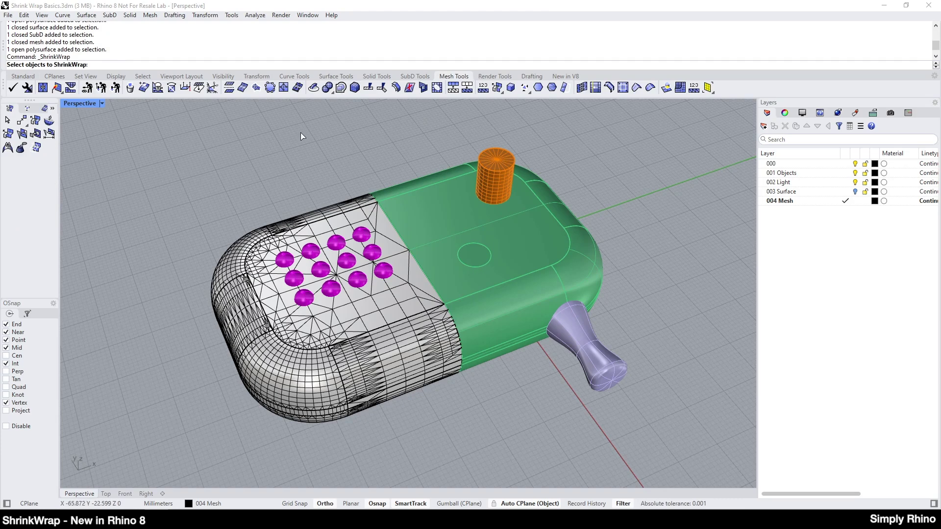
key(ctrl+a)
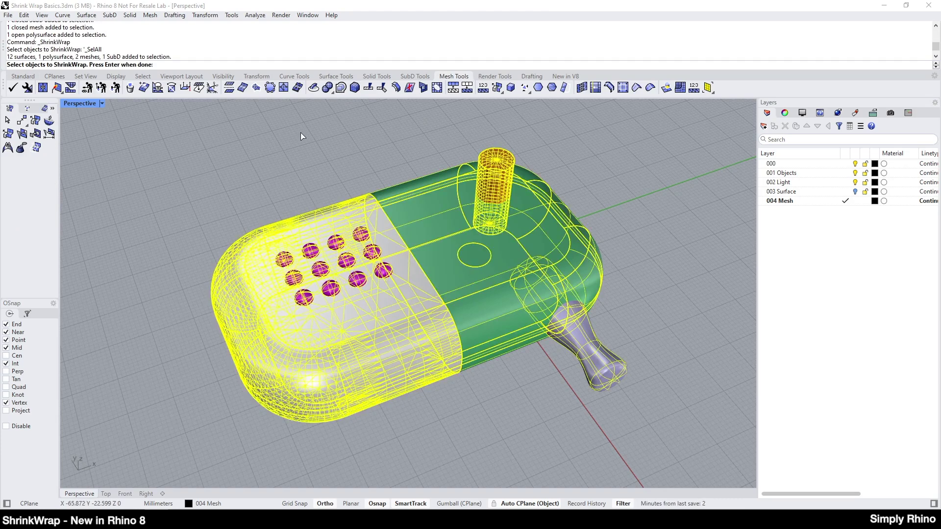
key(Return)
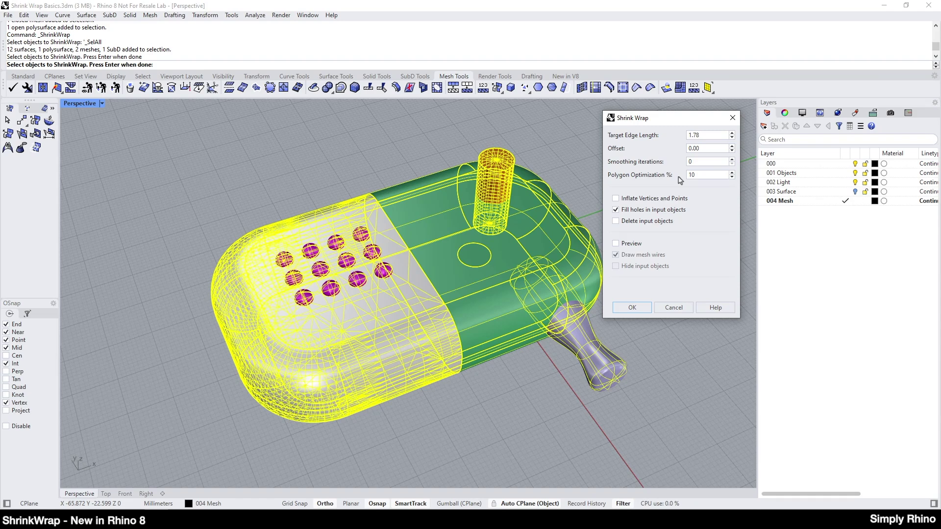
click(616, 244)
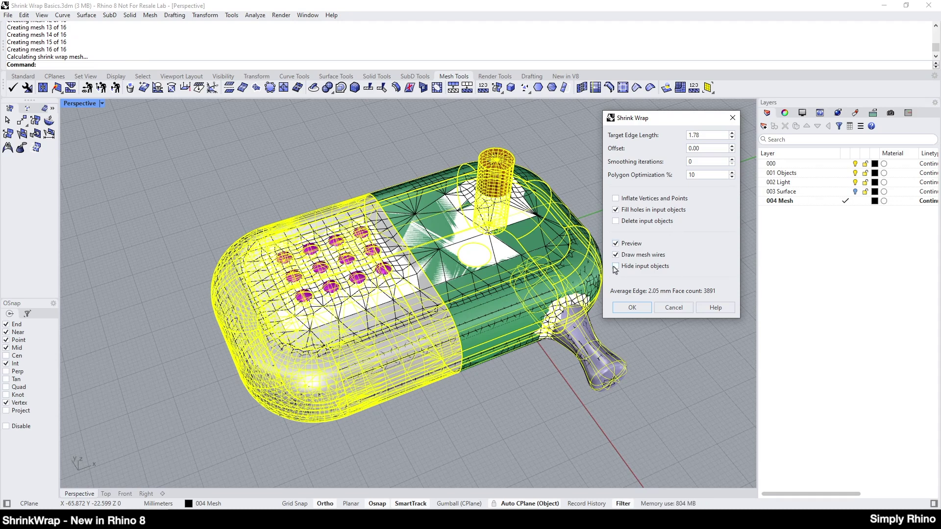
click(616, 267)
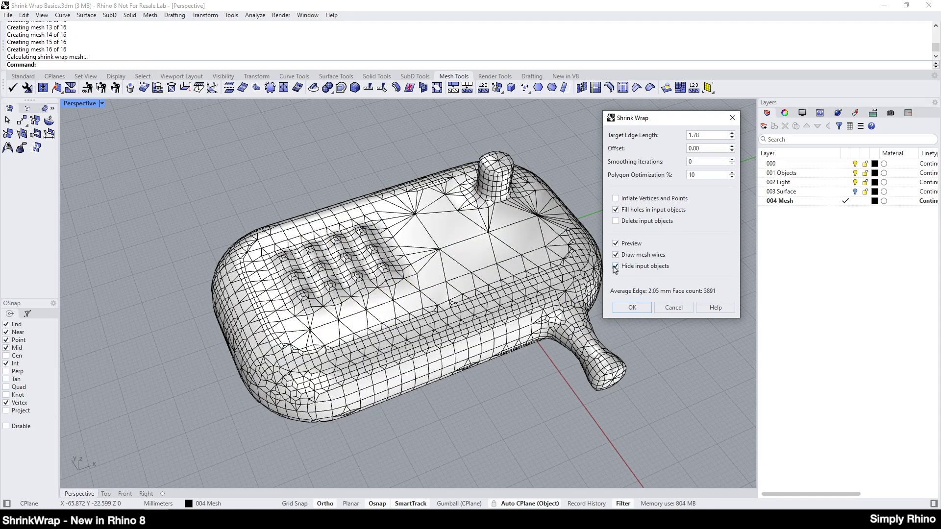
Compare the shrink wrap preview without hole filling, and restore the Fill holes in input objects option
click(615, 210)
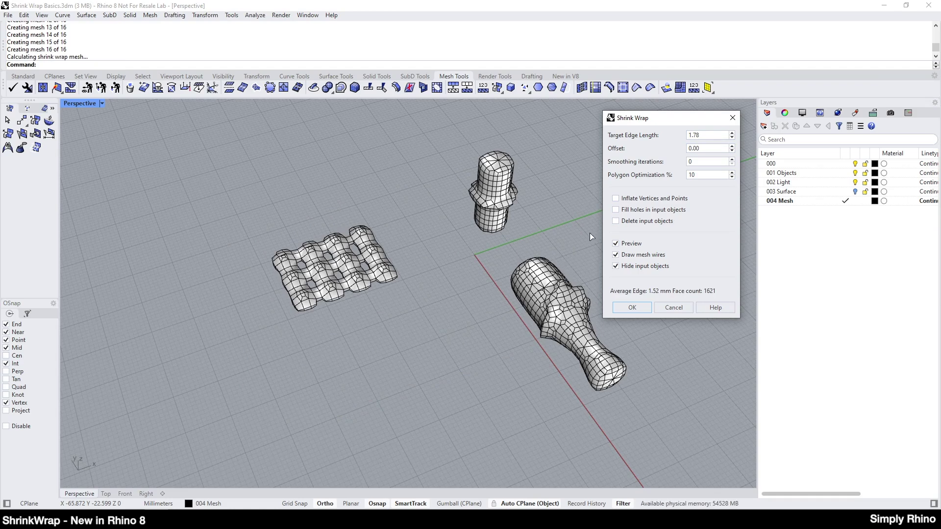
click(617, 210)
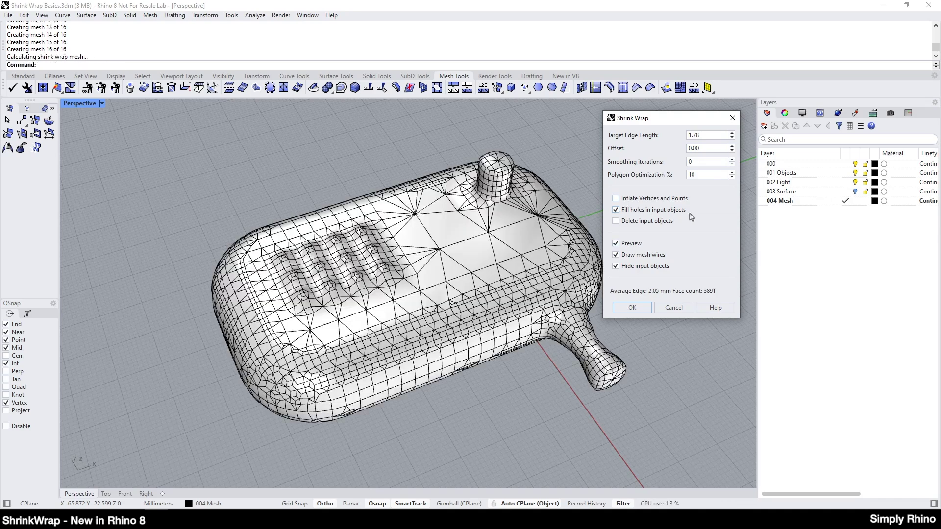
Preview the shrink wrap with a target edge length of 1, and refine it to 0.5
click(713, 137)
text(1)
key(Return)
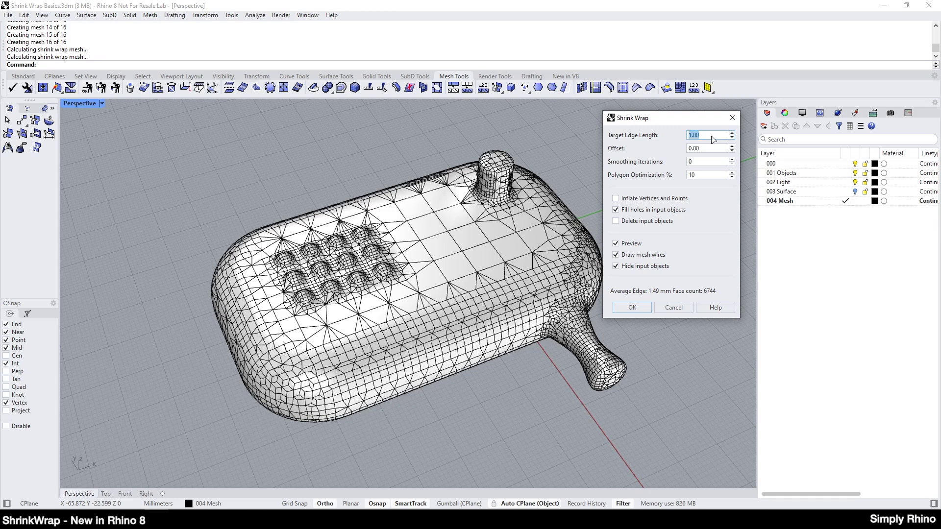
text(0.5)
key(Return)
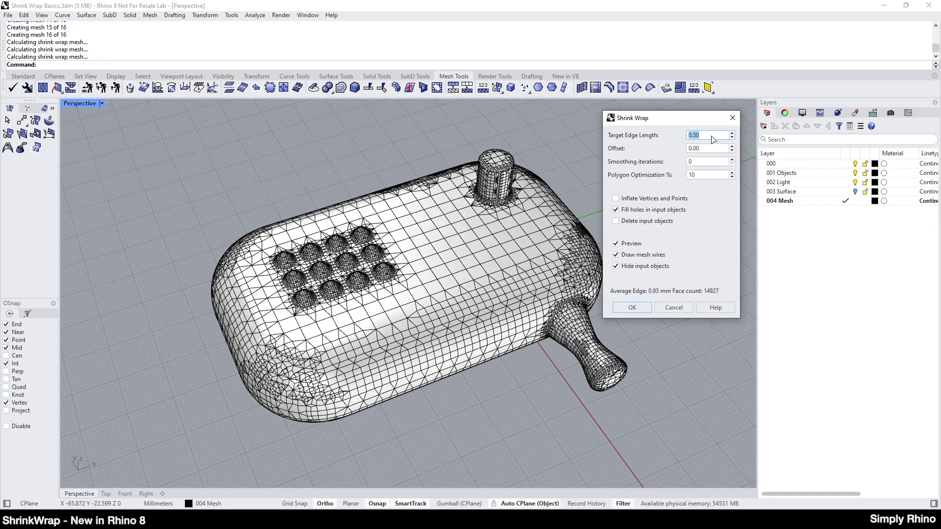
Set the shrink wrap's polygon optimization to 30% and its target edge length to 0.1
double_click(697, 175)
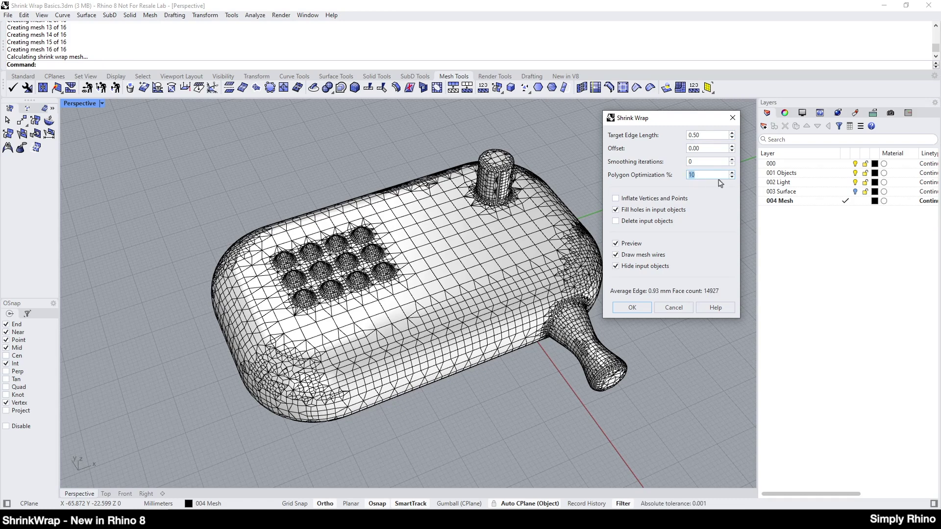
text(30)
key(Tab)
text(0.)
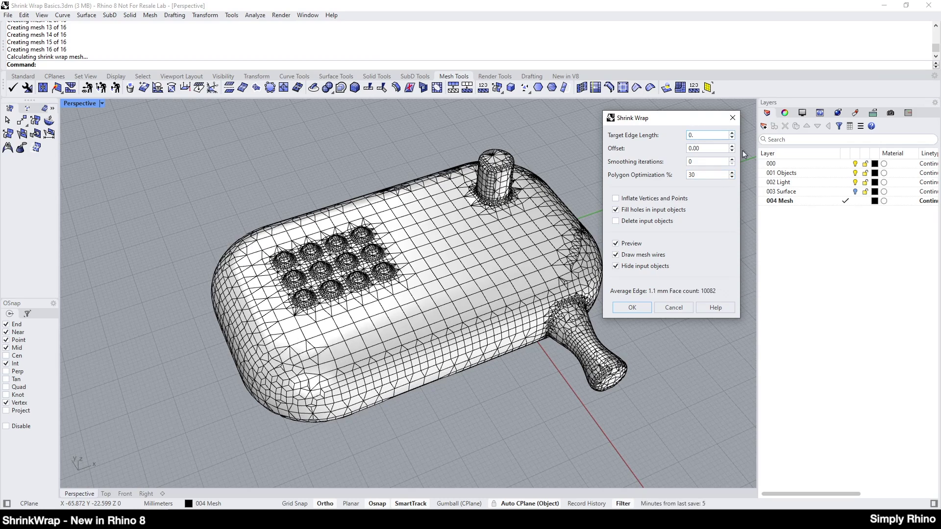
text(1)
key(Tab)
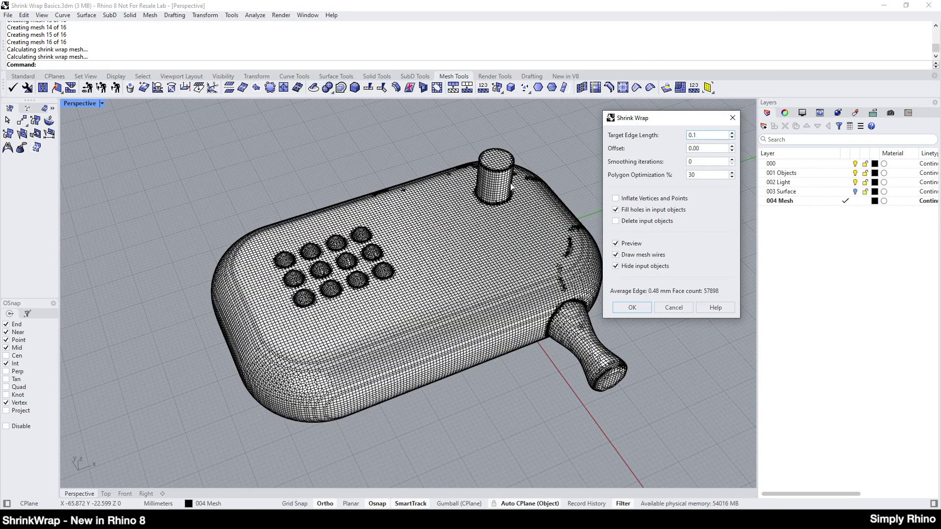
Set the smoothing iterations to 20 and create the shrink wrap mesh
scroll(511, 195, up, 6)
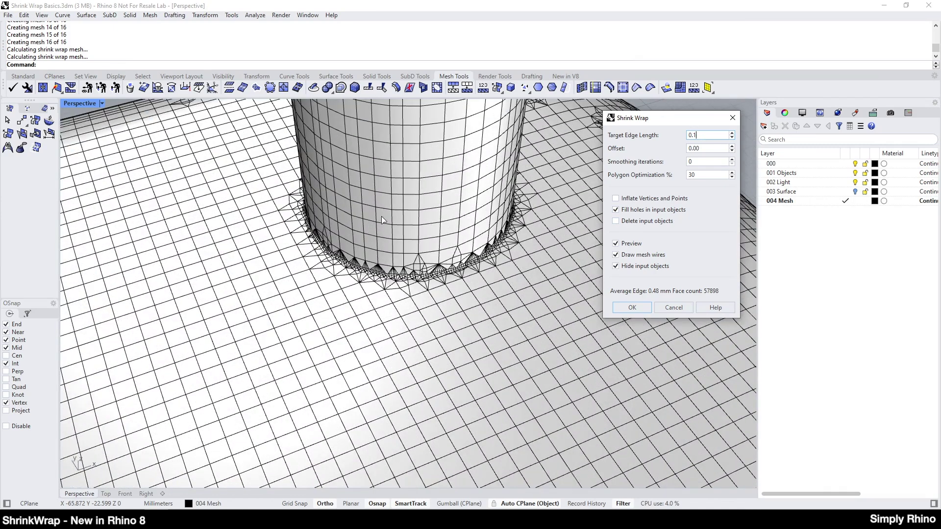
click(705, 163)
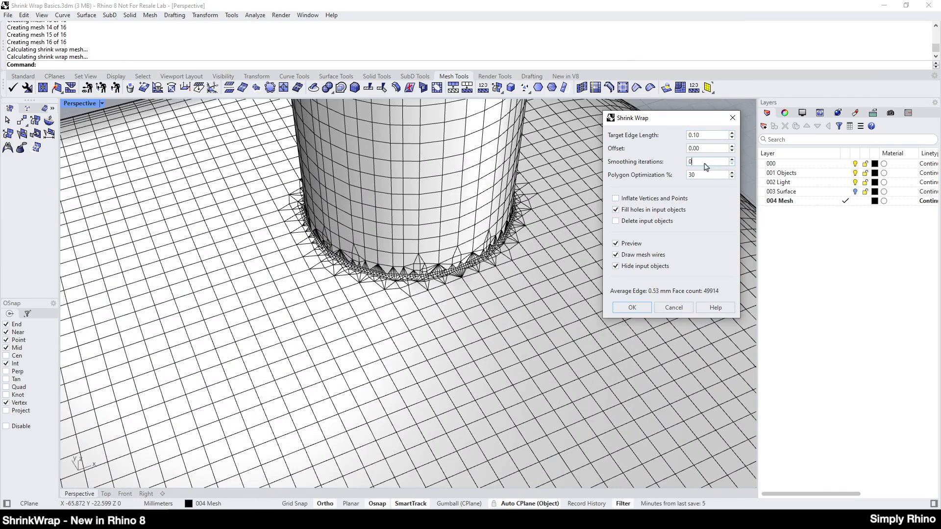
key(BackSpace)
text(20)
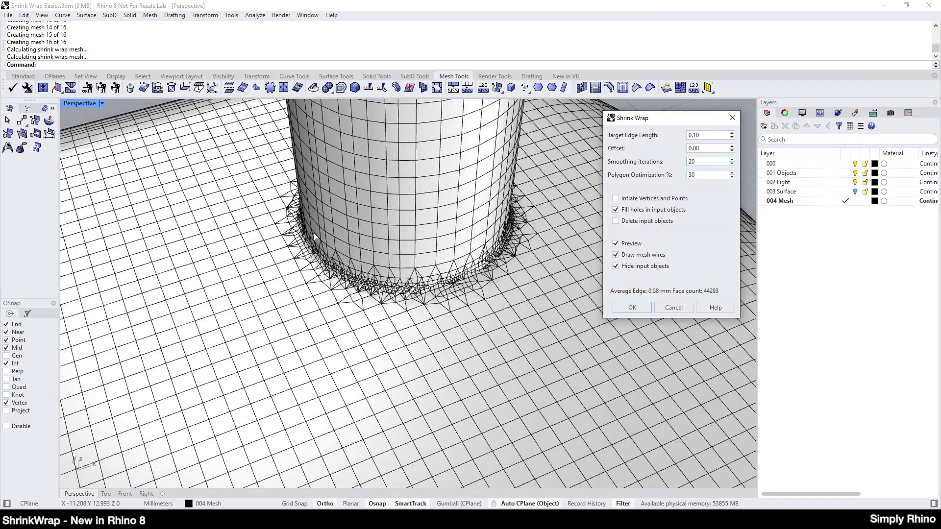
scroll(486, 190, down, 10)
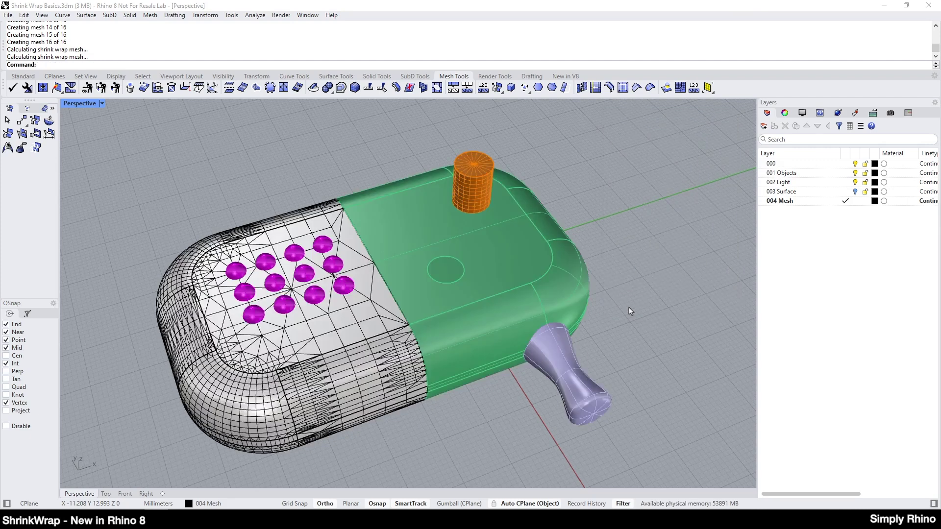
click(630, 311)
Turn off the 001 Objects layer and check the object properties of the shrink wrap mesh
click(785, 173)
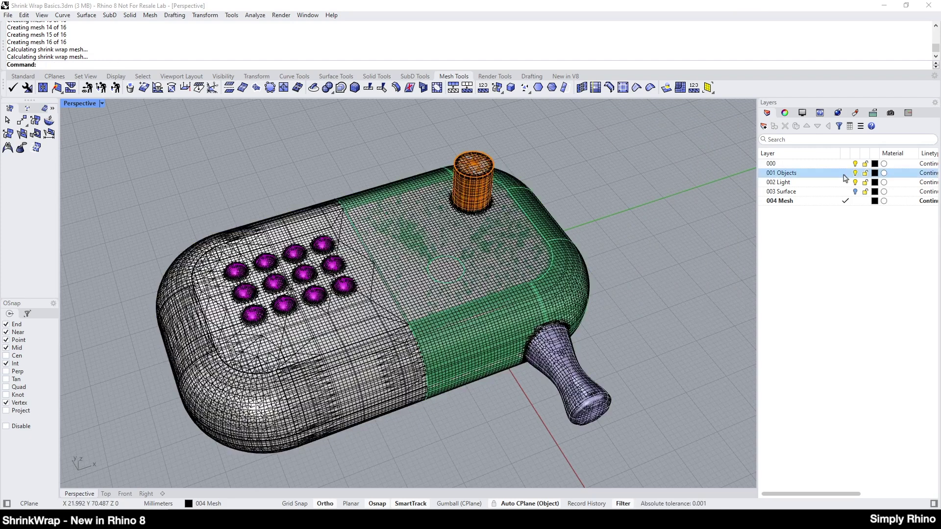
click(855, 173)
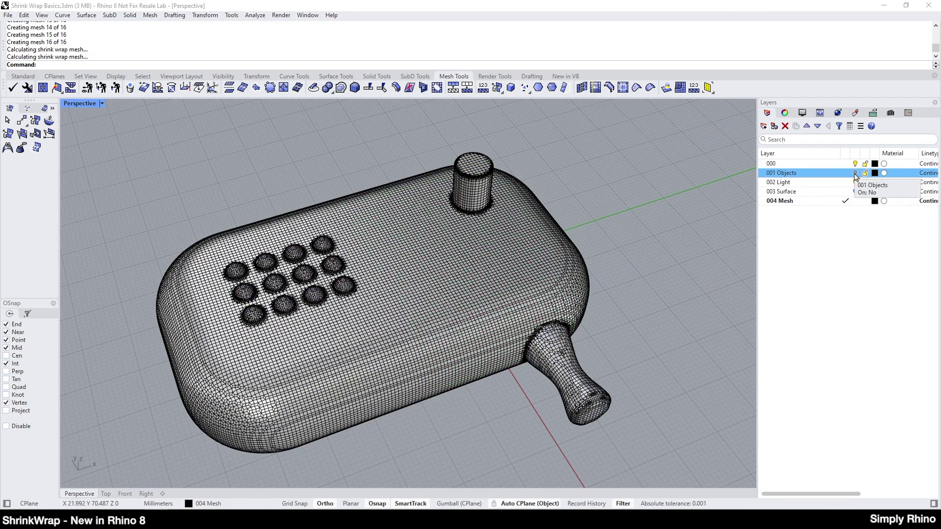
click(380, 290)
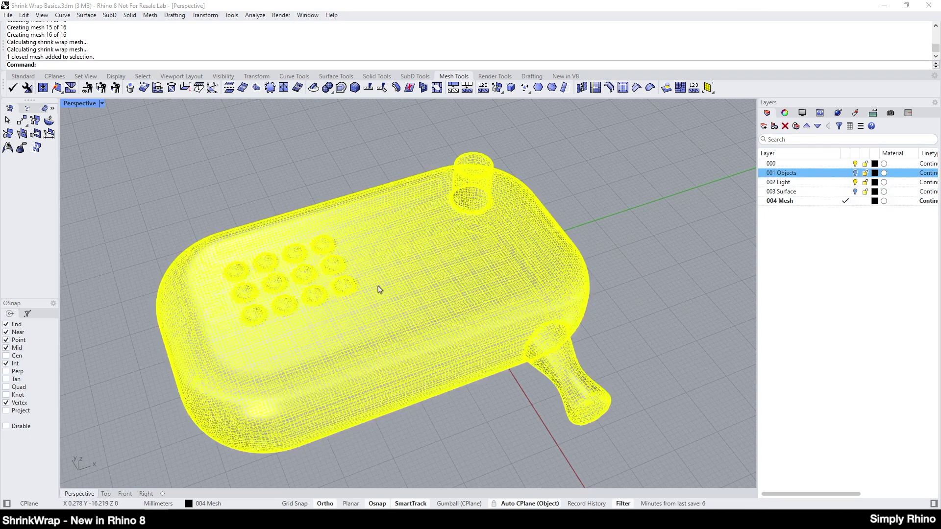
click(785, 113)
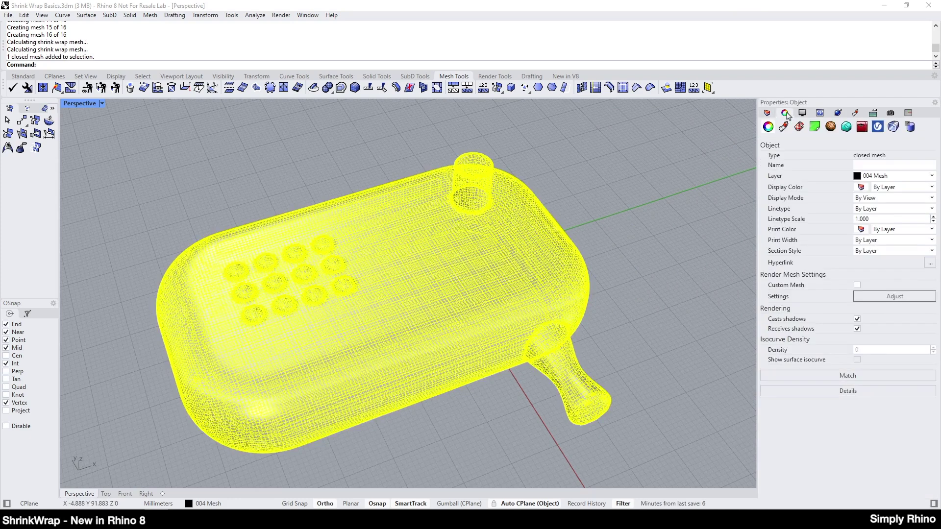
Assign a glossy blue material to the shrink wrap mesh in place of its layer material
click(522, 236)
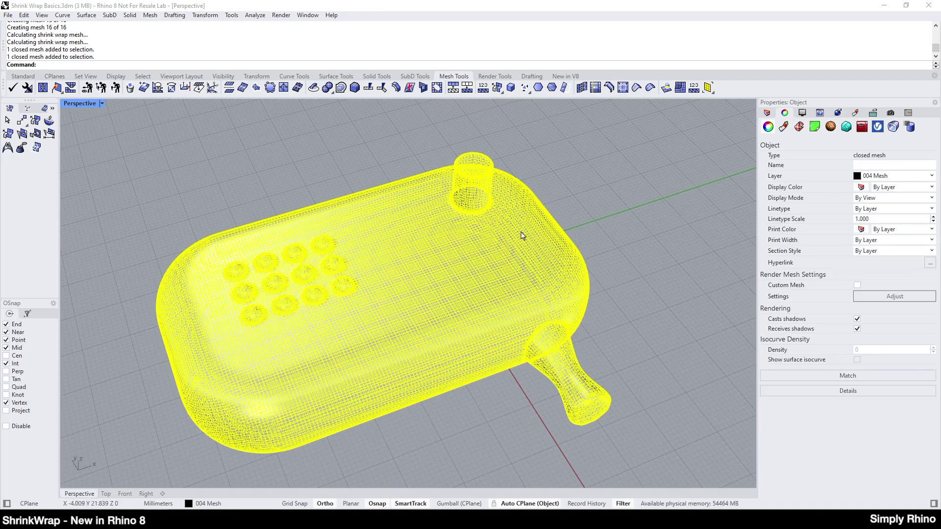
click(784, 127)
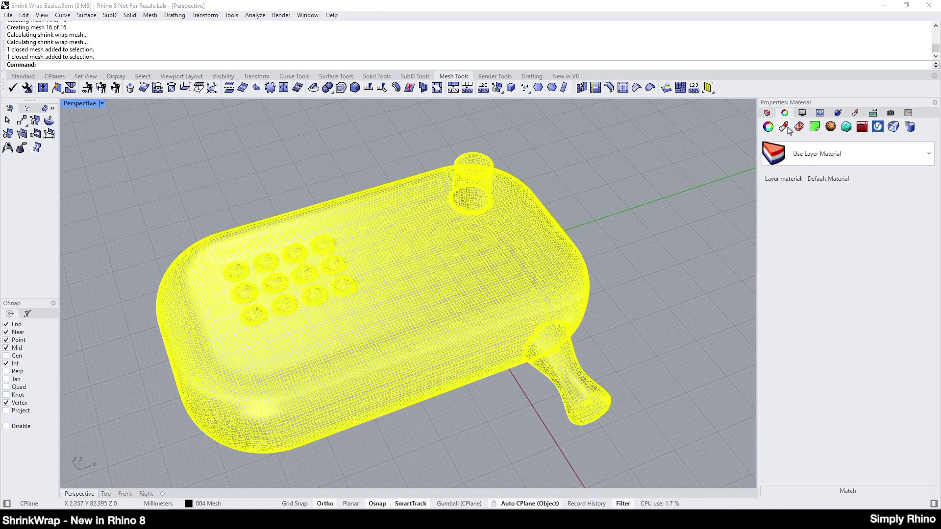
click(839, 154)
click(809, 300)
click(663, 231)
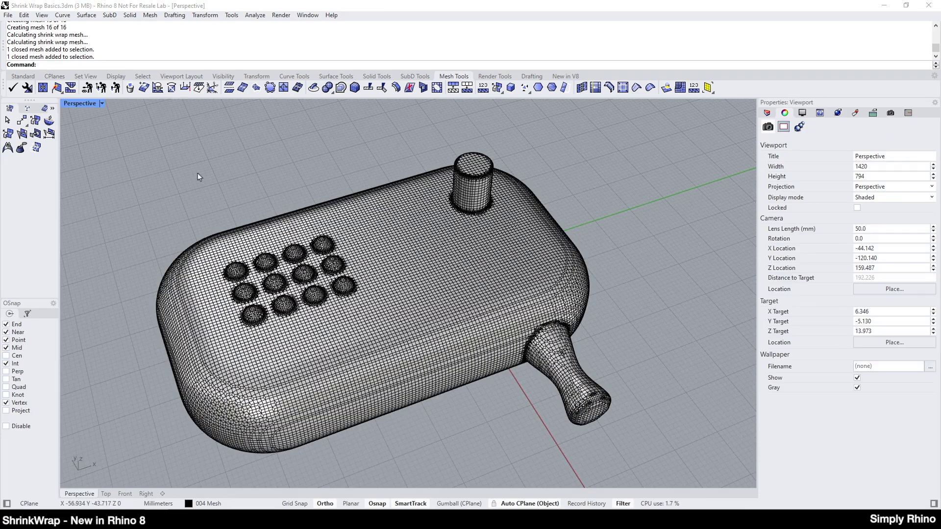
Show the Perspective viewport in Rendered display mode and inspect the blue mesh from another angle
click(102, 104)
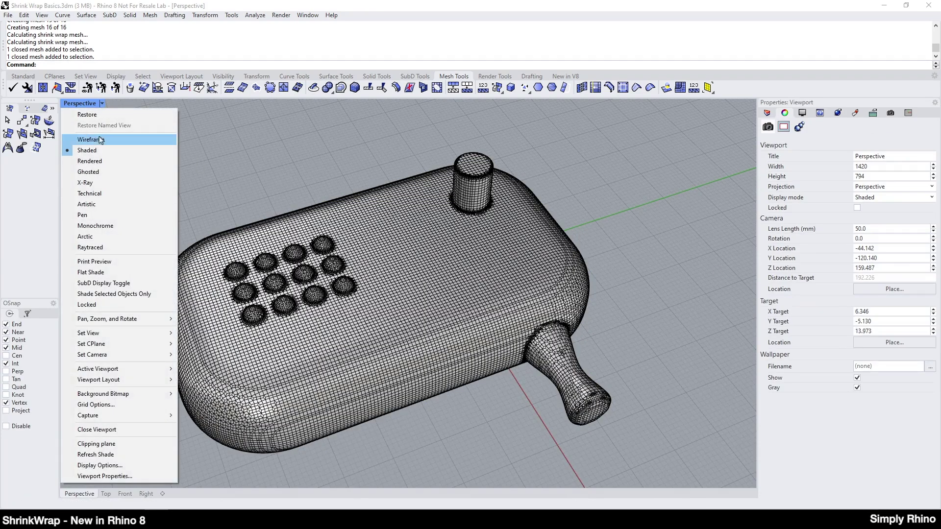
click(93, 164)
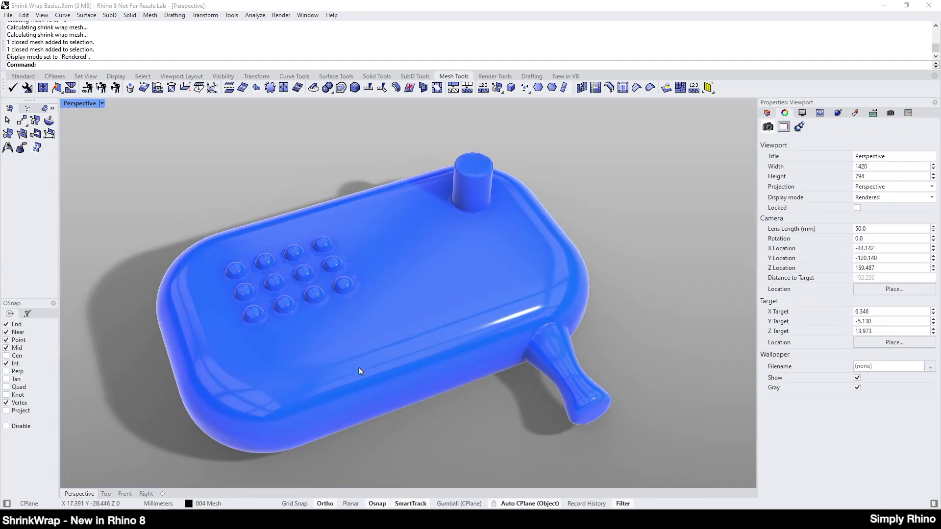
right_drag(360, 371, 391, 313)
Switch to the aircraft seat tray model, examine its two meshes, and preview the 004 Cupholder and 005 Text layers
key(ctrl+Left)
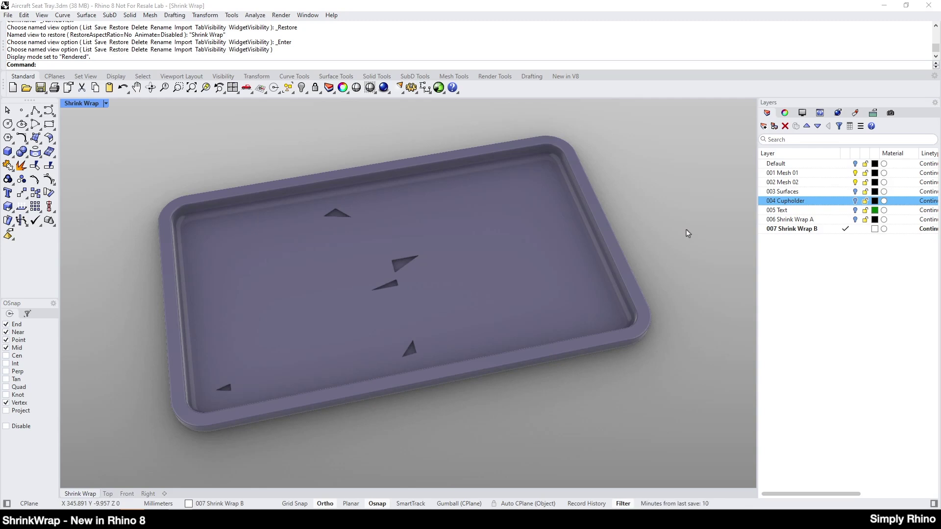
click(484, 199)
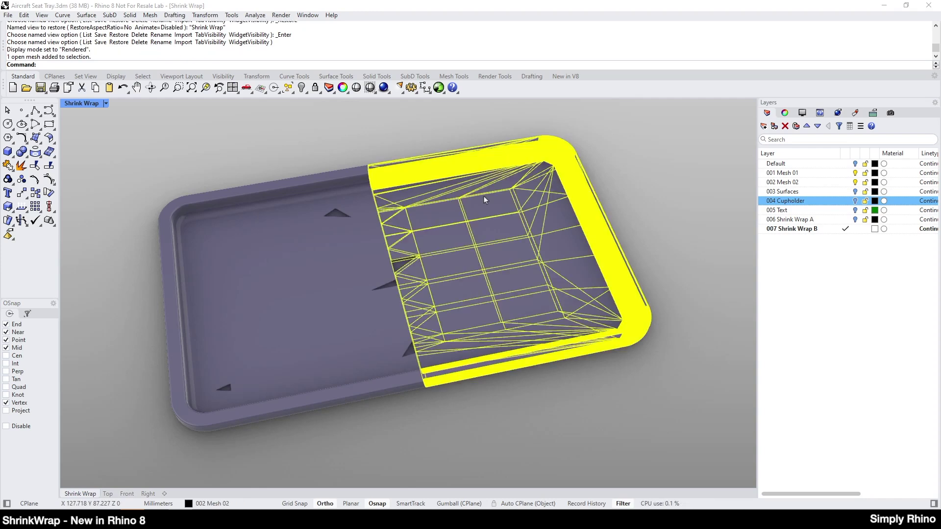
click(334, 247)
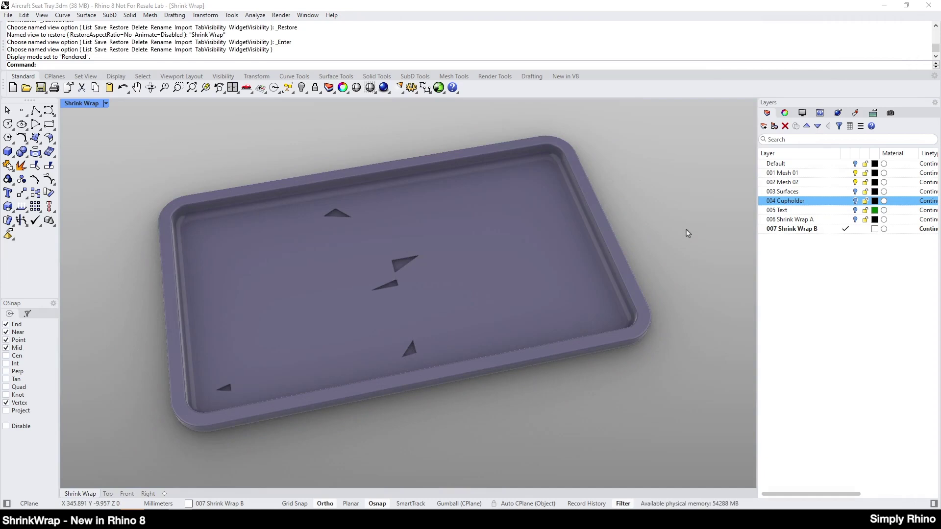
click(855, 201)
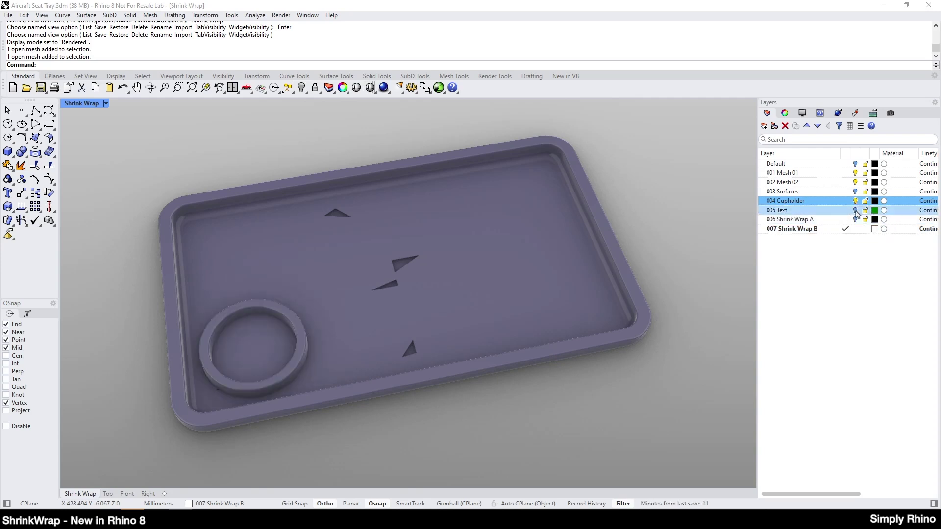
click(855, 211)
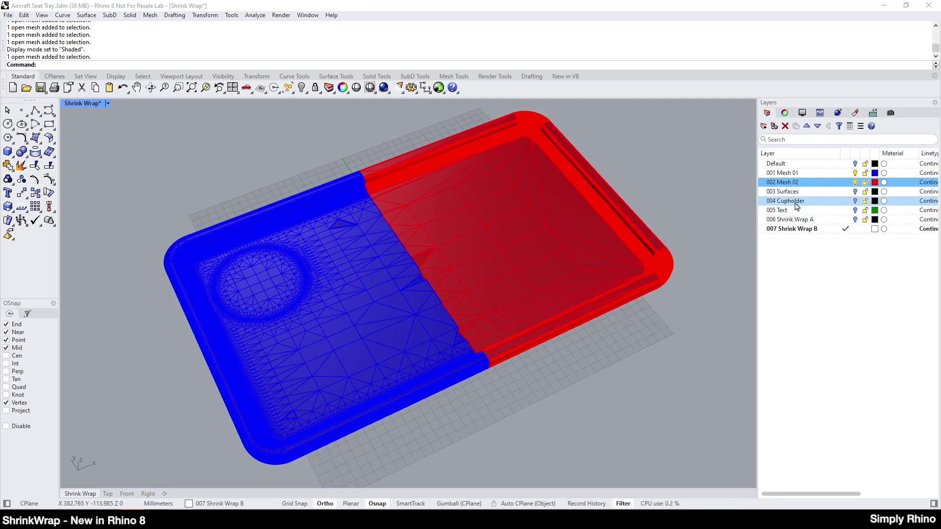
Turn on the 003 Surfaces layer and start a trial corner-point surface across a hole at the seam between the two meshes
click(855, 191)
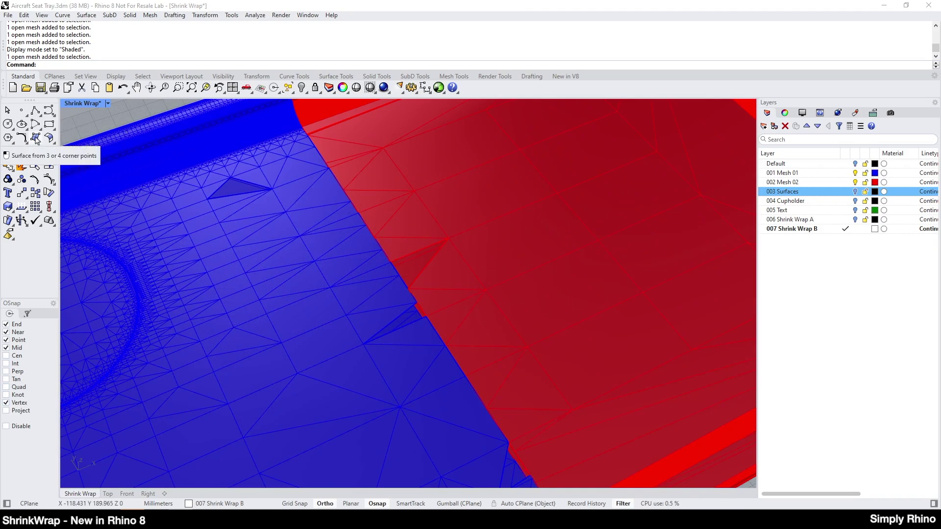
click(37, 140)
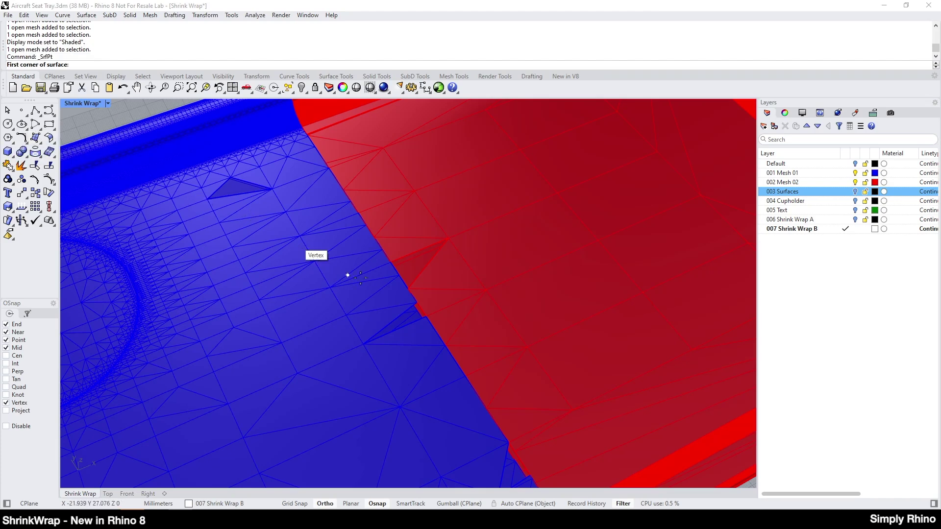
click(390, 263)
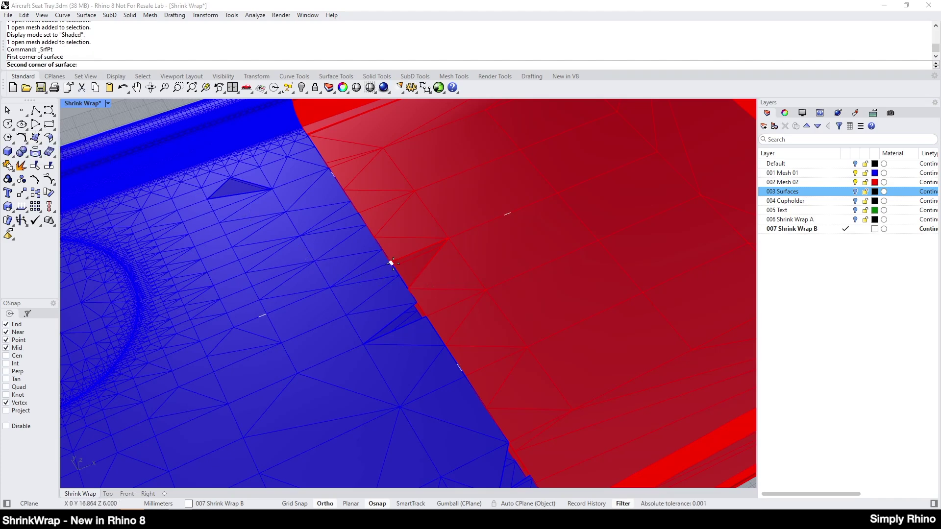
click(408, 289)
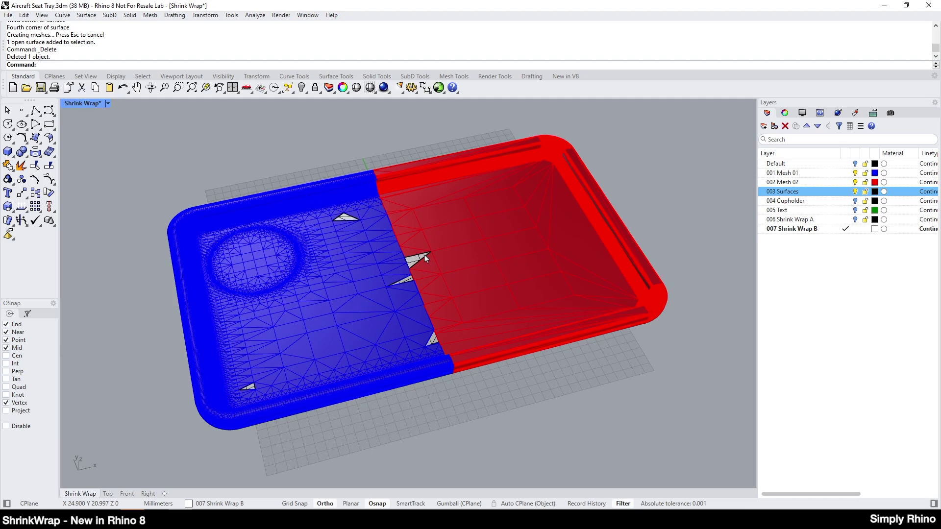
Turn on the 004 Cupholder and 005 Text layers and check one extruded letter of the SimplyRhino text
click(855, 200)
click(856, 210)
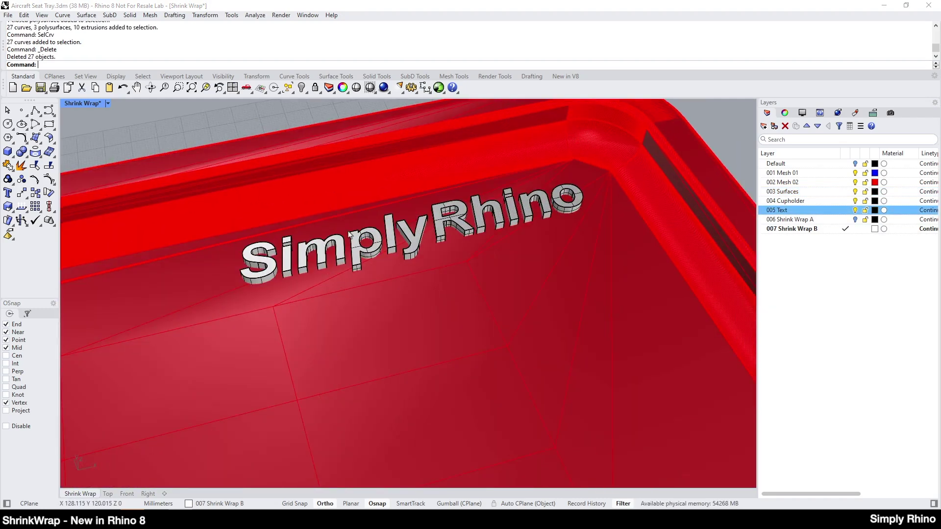
click(483, 230)
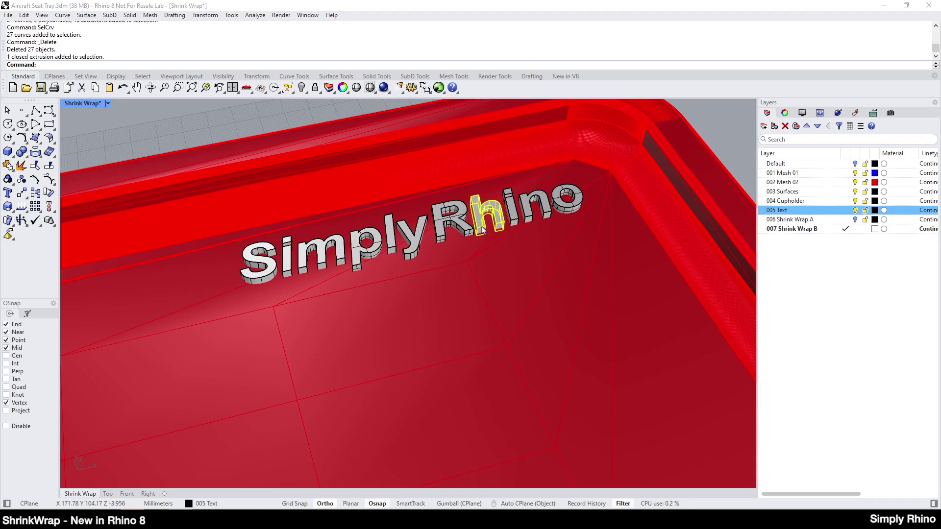
key(Escape)
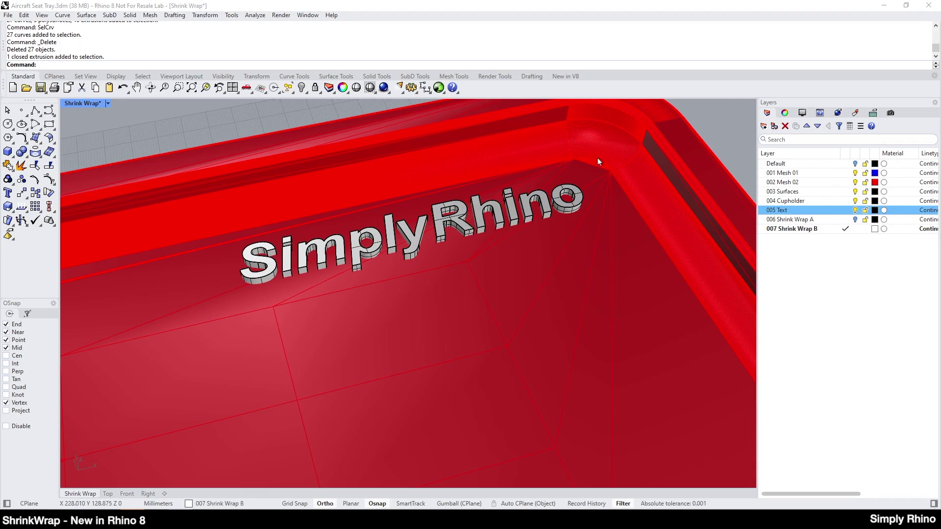
scroll(598, 158, down, 6)
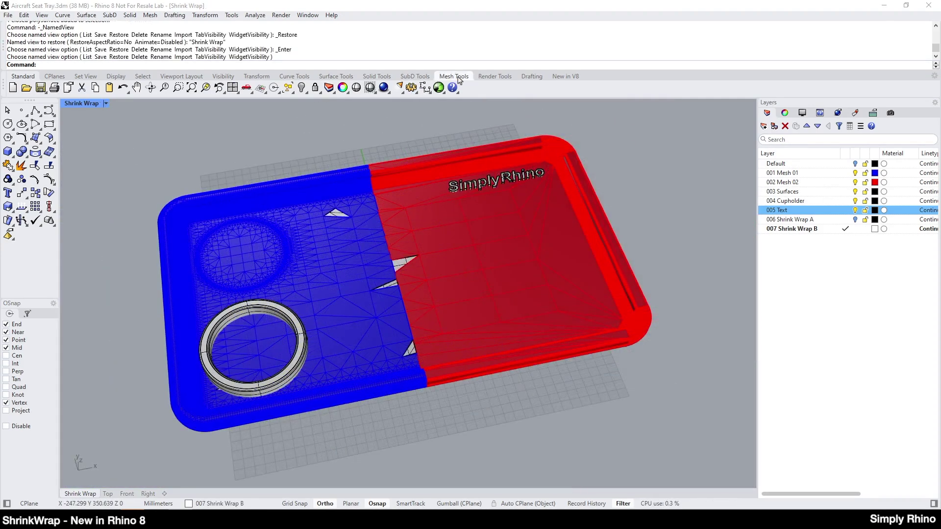
Start ShrinkWrap on all visible tray meshes, patch surfaces, the cupholder and the extruded text
click(459, 77)
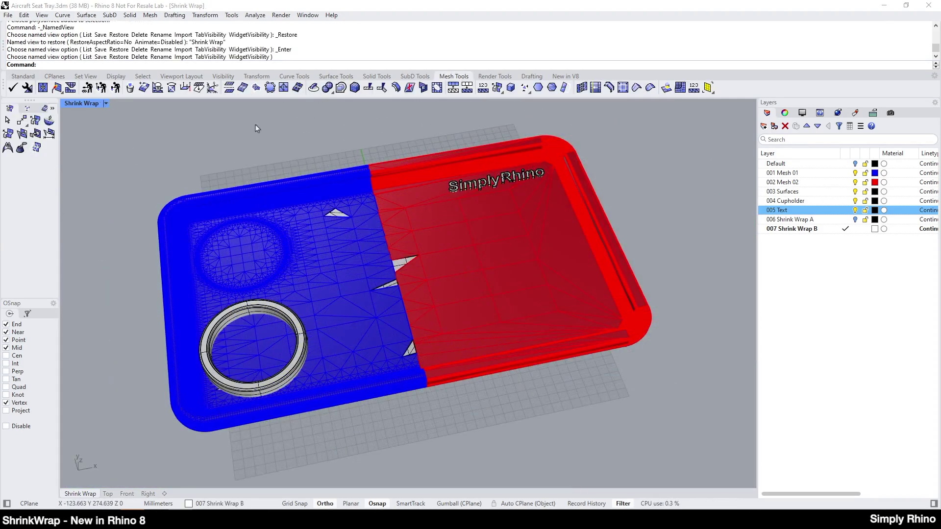
click(340, 88)
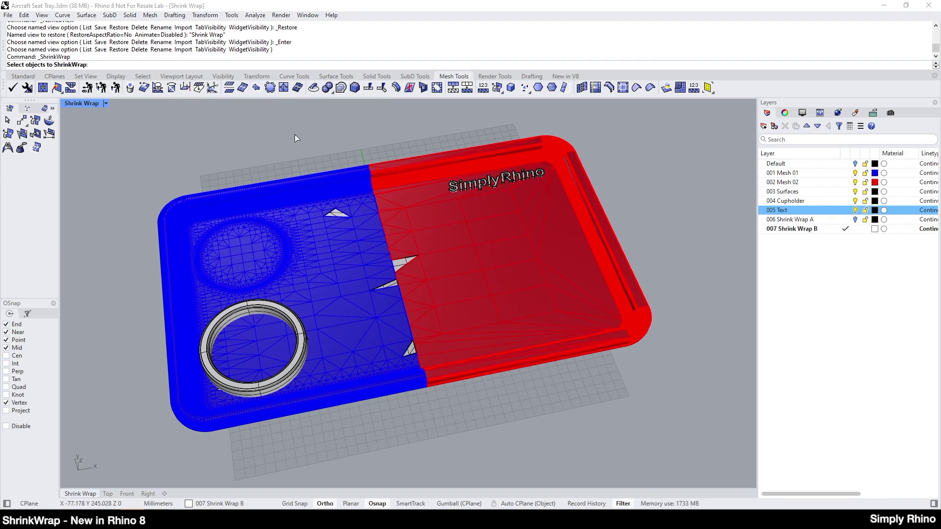
key(ctrl+a)
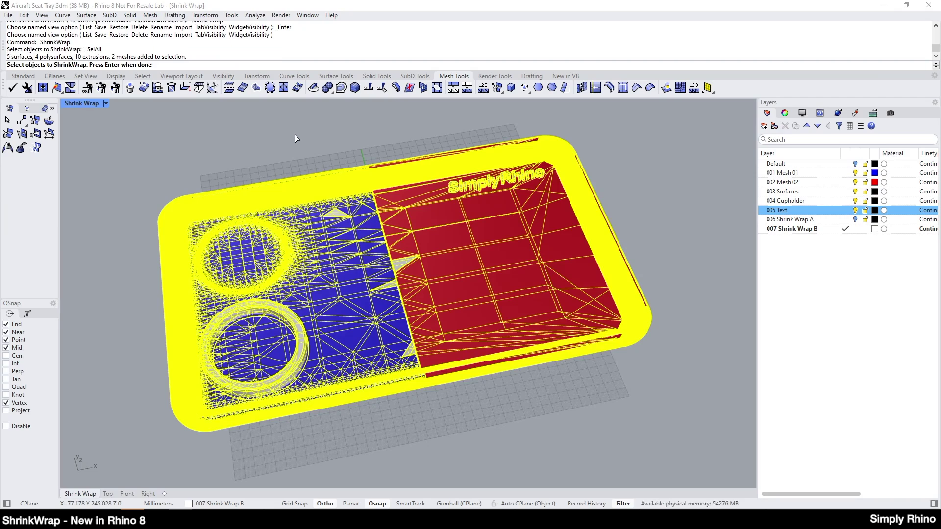
key(Return)
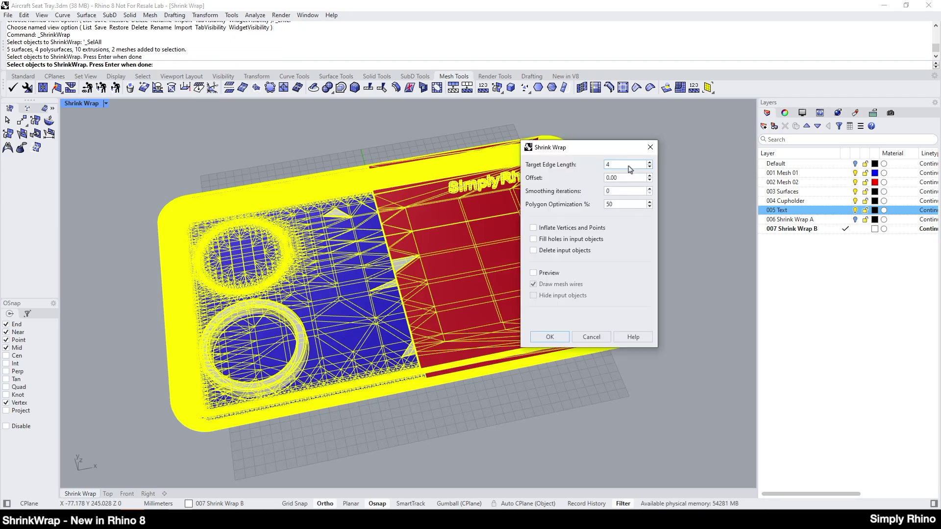
Set polygon optimization to 0% with a target edge length of 4, and preview the wrap with the input objects hidden
click(612, 190)
double_click(615, 205)
text(0)
click(534, 274)
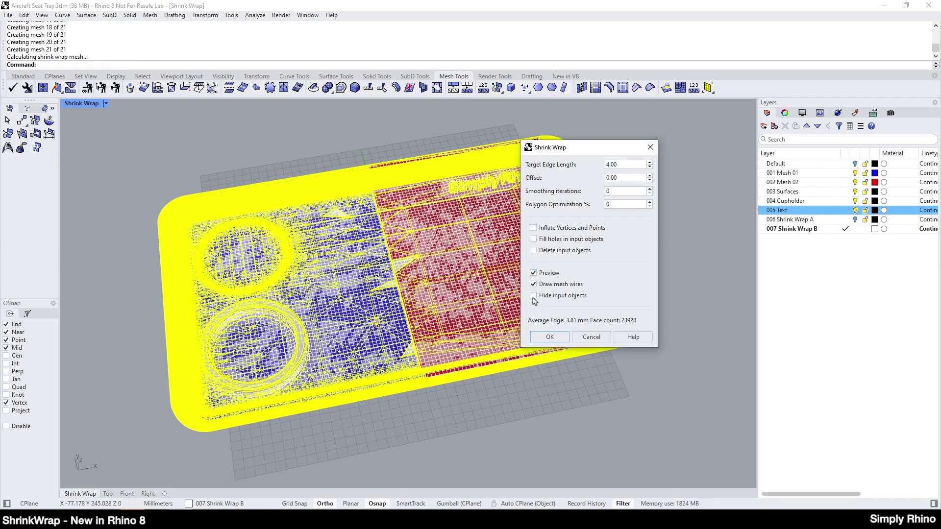
click(533, 296)
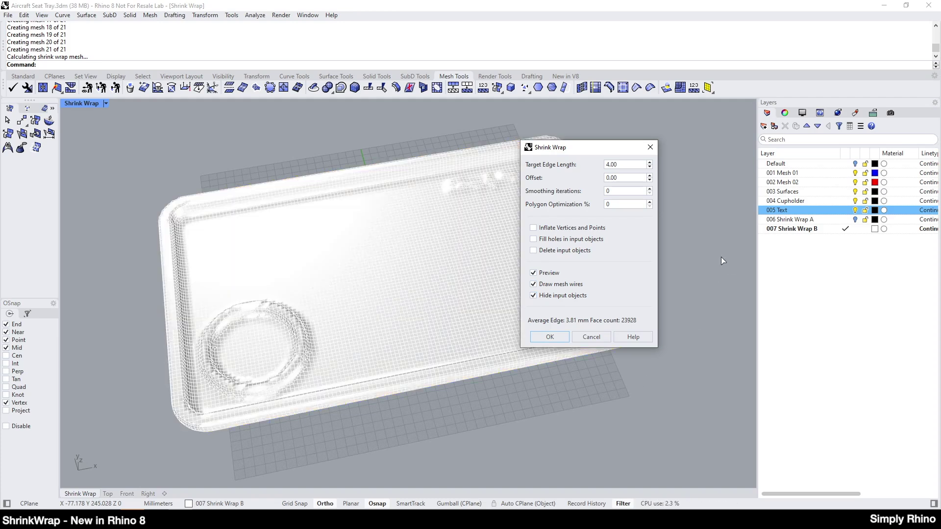
Change the colour of the 007 Shrink Wrap B layer to black
click(875, 228)
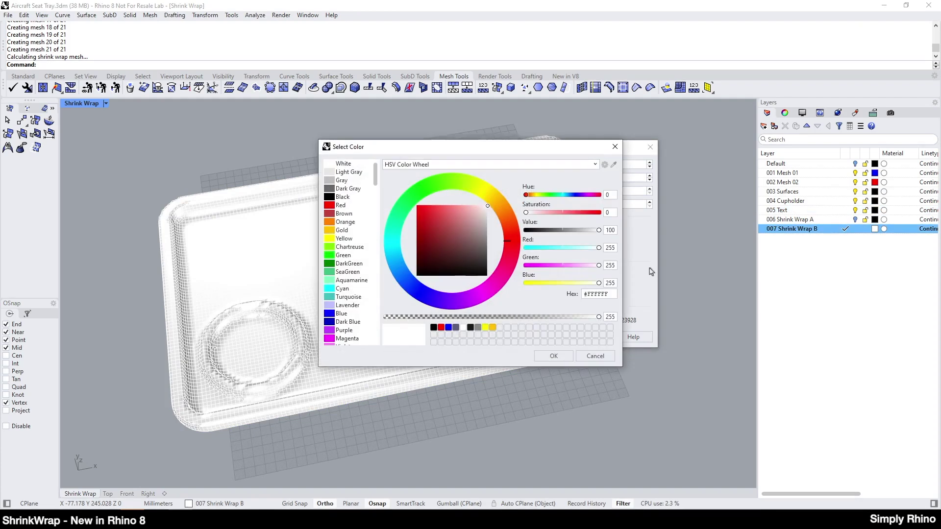
click(341, 197)
click(561, 357)
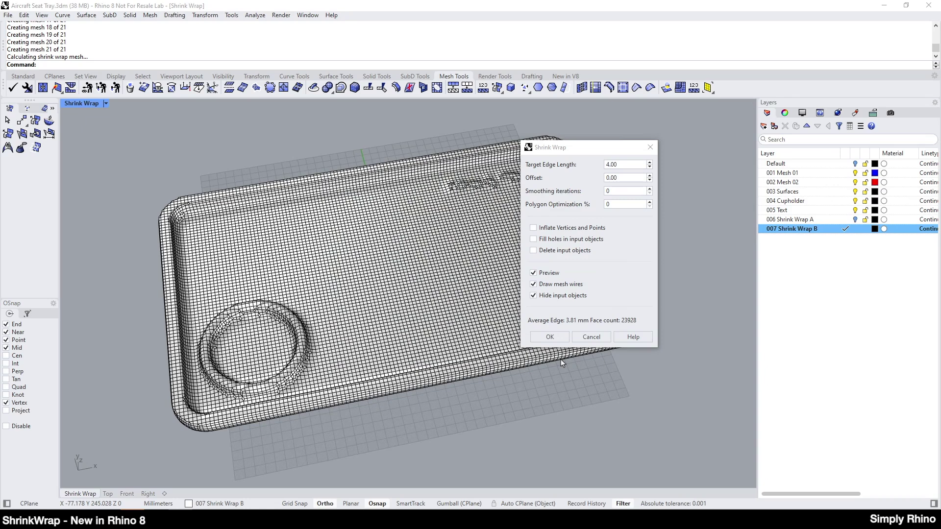
Set the shrink wrap's target edge length to 1 and its polygon optimization to 30%, checking the lettering in the preview
scroll(369, 171, up, 10)
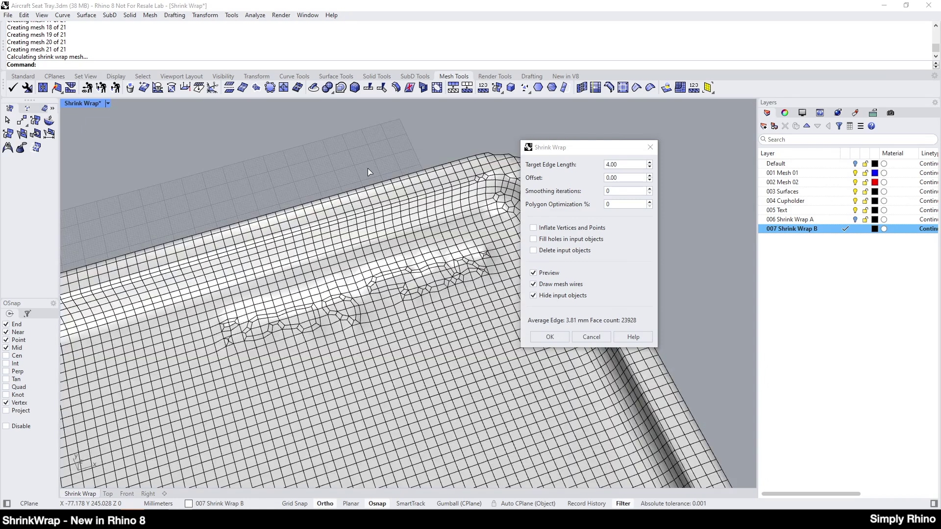
double_click(629, 165)
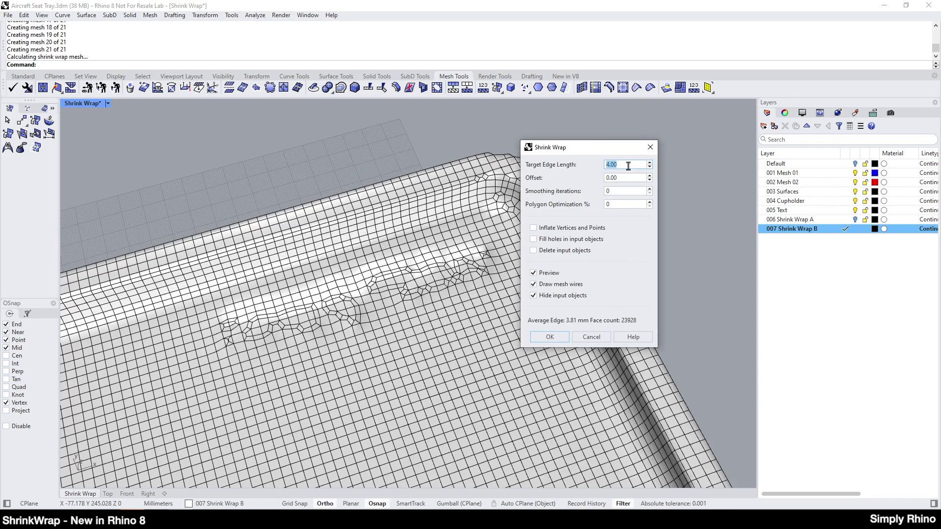
text(1)
key(Return)
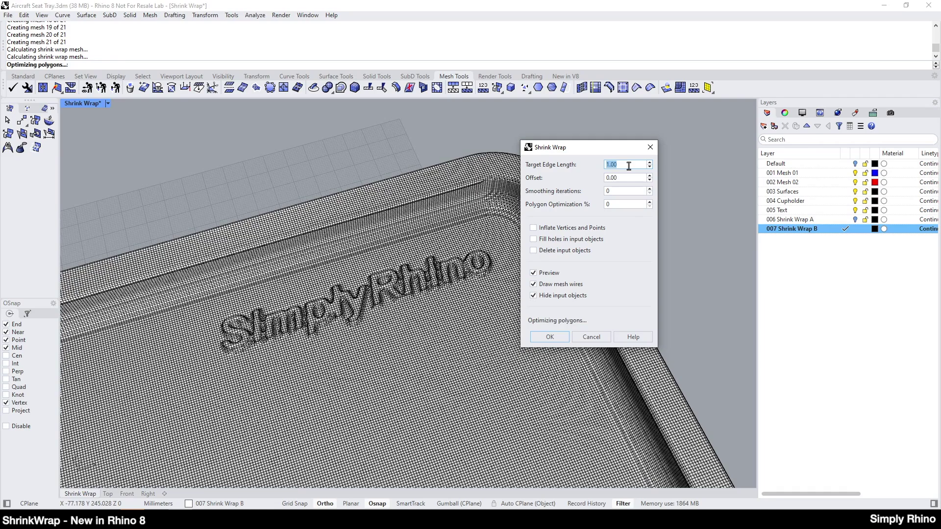
scroll(629, 165, up, 5)
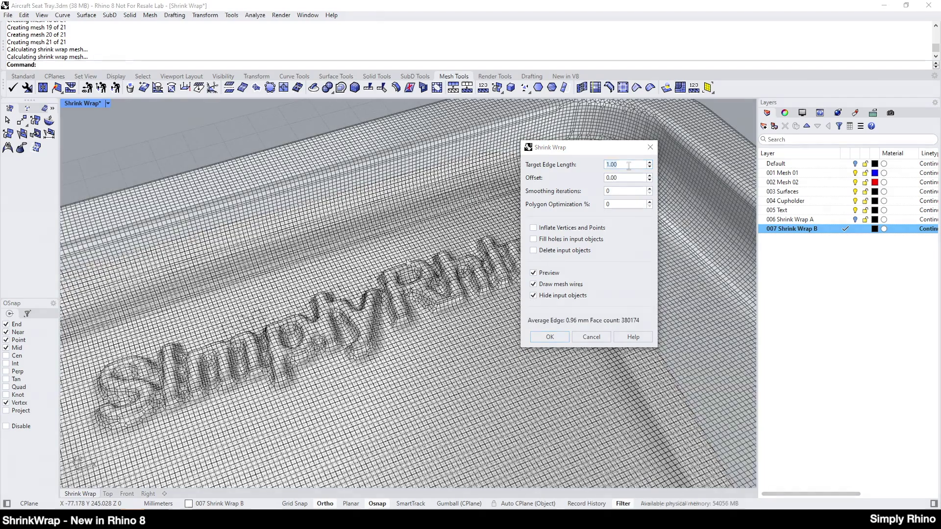
click(615, 206)
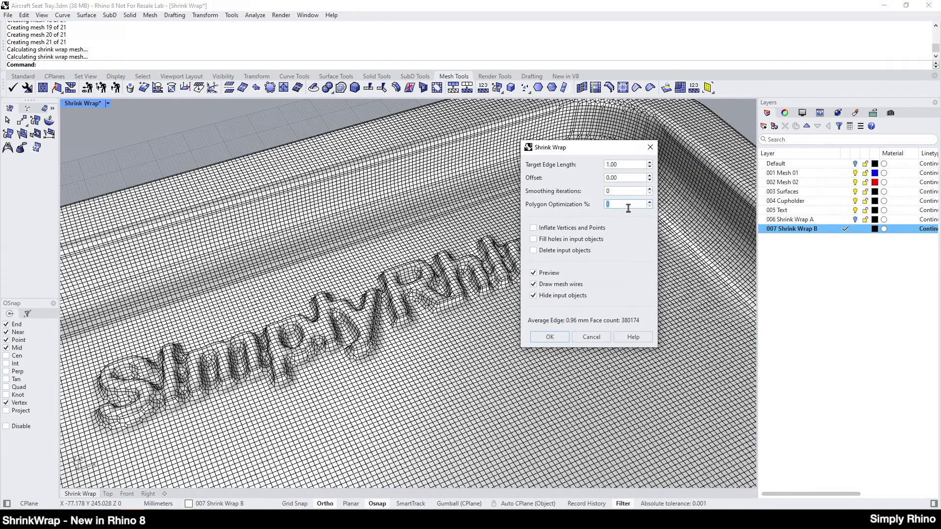
text(30)
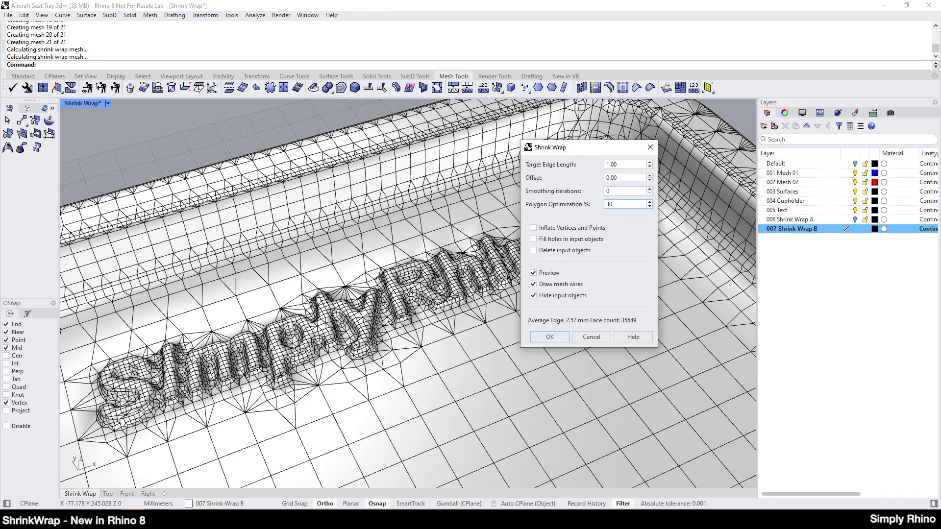
Set the shrink wrap's target edge length to 0.5 and its polygon optimization to 60%
click(626, 166)
text(0)
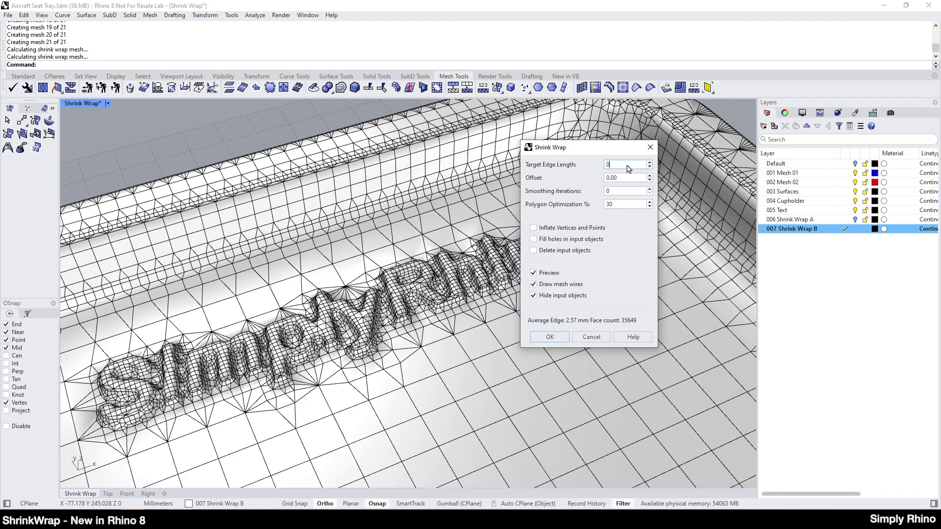
text(.5)
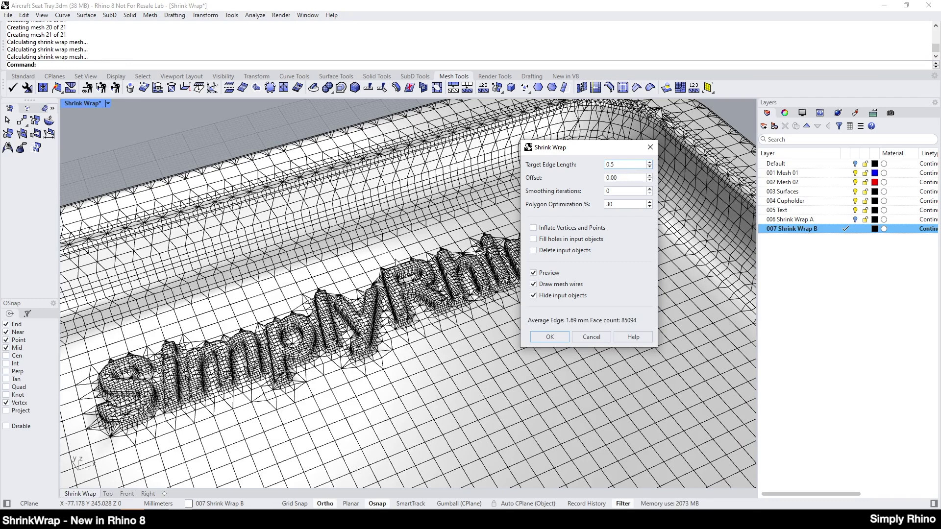
double_click(619, 204)
text(60)
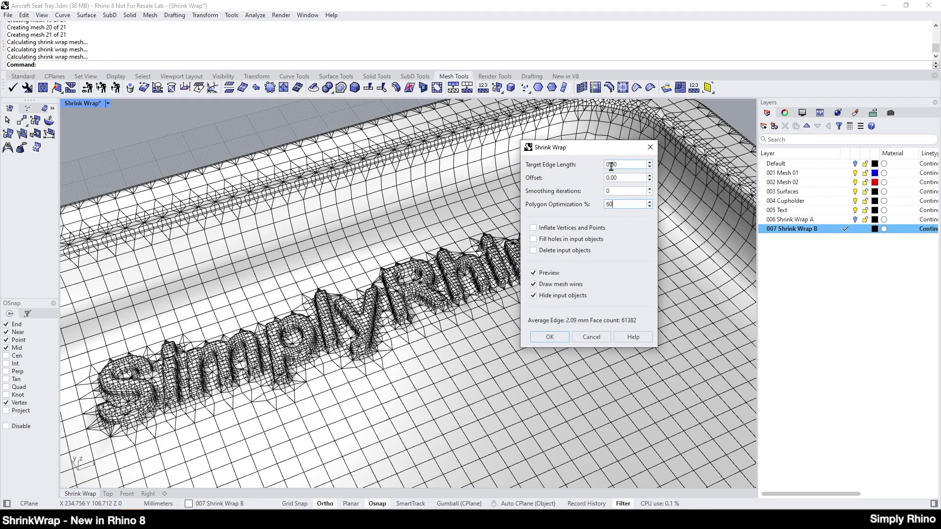
Set the target edge length to 0.10 and inspect the raised lettering in the preview with mesh wires off and on
click(650, 168)
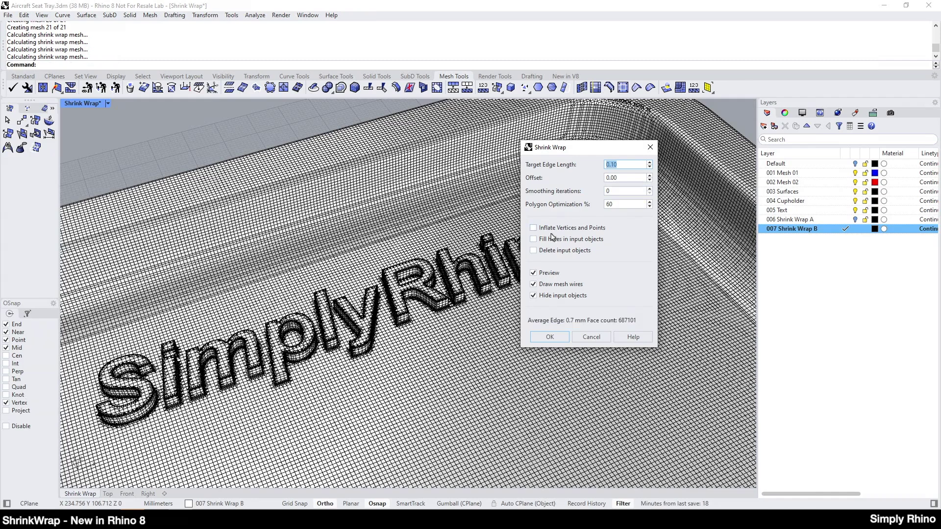
click(533, 285)
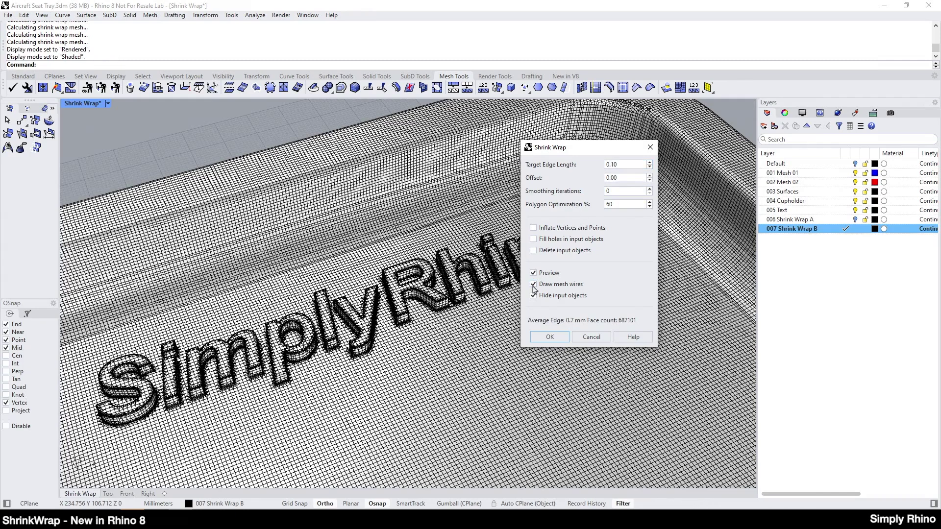
scroll(343, 418, up, 6)
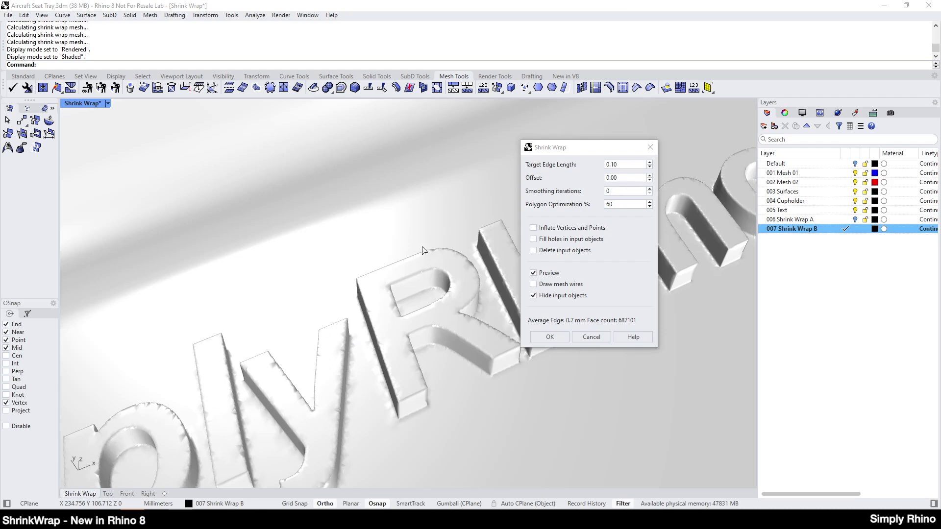
scroll(424, 250, down, 6)
scroll(270, 411, up, 5)
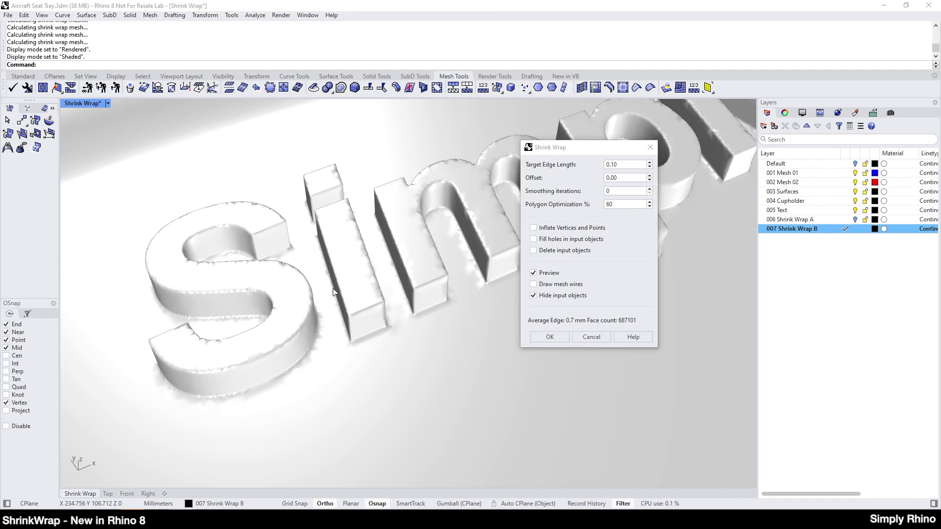
click(533, 284)
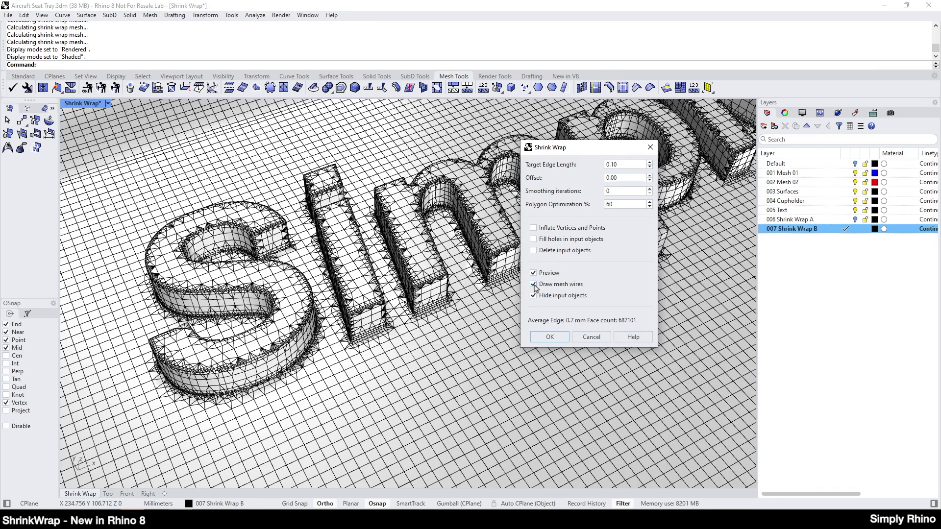
Set the shrink wrap's target edge length to 0.05
click(612, 166)
click(611, 165)
drag(611, 167, 635, 163)
text(05)
key(Return)
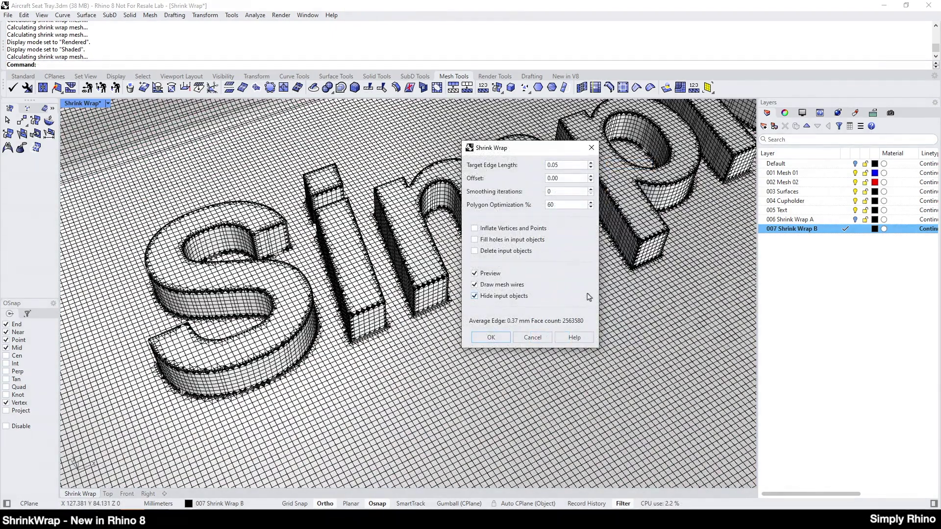
Check the raised lettering in the preview with mesh wires off and on, and create the shrink wrap mesh
click(475, 285)
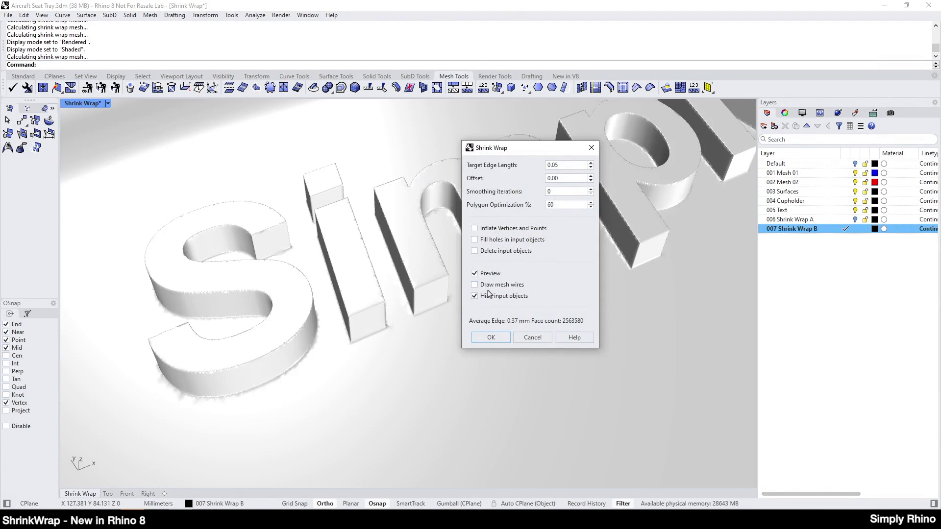
click(474, 285)
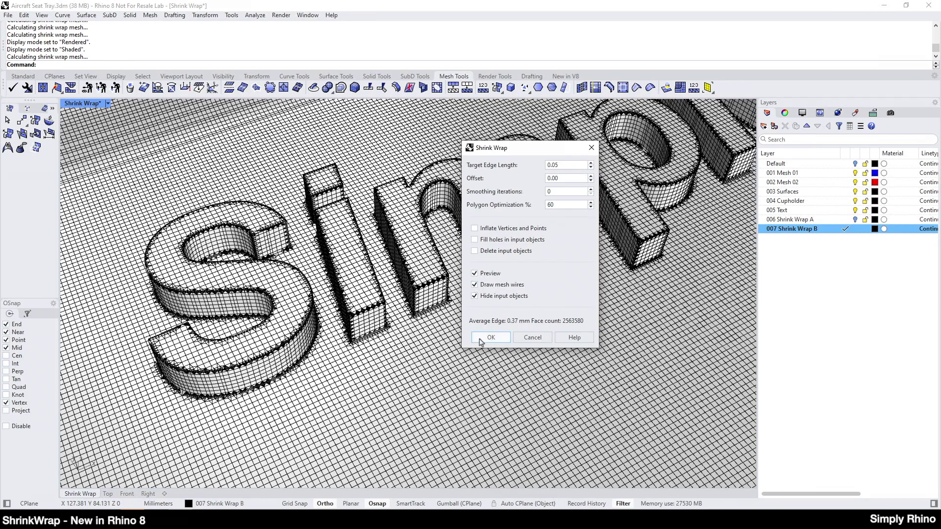
click(481, 339)
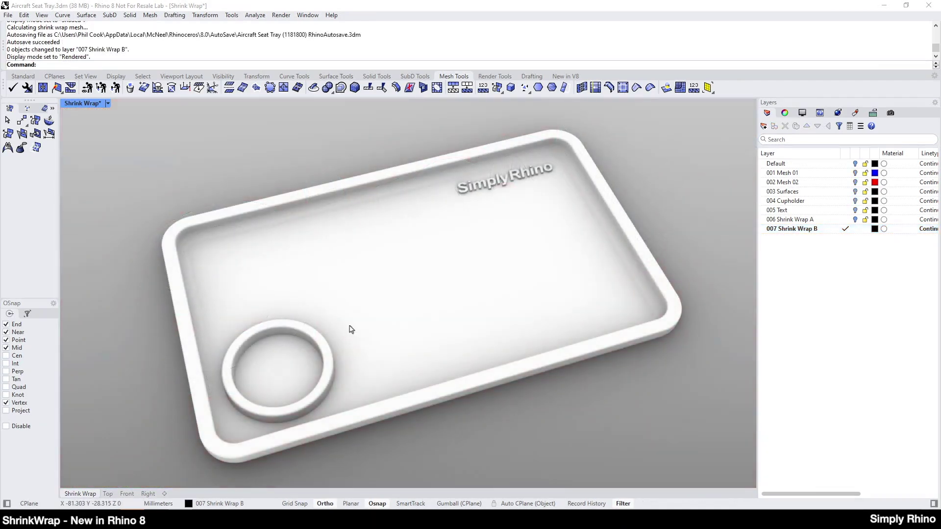
Assign the Plastic material to the wrapped seat tray mesh and clear the selection
click(461, 296)
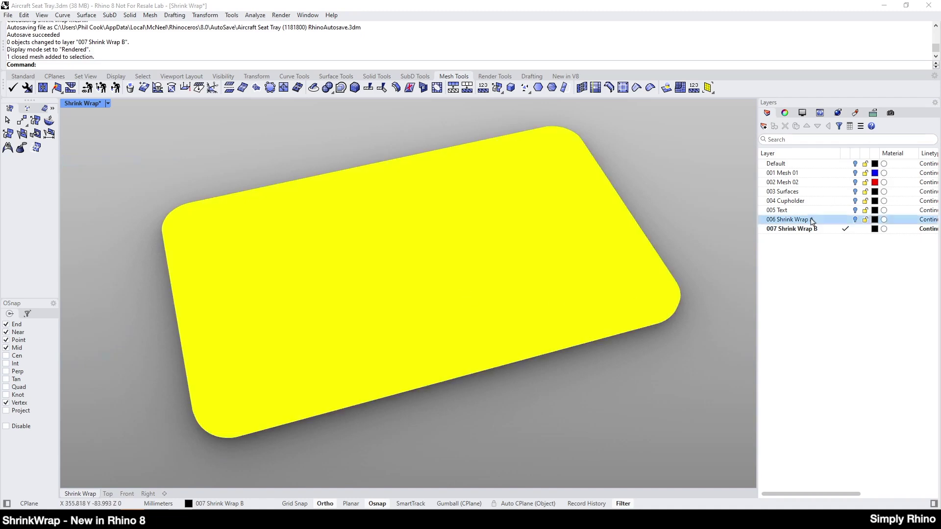
click(786, 113)
click(842, 159)
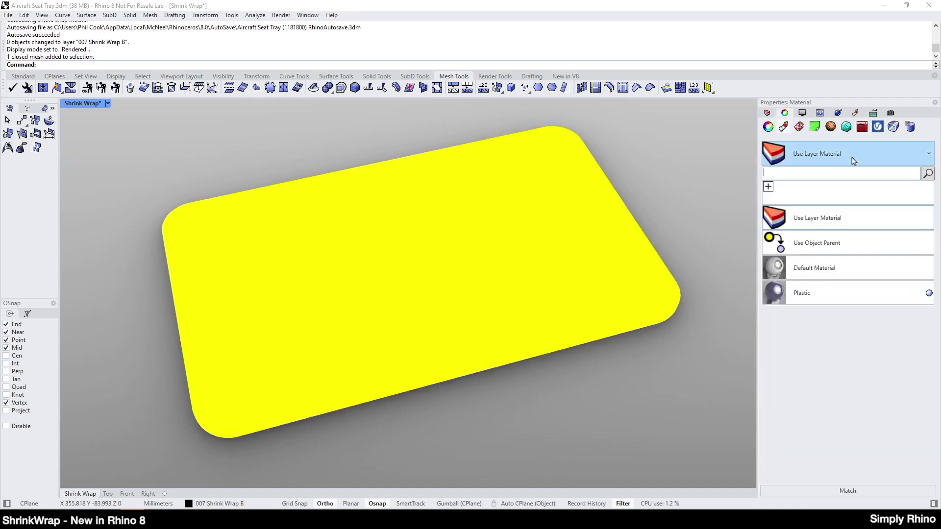
click(827, 299)
key(Escape)
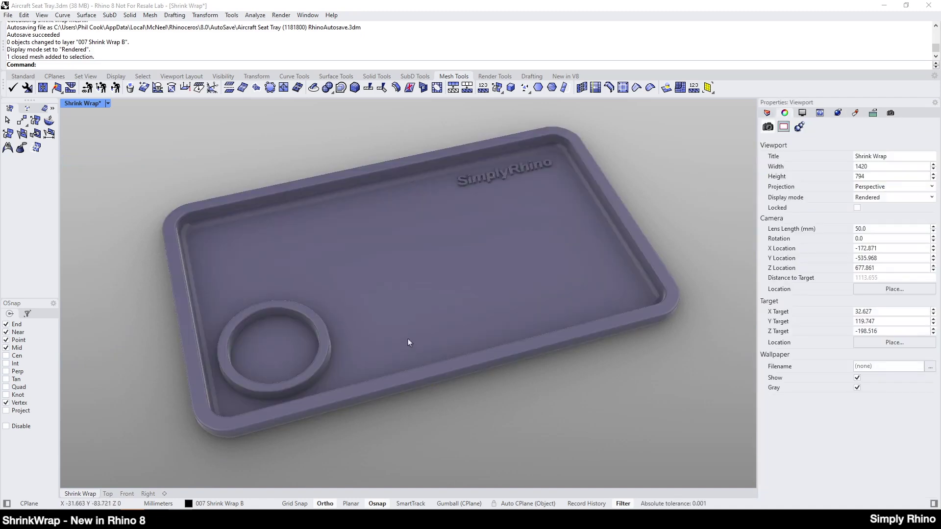
Inspect the raised lettering up close, restore the Shrink Wrap named view, and run Check on the tray mesh, reading through its report
scroll(534, 201, up, 6)
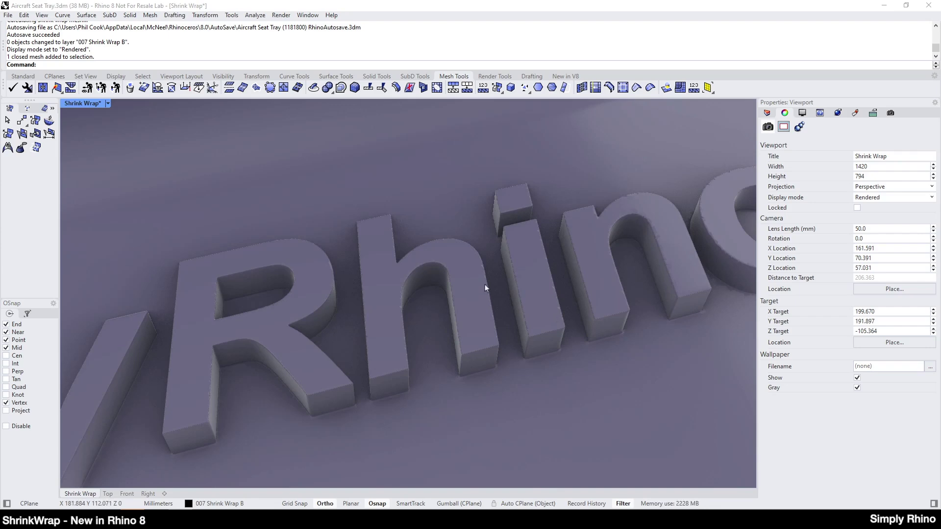
key(Return)
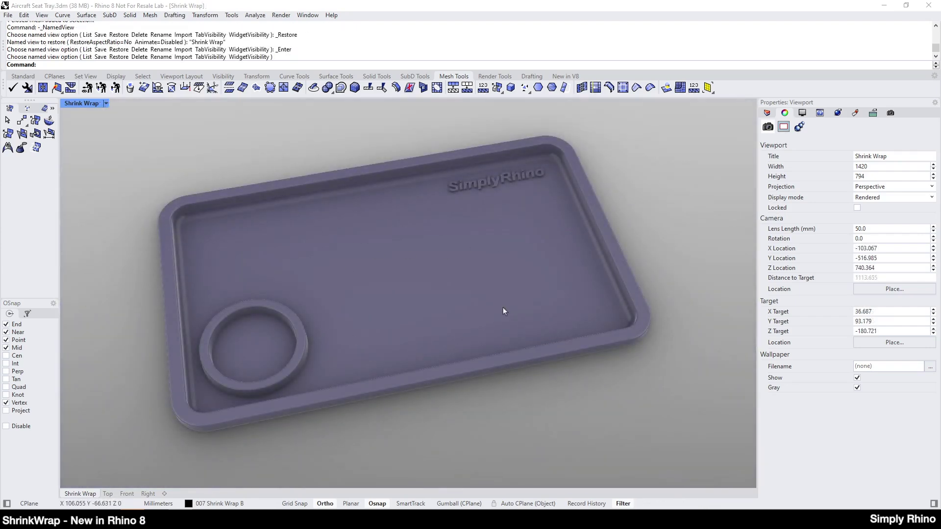
click(413, 187)
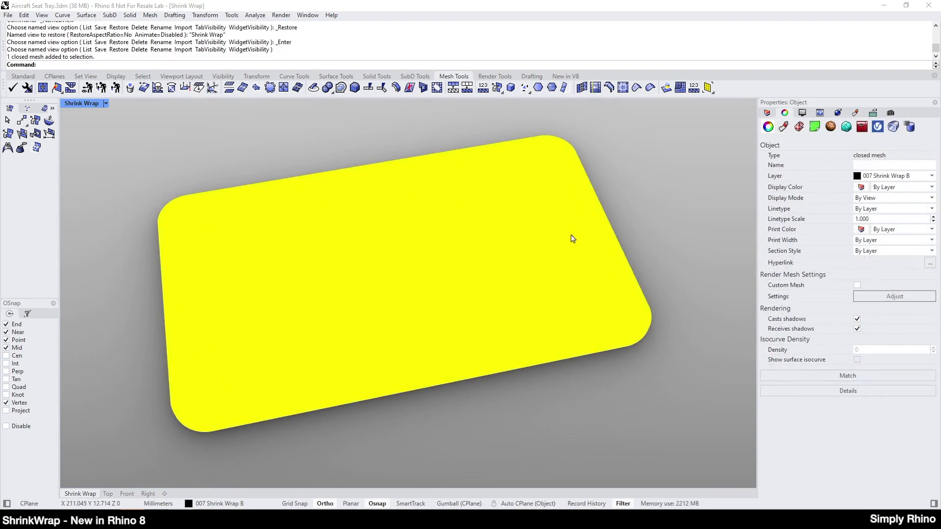
click(13, 88)
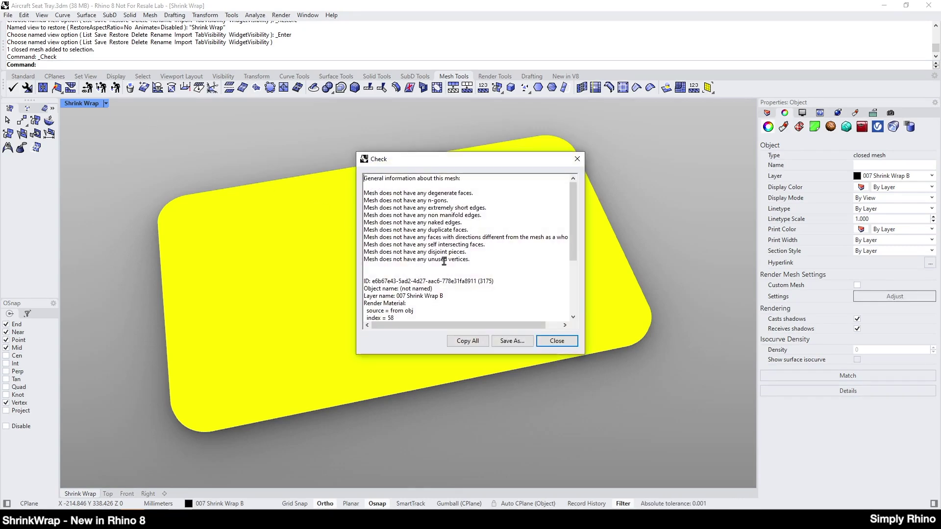
scroll(443, 262, down, 1)
scroll(444, 261, down, 2)
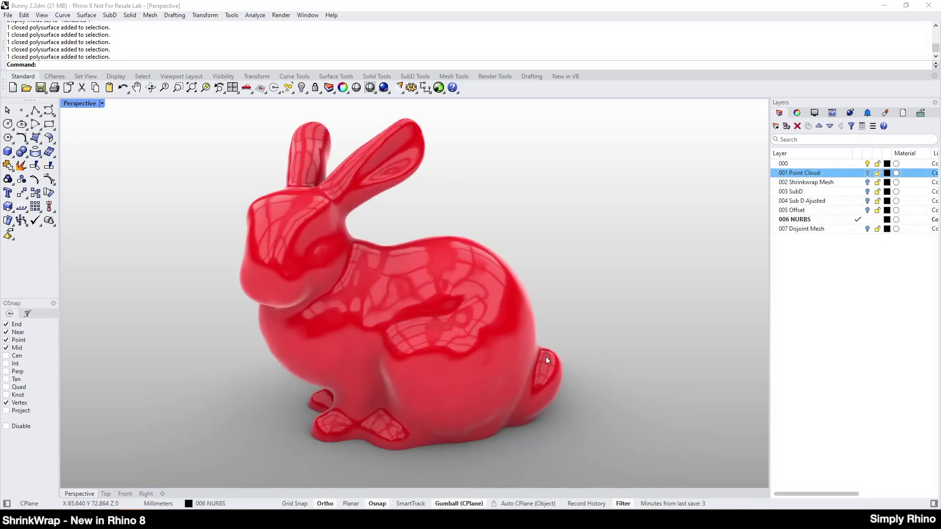
Switch the Perspective view of the bunny point cloud to the Shaded display mode
right_drag(546, 356, 549, 315)
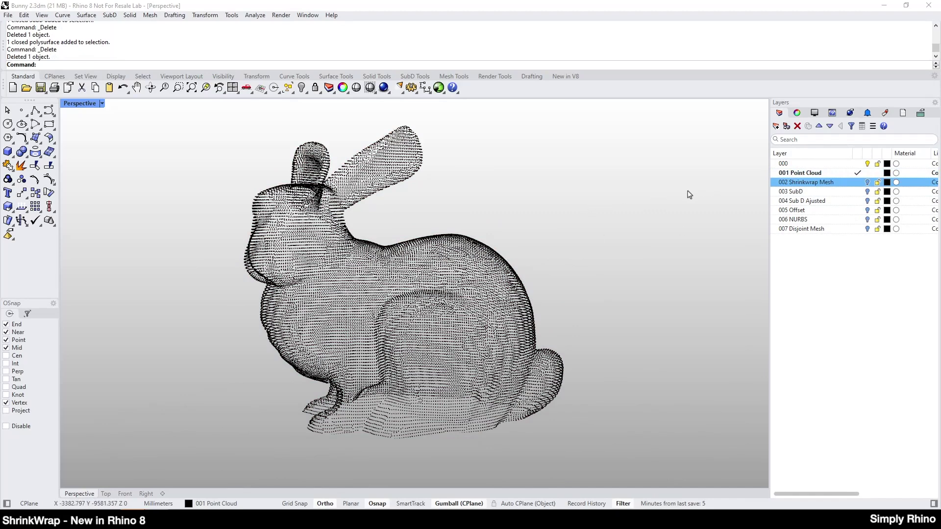
click(102, 104)
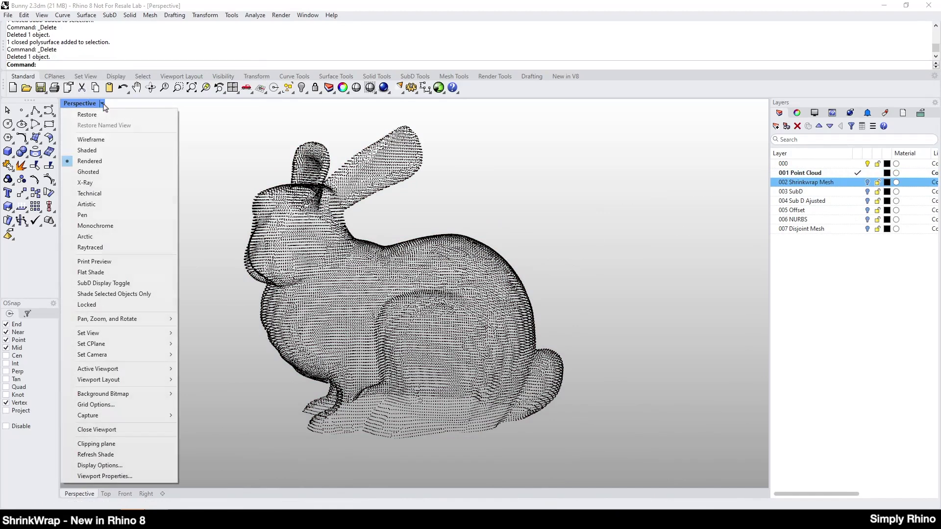
click(98, 151)
right_drag(154, 170, 170, 180)
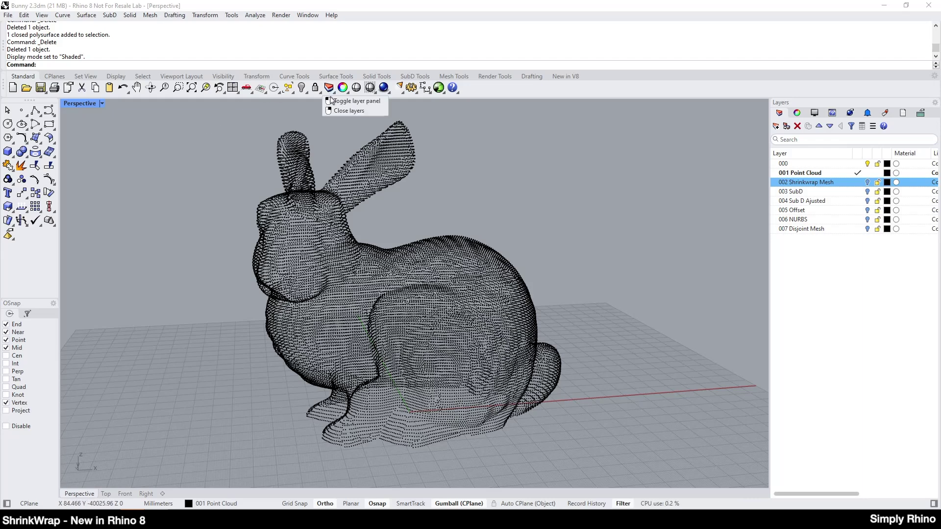
Start ShrinkWrap on the bunny point cloud
click(451, 77)
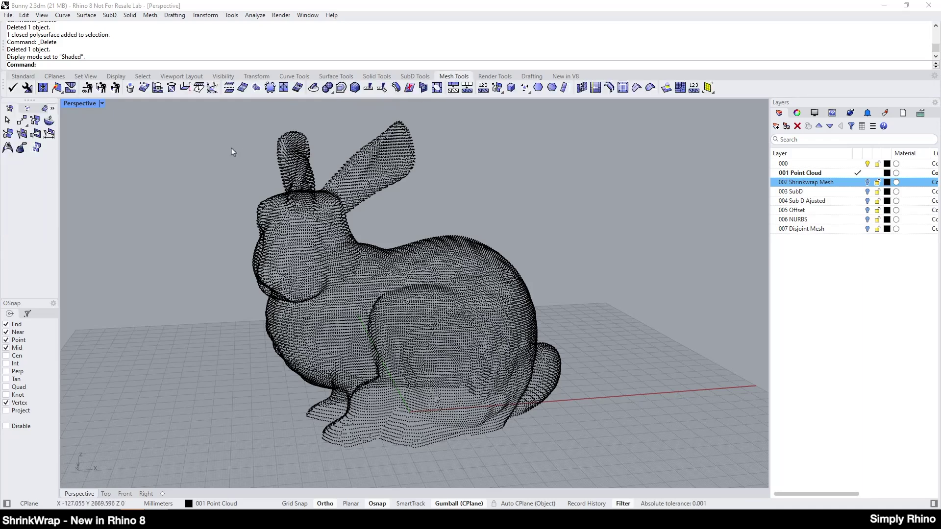
click(341, 89)
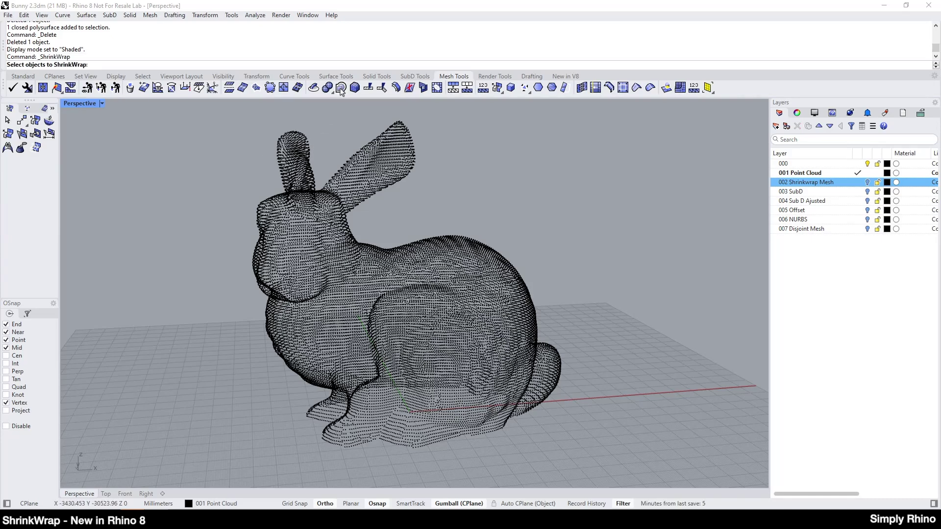
click(403, 248)
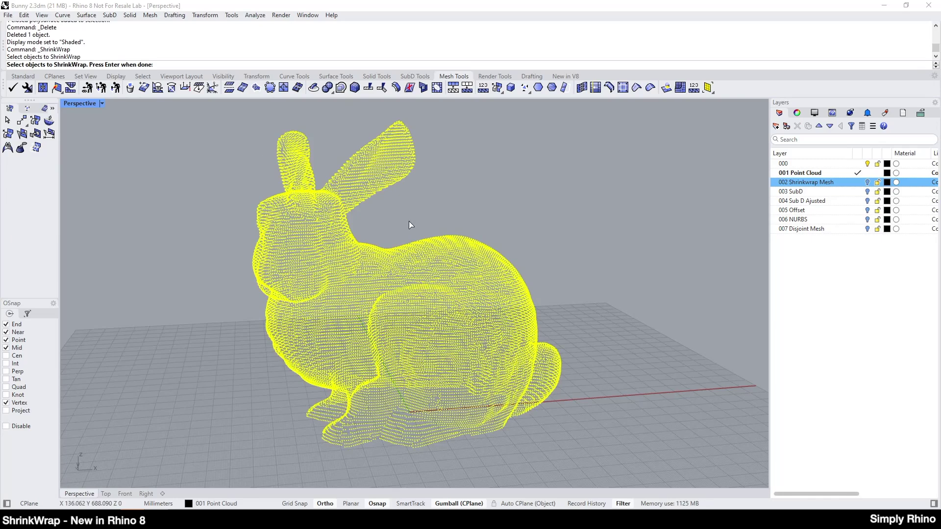
key(Return)
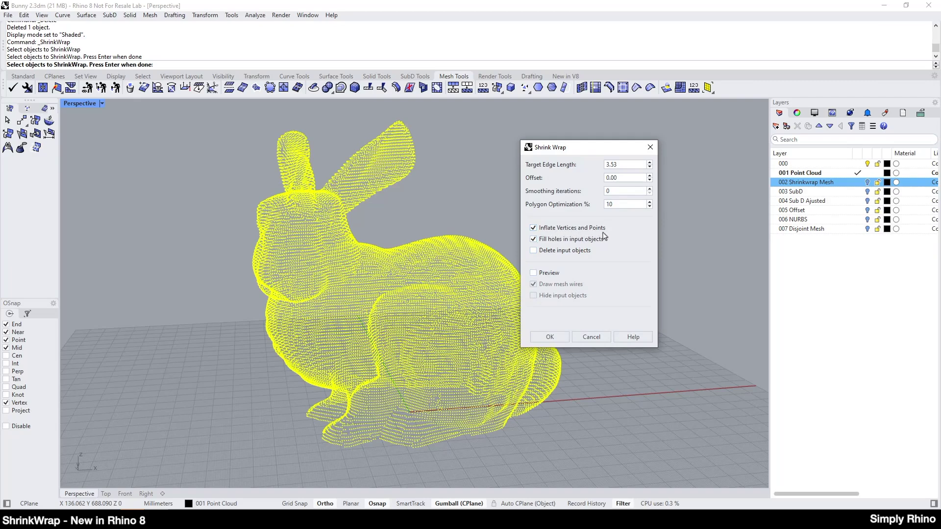
Turn off hole filling, set the target edge length to 2 and polygon optimization to 0%, and enable the shrink wrap preview
click(534, 240)
double_click(623, 166)
text(2)
double_click(613, 205)
text(0)
click(534, 273)
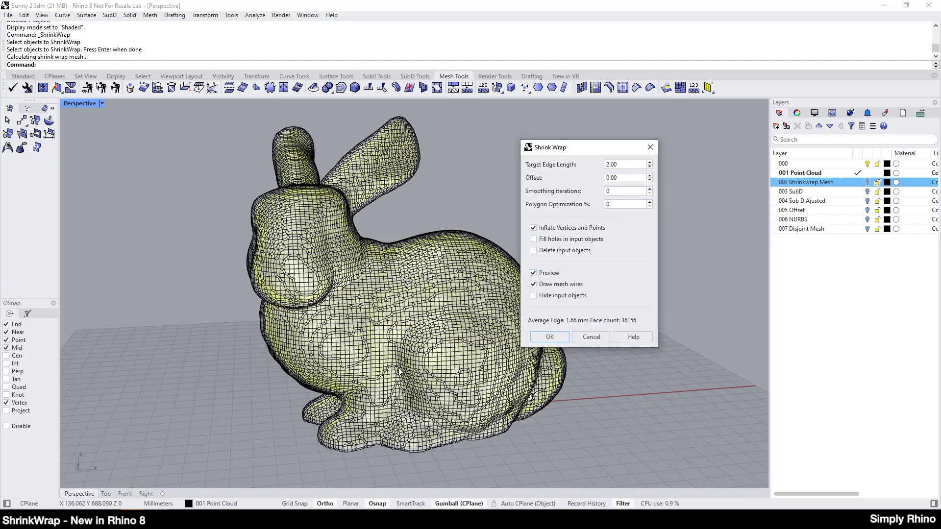
Try target edge lengths of 1 and 0.8 for the bunny's shrink wrap, inspecting the preview up close
click(414, 395)
right_drag(414, 394, 389, 392)
key(ctrl+F2)
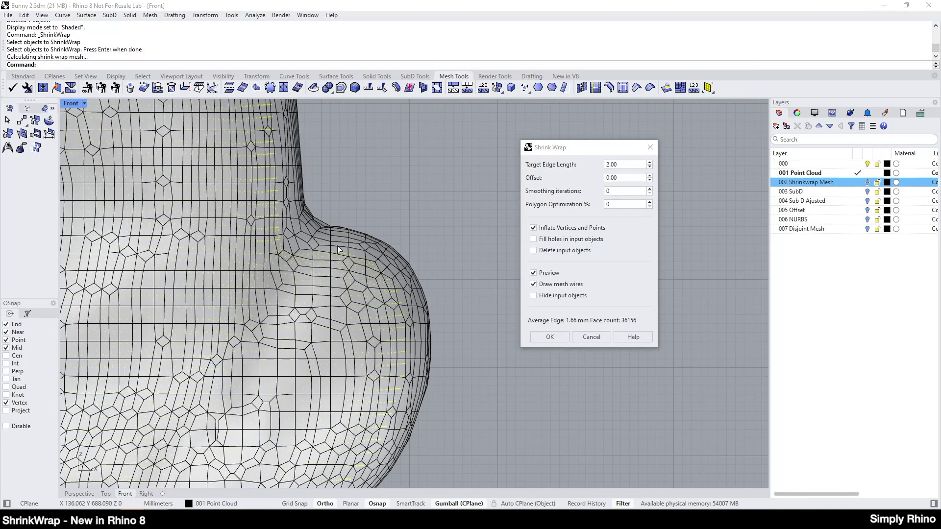
double_click(620, 166)
text(1)
key(Return)
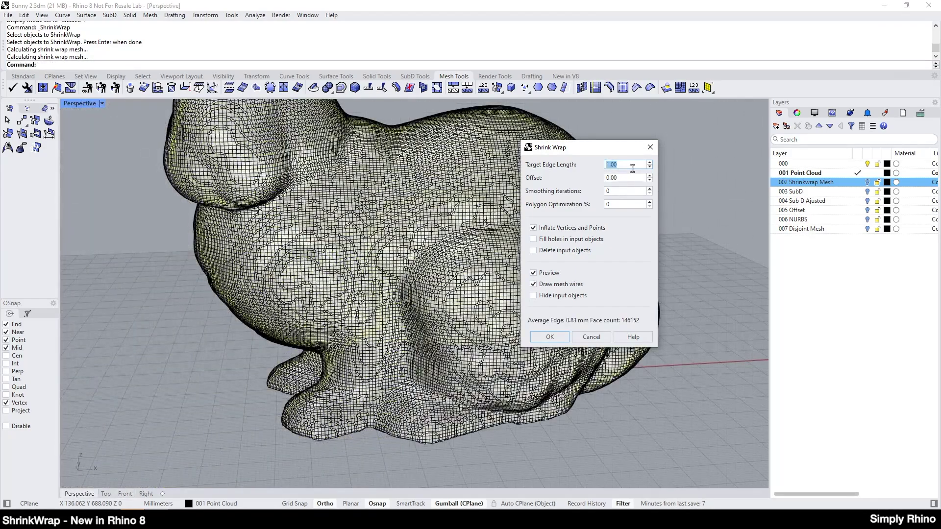
text(0.8)
key(Return)
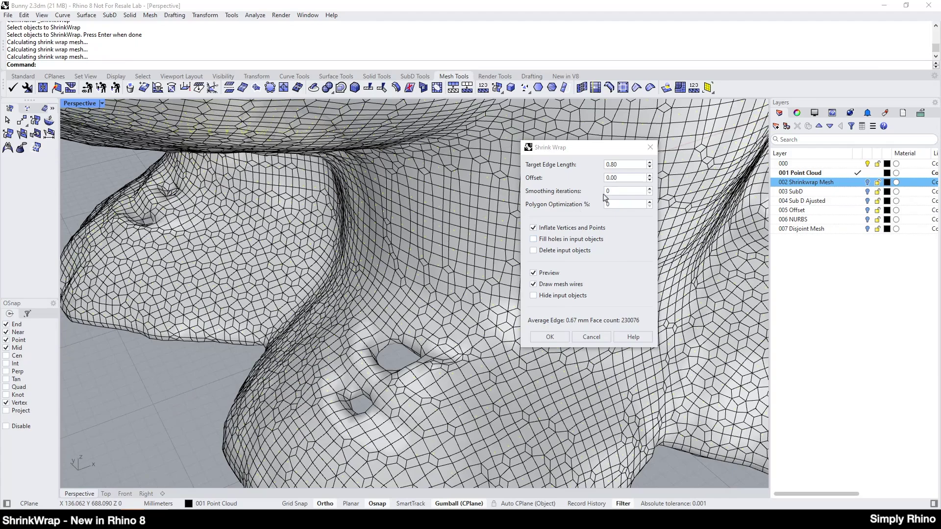
Create the bunny's shrink wrap mesh with a target edge length of 1.20, 10 smoothing iterations and the input objects hidden
double_click(618, 165)
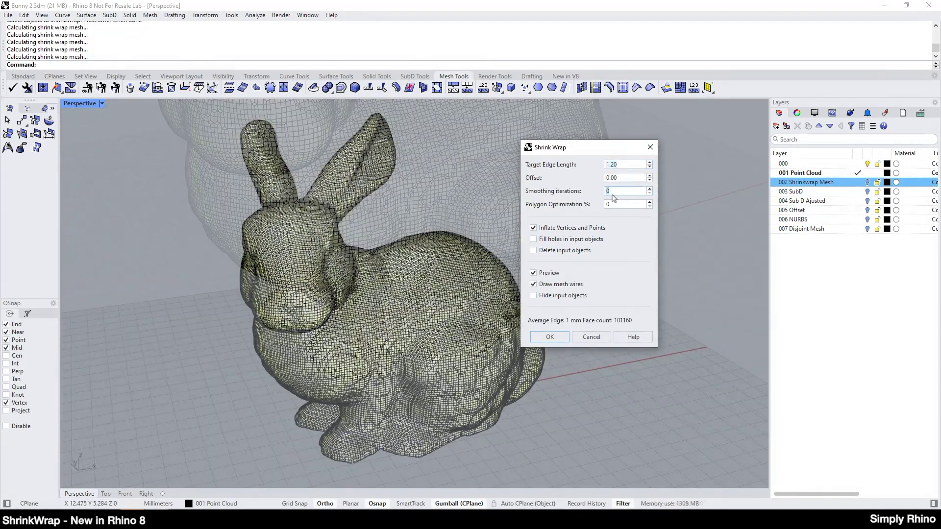
text(10)
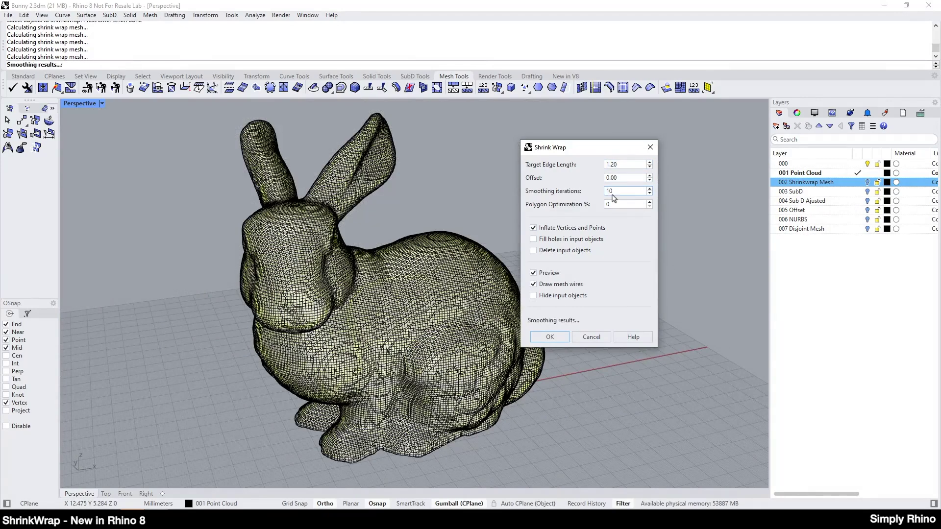
click(553, 295)
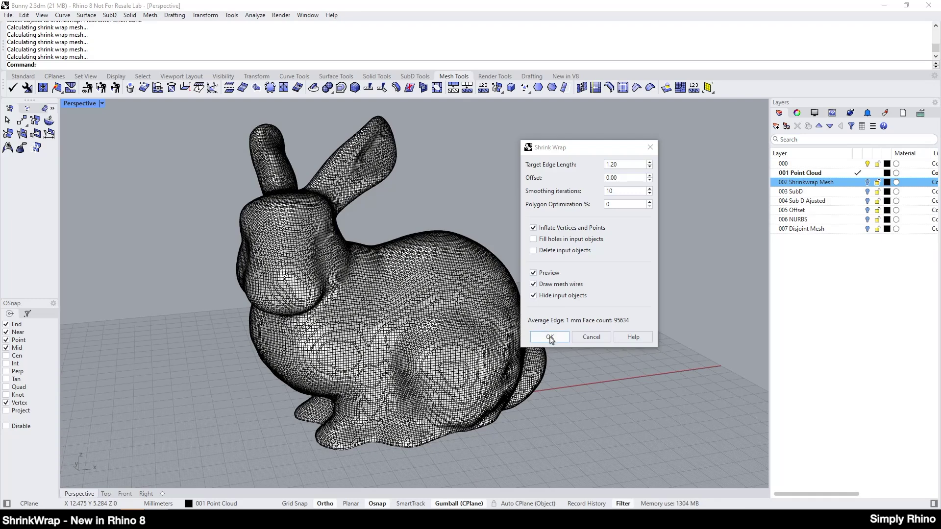
click(550, 337)
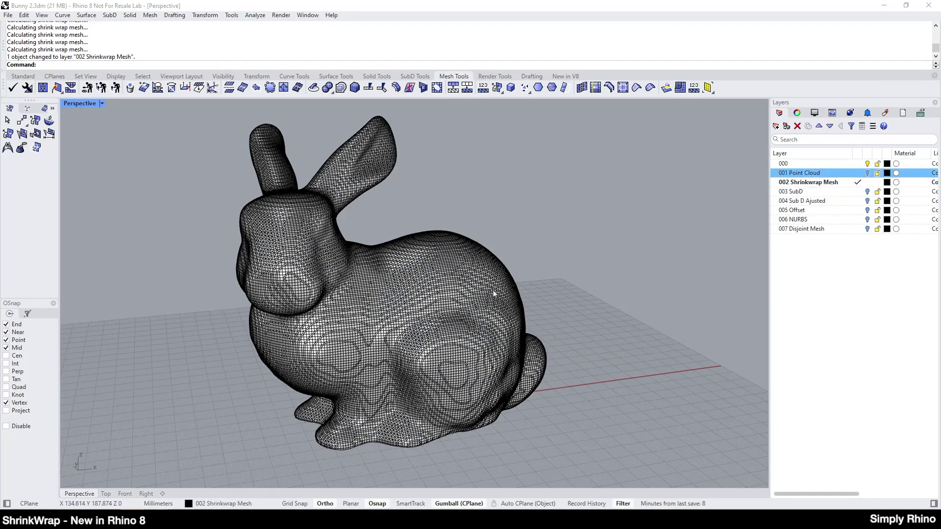
Draw a horizontal line in the Front view just above the underside of the bunny mesh, extending past both its feet and tail
right_drag(444, 306, 485, 230)
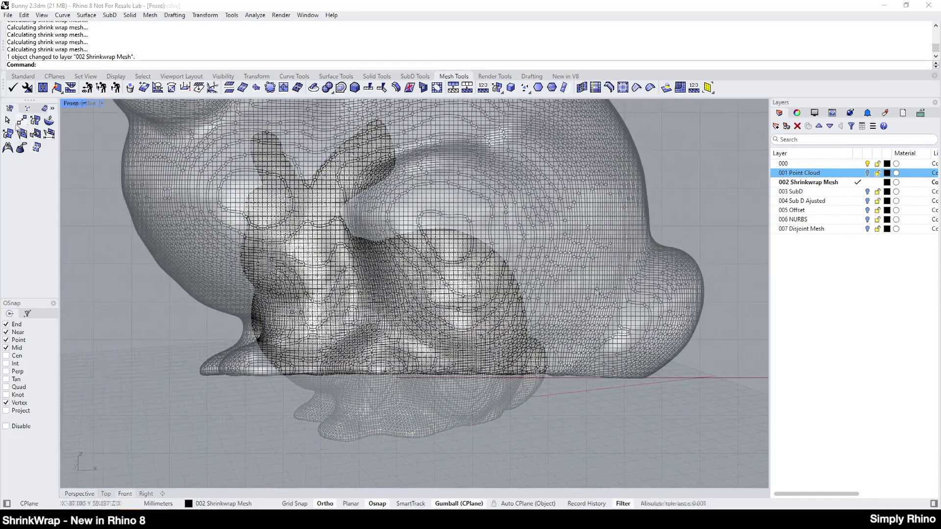
click(23, 76)
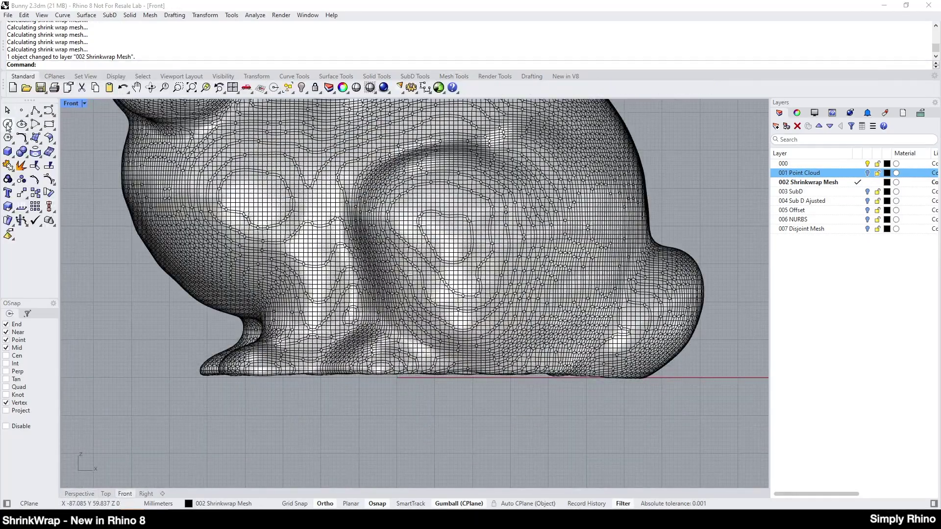
click(37, 112)
click(41, 131)
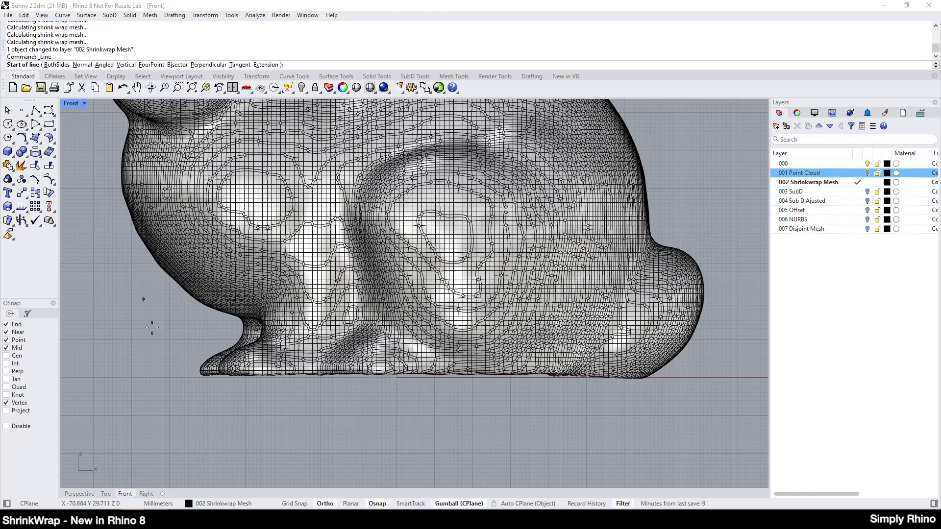
click(180, 369)
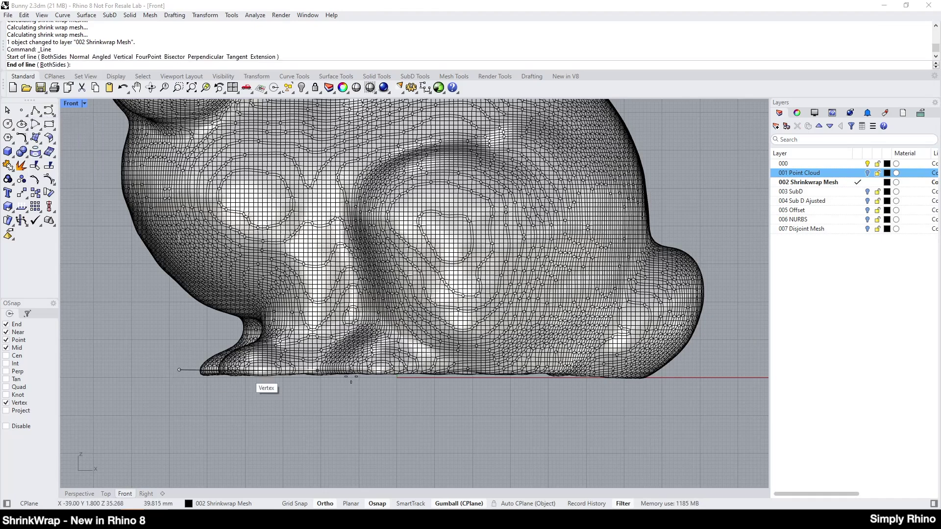
click(734, 370)
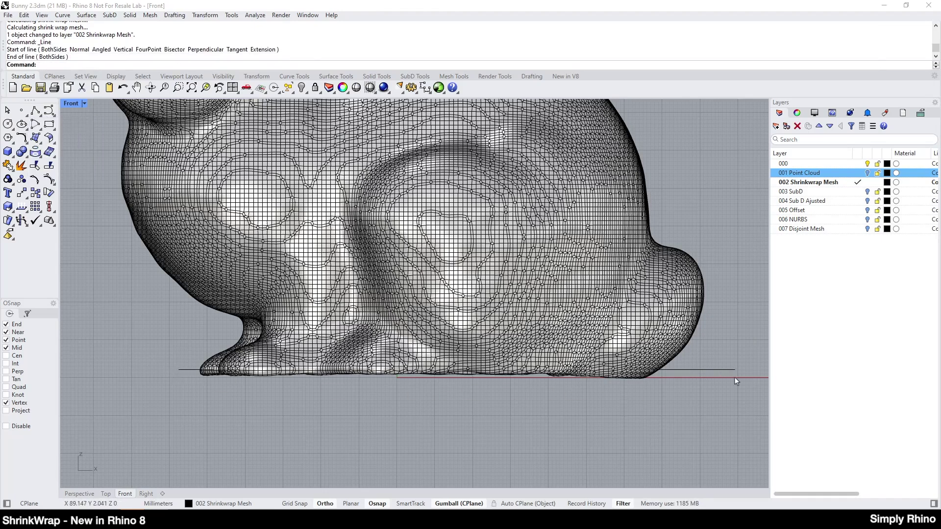
Select the horizontal line across the bunny's base and turn off the Gumball, checking the line's position against the uneven underside
click(723, 369)
scroll(466, 390, up, 4)
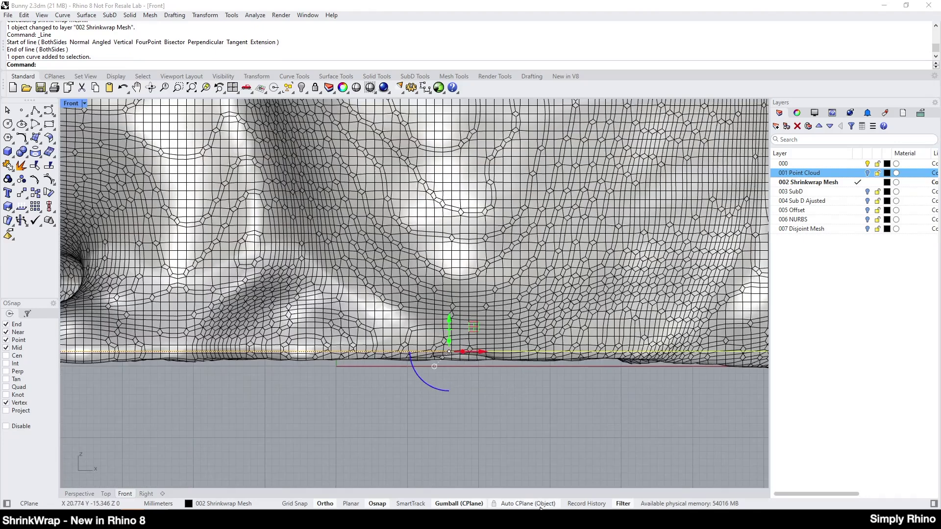
click(461, 504)
scroll(437, 375, up, 3)
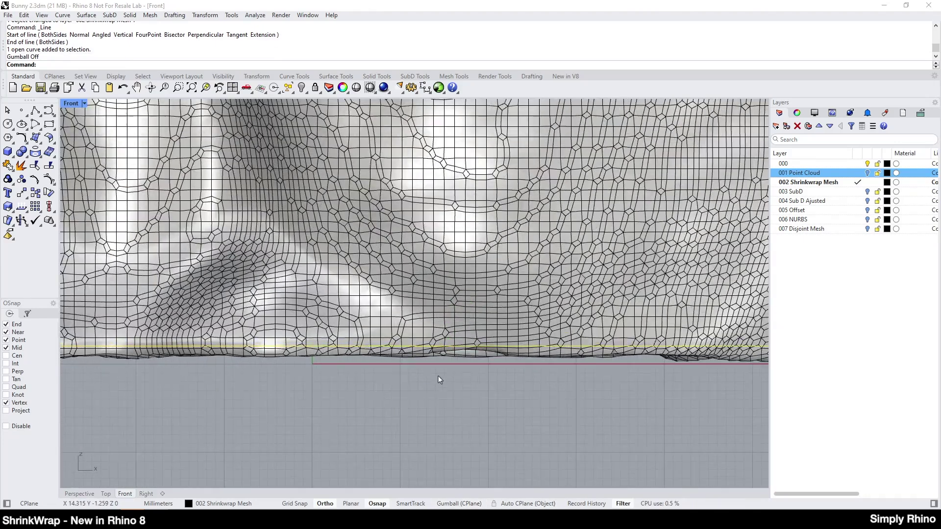
scroll(441, 387, down, 5)
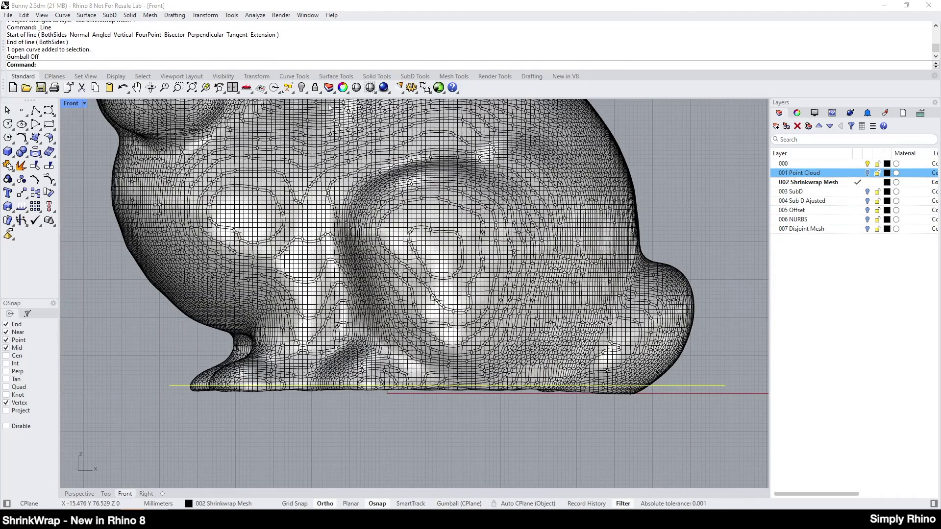
Split the bunny mesh with the horizontal line across its base, then delete the piece below the line and the line itself
click(454, 77)
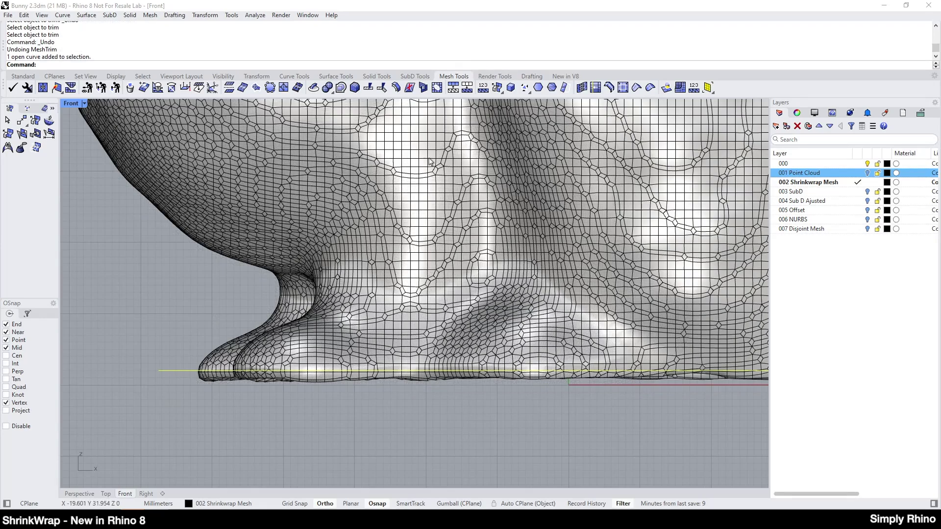
click(184, 299)
click(370, 88)
right_click(370, 88)
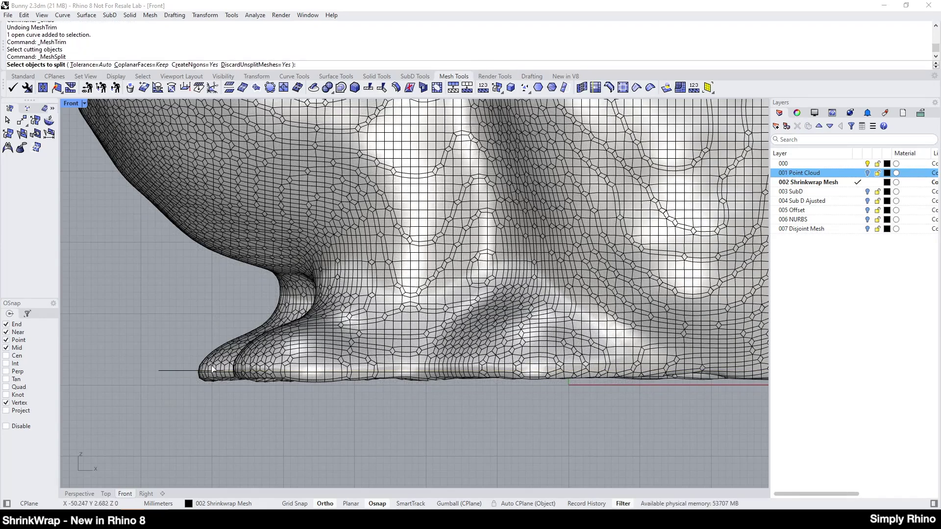
click(226, 378)
key(Return)
click(171, 371)
key(Return)
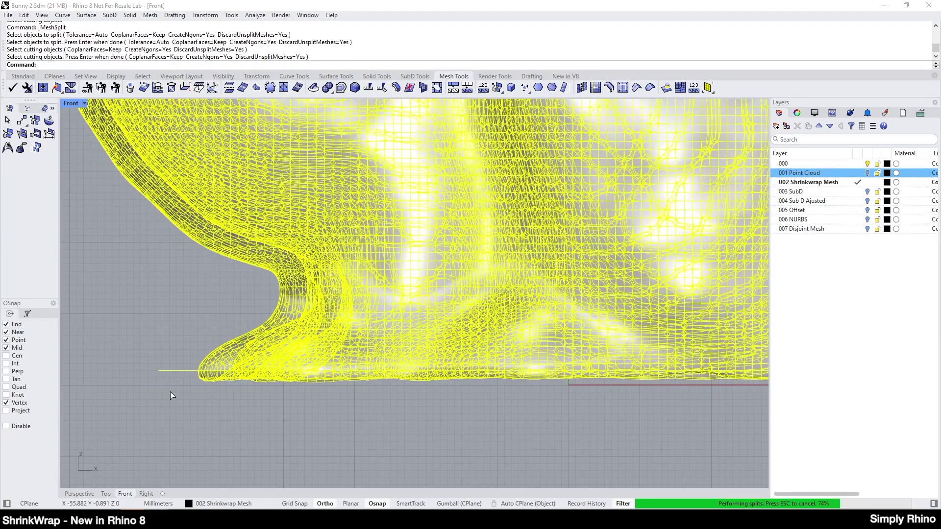
click(214, 380)
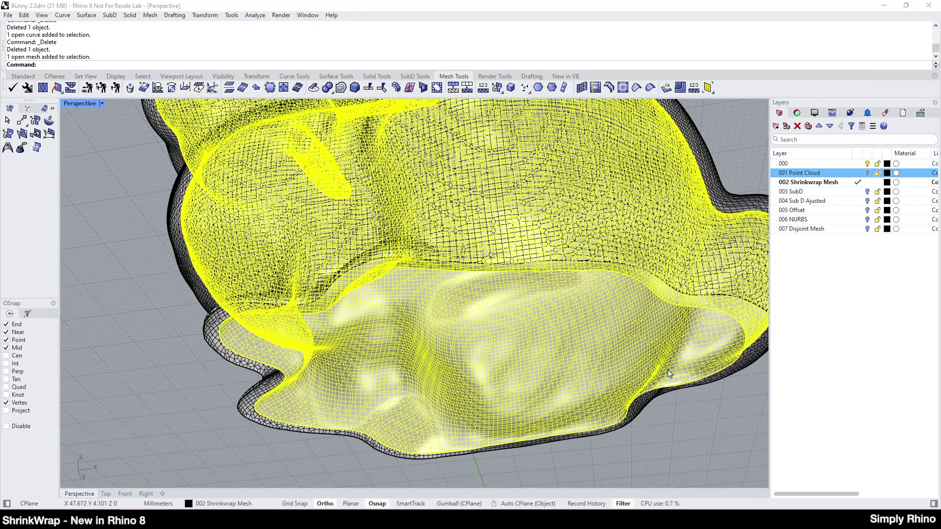
key(Delete)
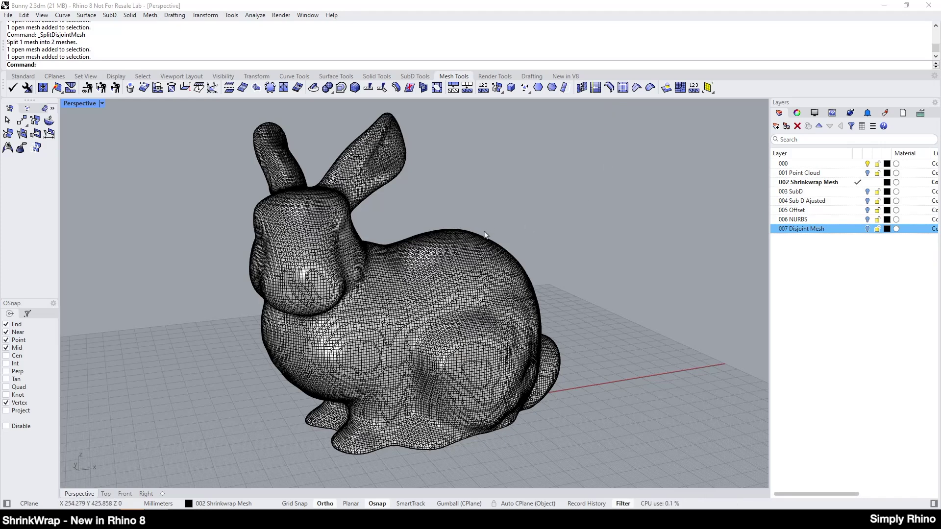
Start a QuadRemesh of the trimmed bunny mesh with a target edge length of 3
click(679, 88)
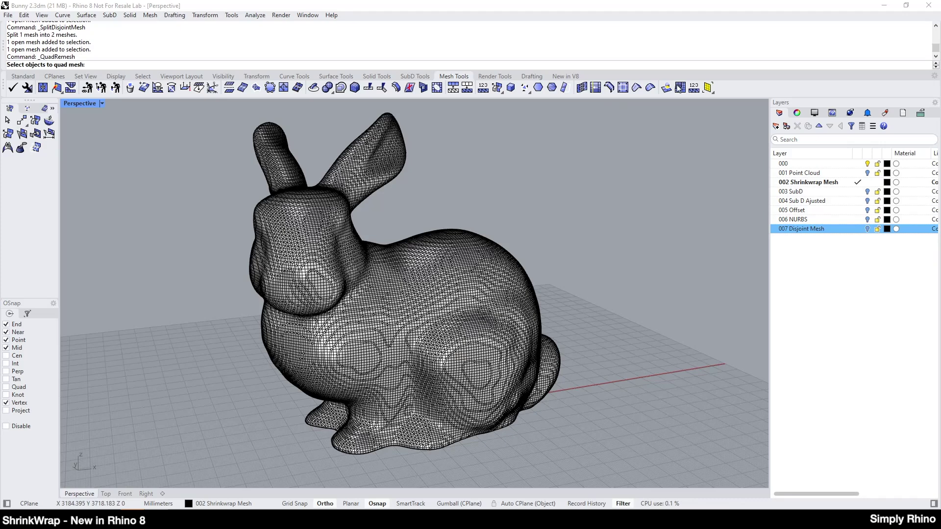
click(516, 274)
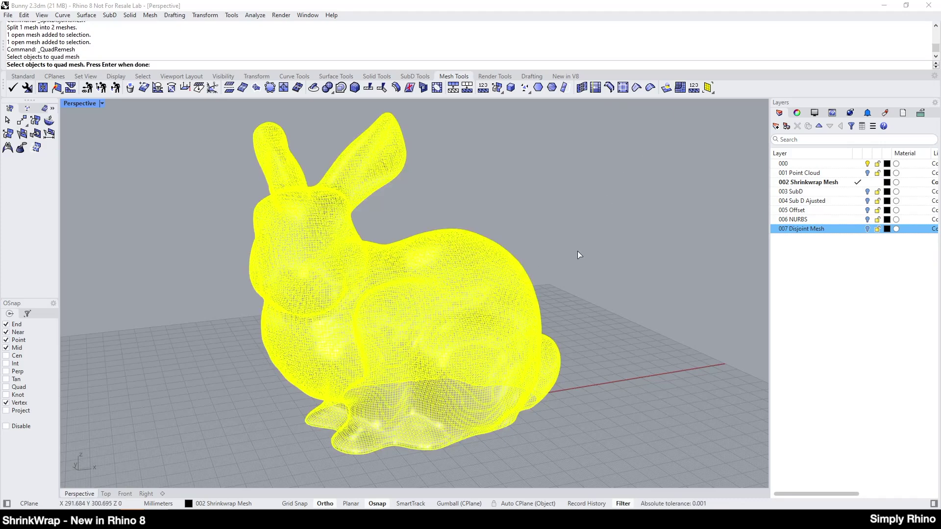
key(Return)
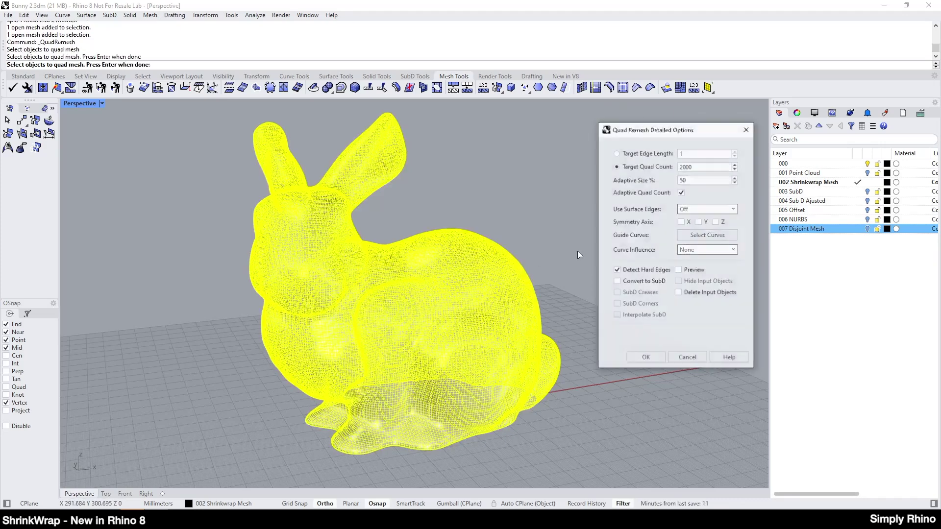
click(616, 154)
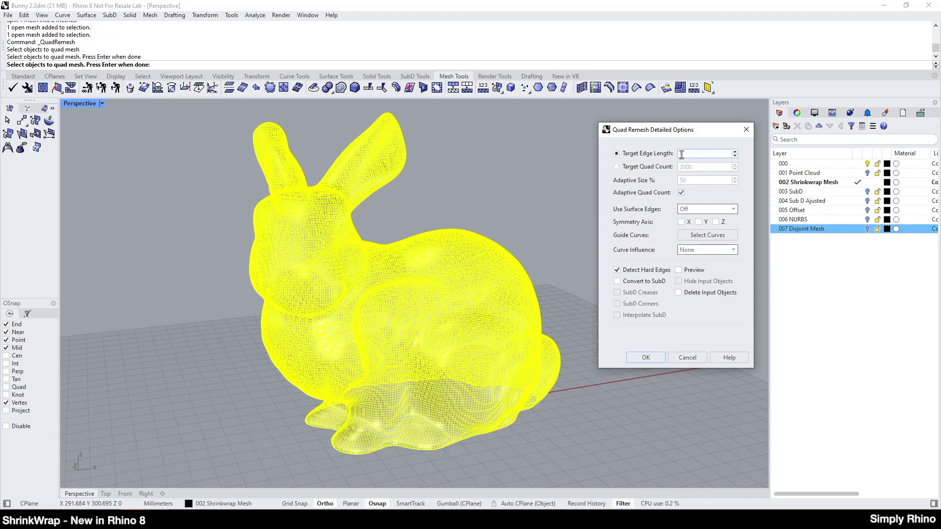
double_click(681, 154)
text(3)
Convert the quad remesh to an interpolated SubD, previewing it with the input objects hidden, and create it
click(618, 283)
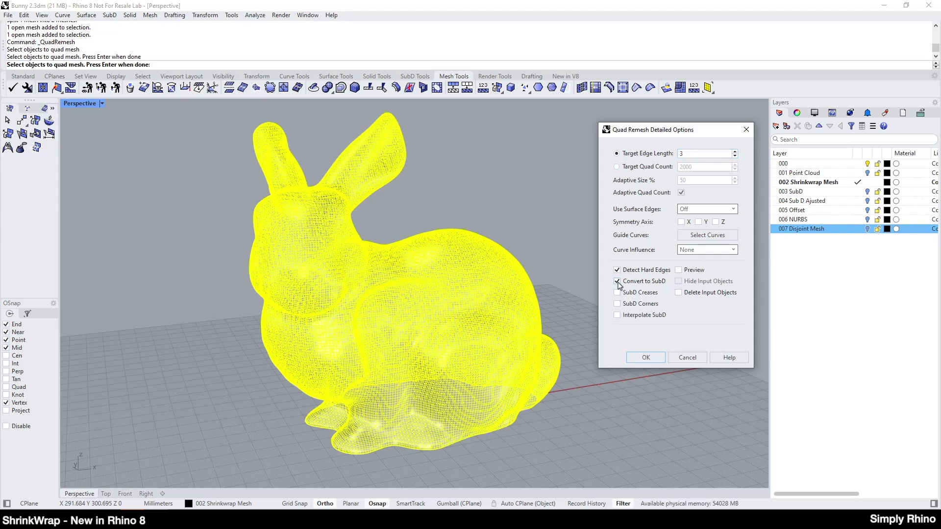
click(617, 315)
click(679, 270)
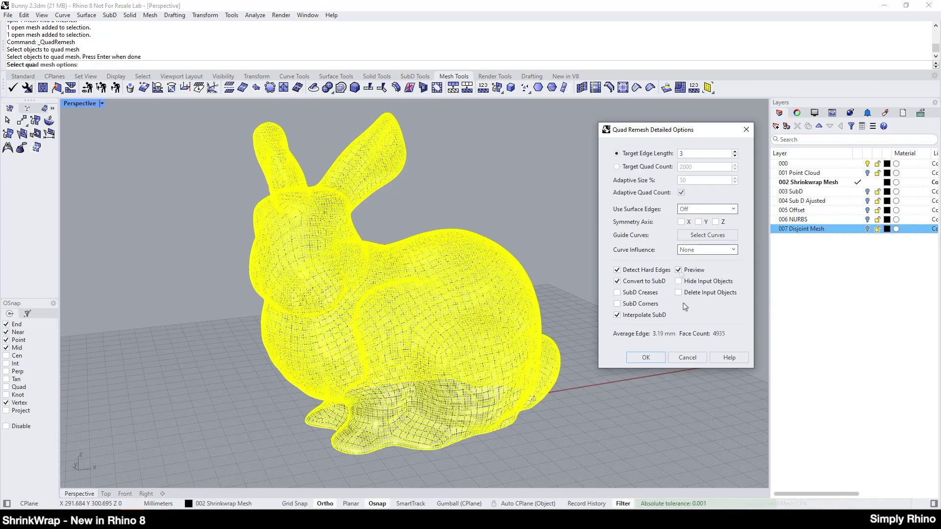
click(679, 283)
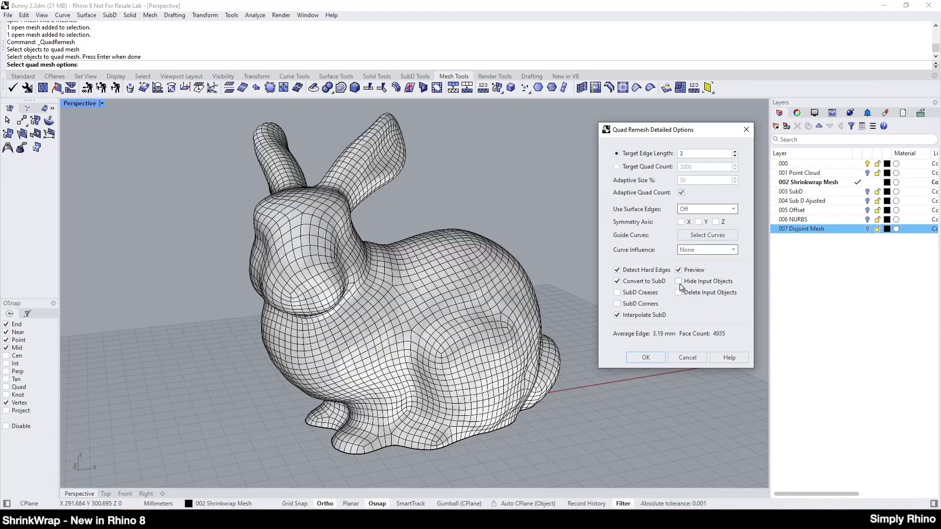
right_drag(536, 356, 496, 321)
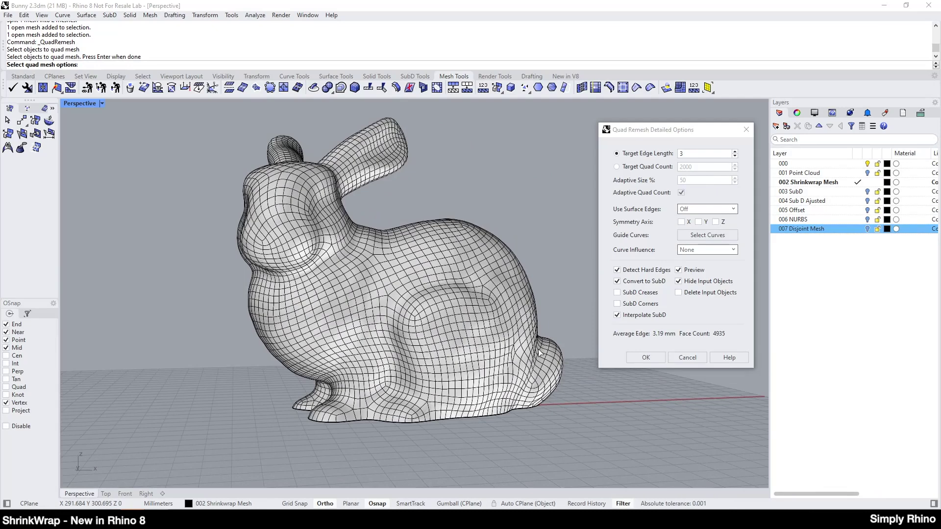
click(638, 358)
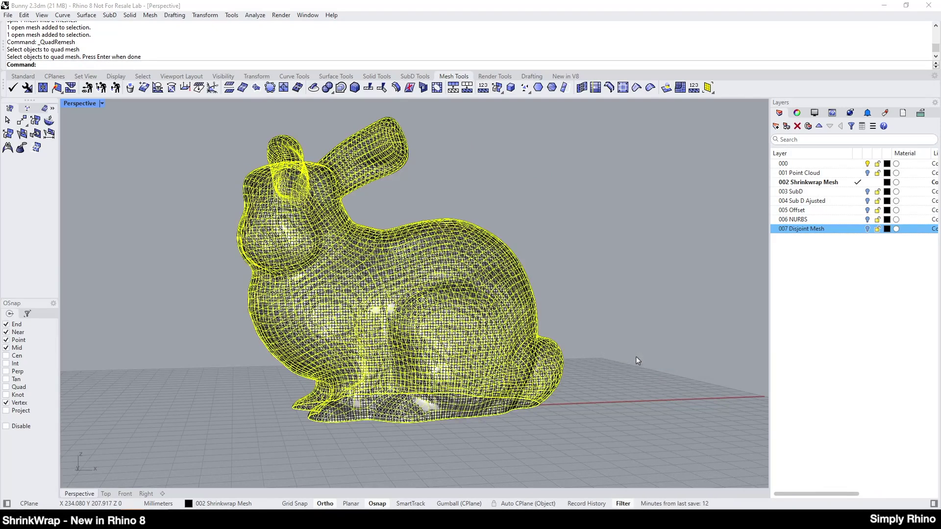
Move the new SubD bunny to layer 003 SubD, make that layer current and hide layer 002 Shrinkwrap Mesh
right_click(808, 194)
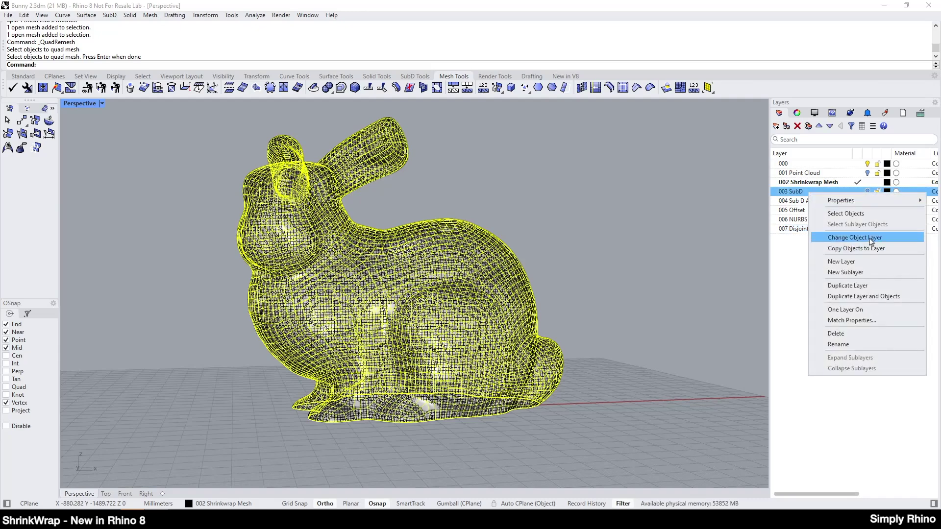
click(871, 239)
click(857, 191)
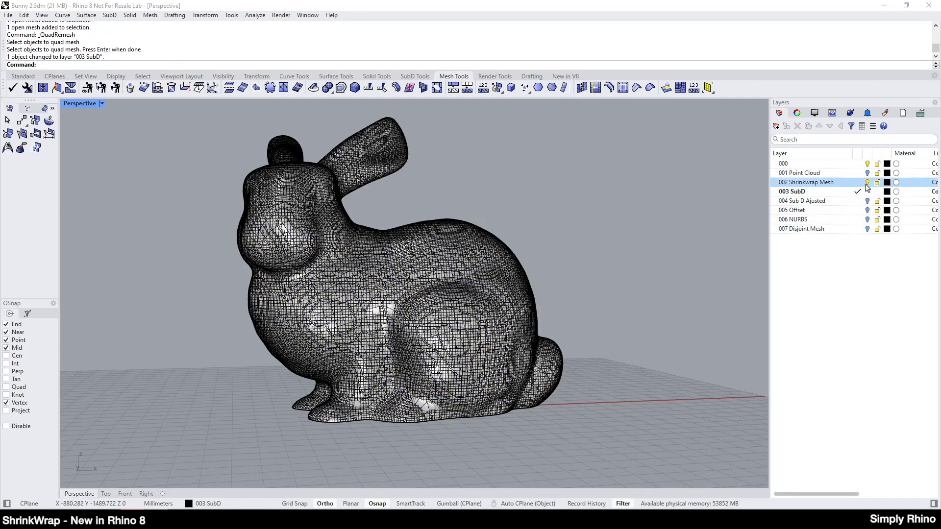
click(868, 183)
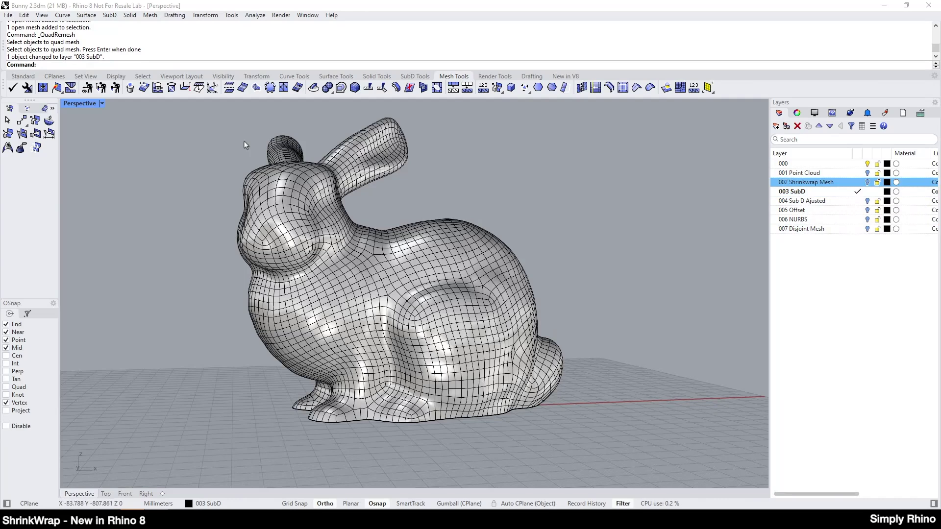
Select the bunny SubD in a maximized Front view and turn on its control points
double_click(84, 103)
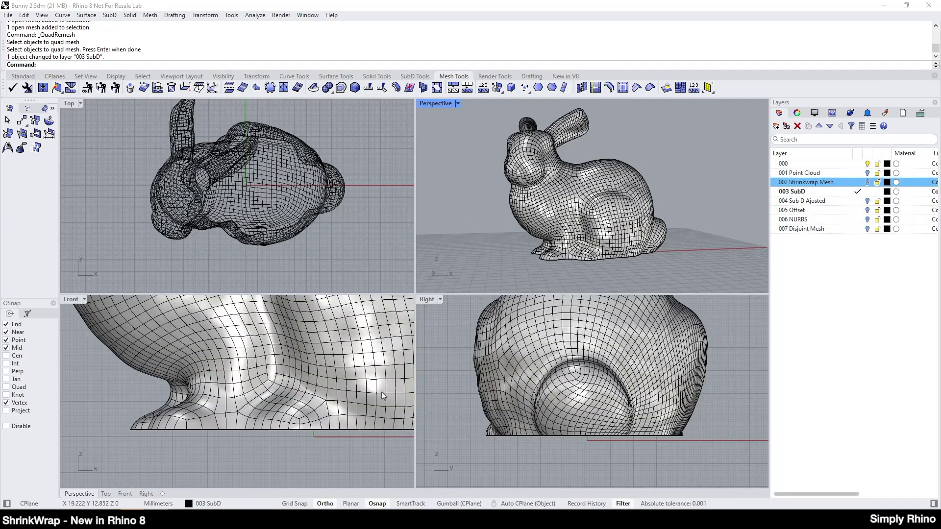
double_click(69, 300)
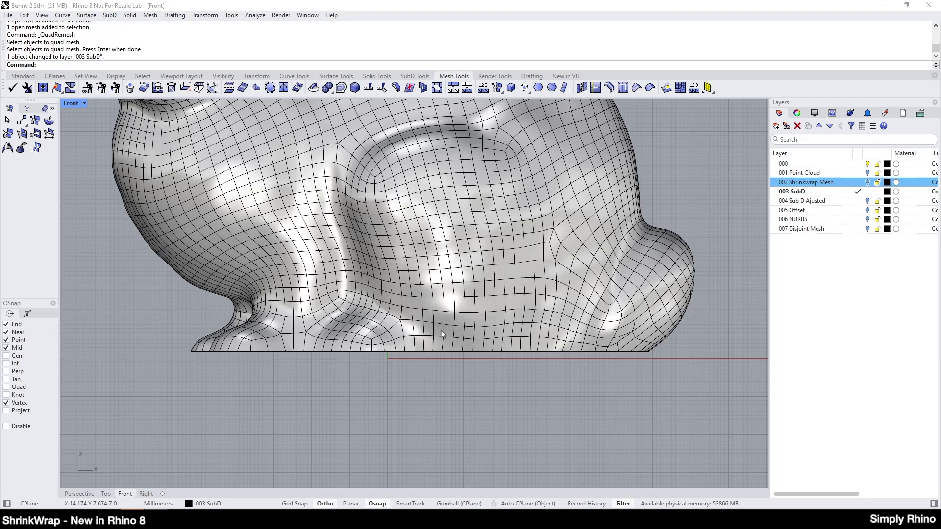
click(423, 316)
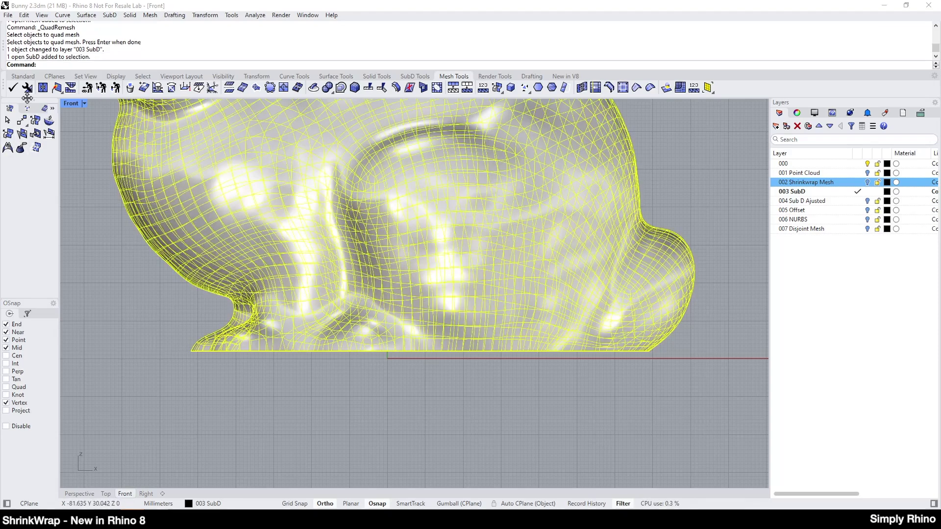
click(24, 77)
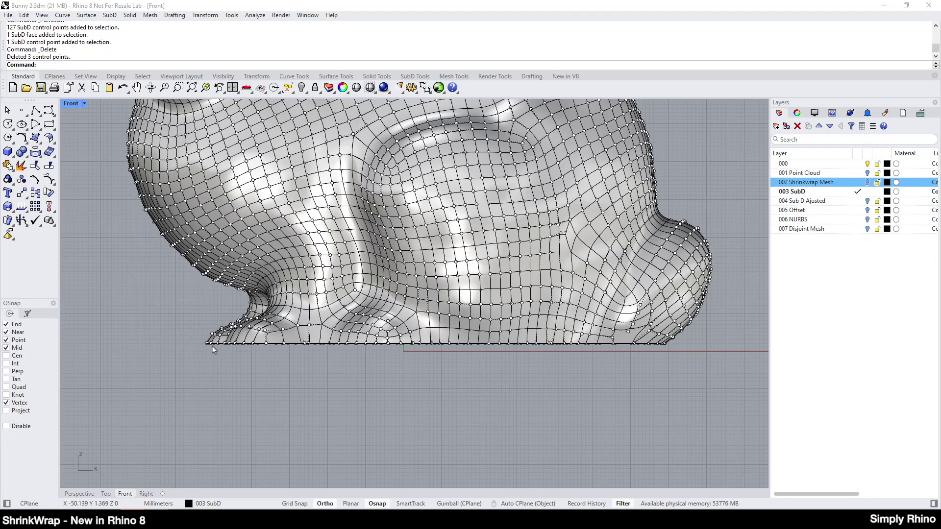
Select all control points along the bunny's bottom edge, leaving out the stray point slightly above it near the tail
drag(185, 344, 723, 385)
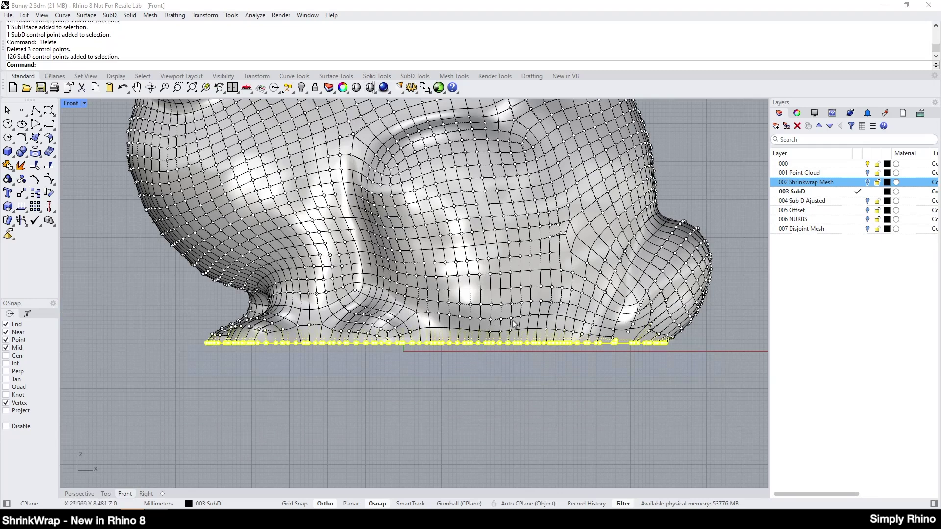
scroll(522, 330, up, 1)
scroll(675, 361, up, 3)
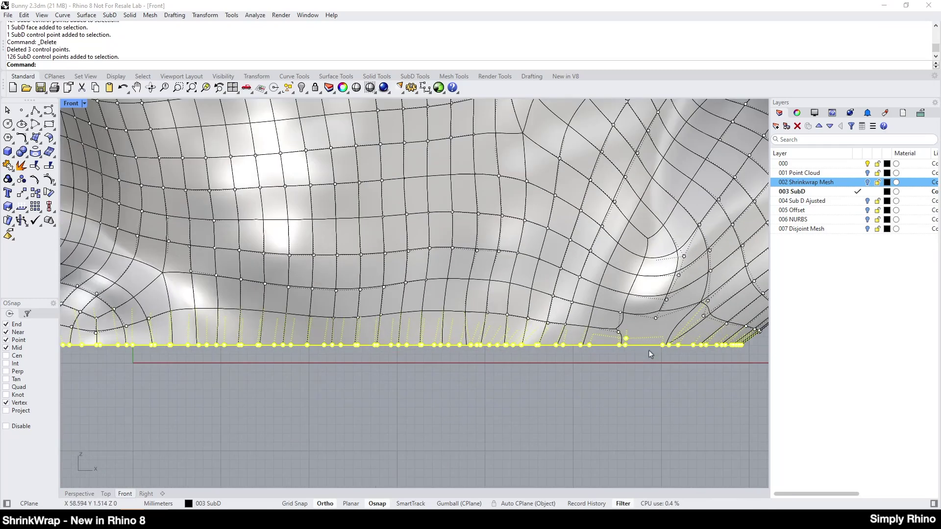
ctrl+click(625, 343)
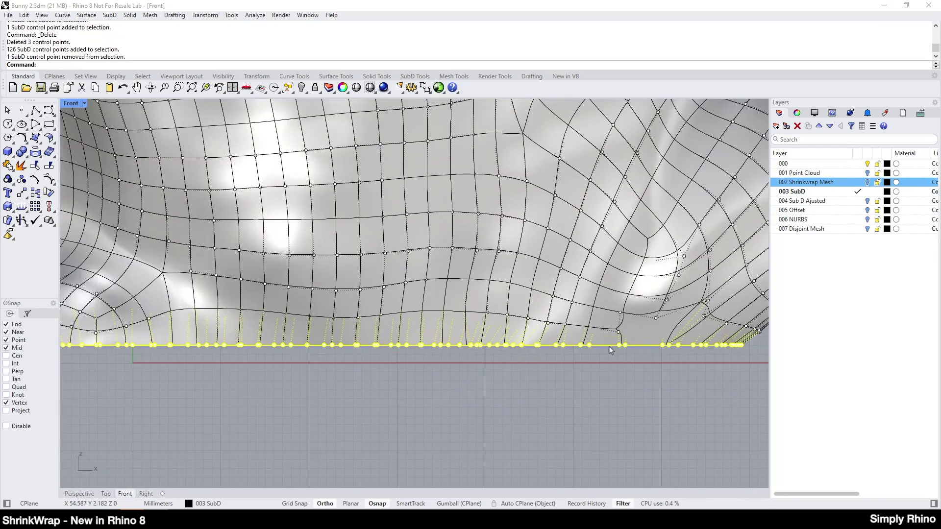
scroll(427, 372, down, 3)
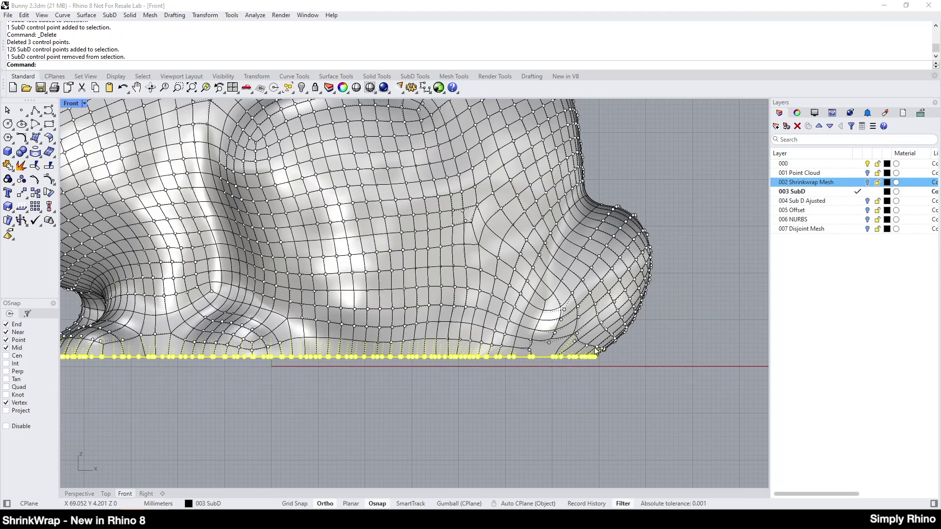
scroll(598, 349, down, 3)
scroll(480, 336, up, 2)
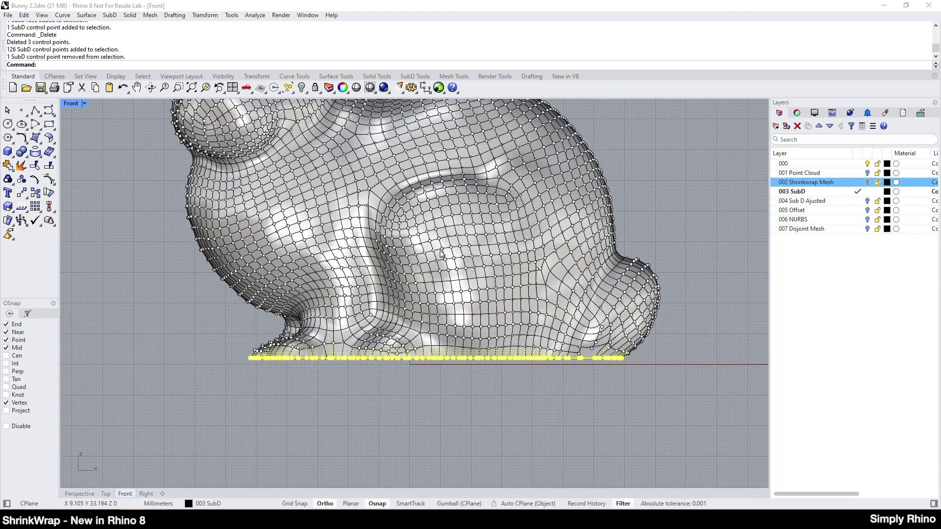
Set only the Z coordinate of the selected base points to 0, aligned to World, and turn off the control points
click(205, 15)
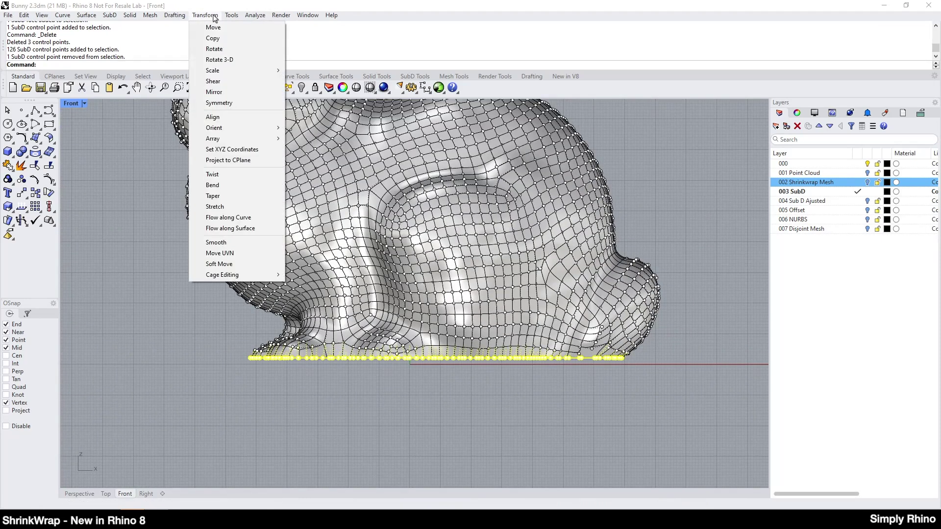
click(219, 150)
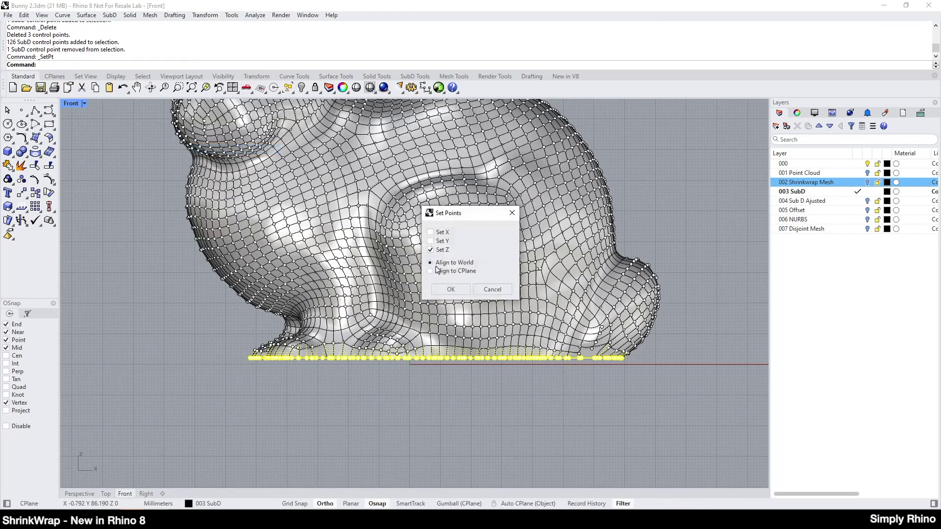
click(450, 289)
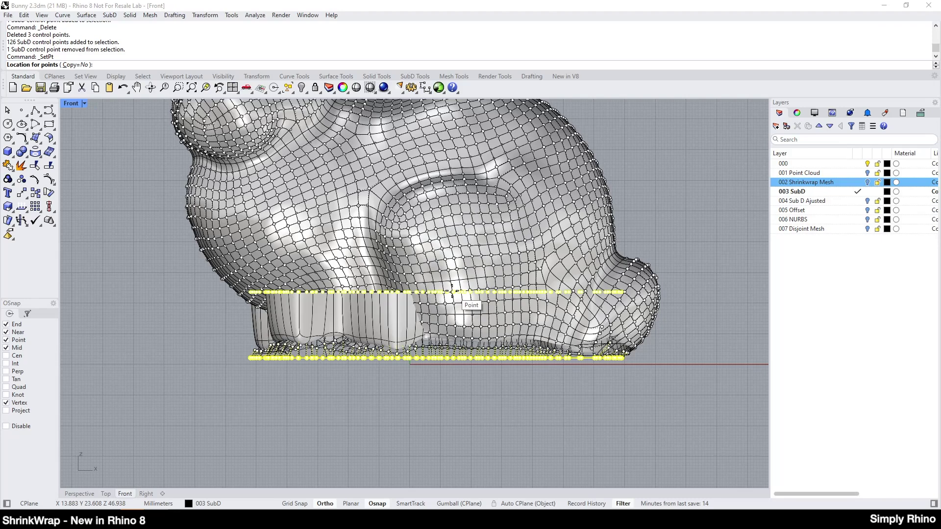
key(Return)
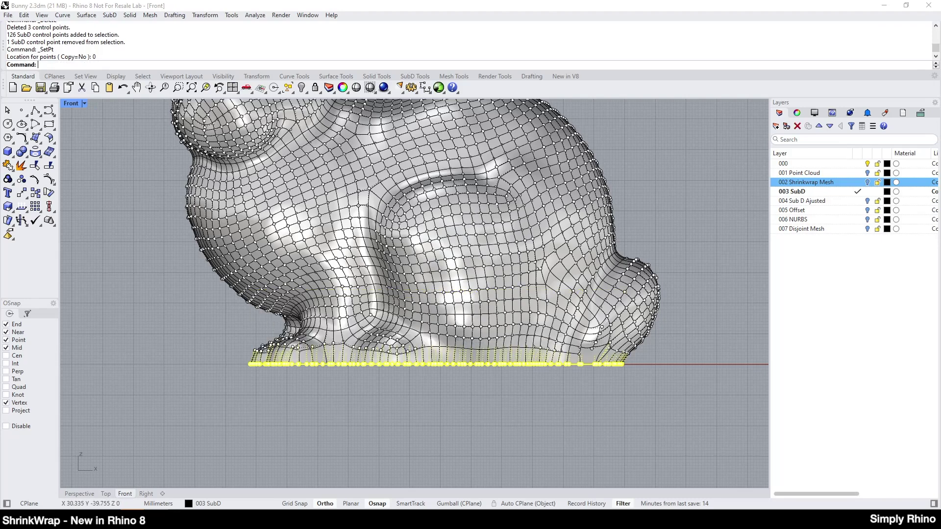
key(Escape)
key(Escape)
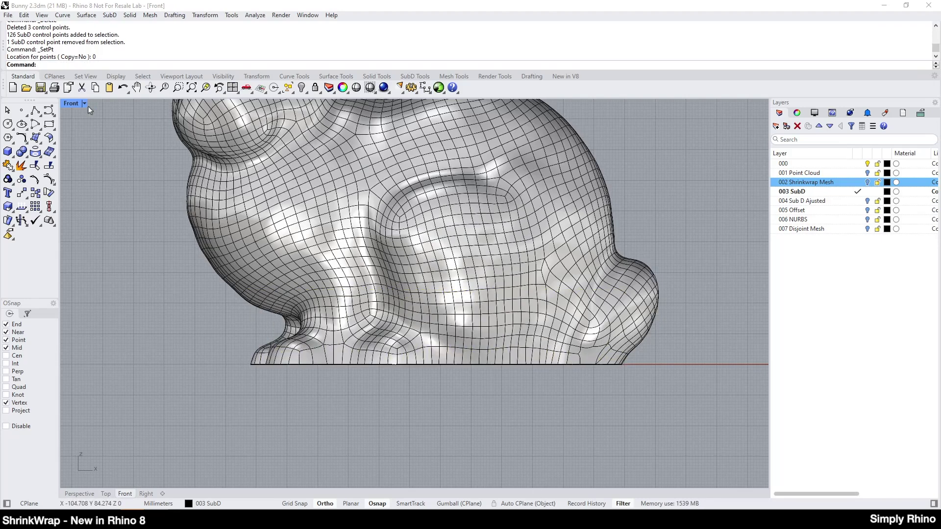
Inspect the SubD bunny's flattened open base from below in the Perspective view and select the whole SubD
double_click(72, 103)
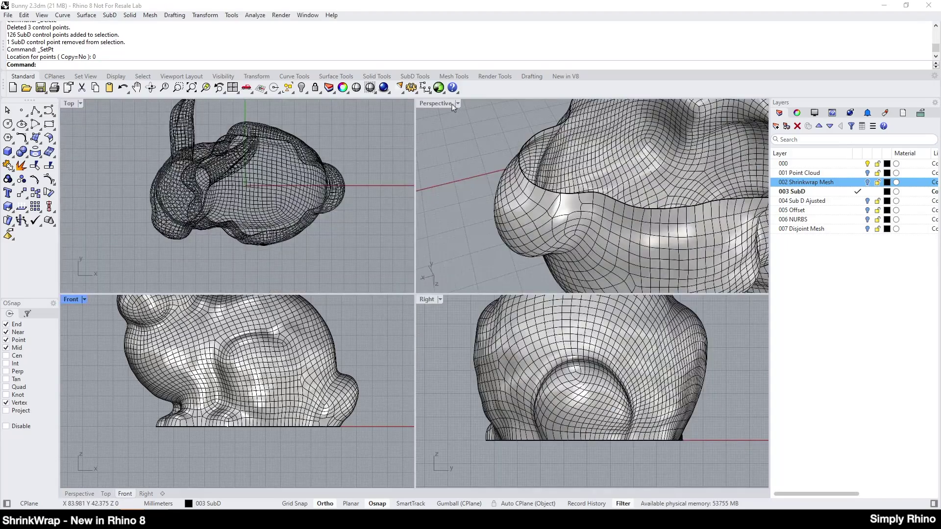
double_click(436, 103)
scroll(378, 338, down, 5)
scroll(378, 337, up, 10)
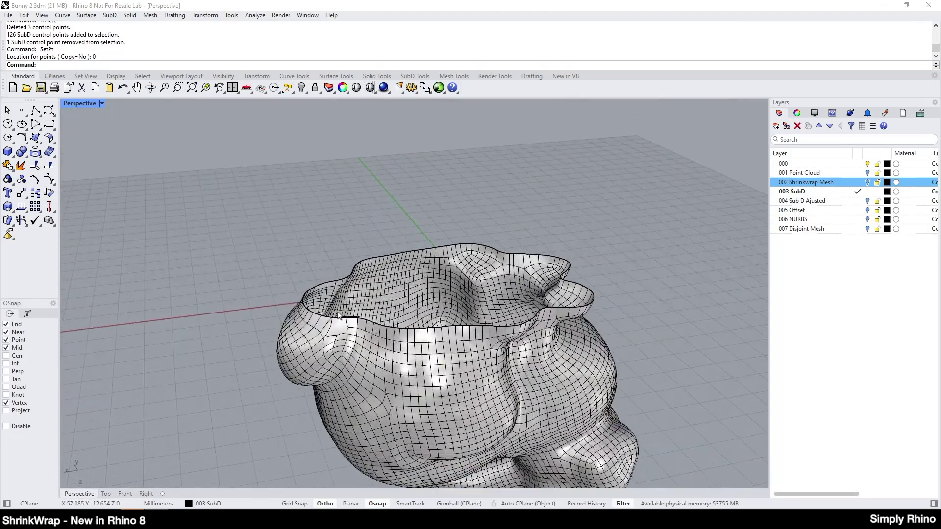
right_drag(439, 330, 718, 324)
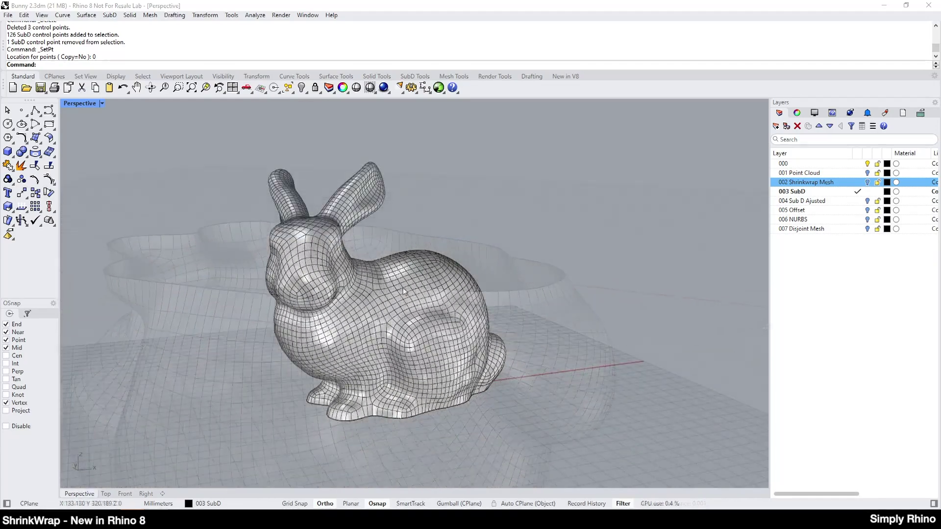
click(417, 273)
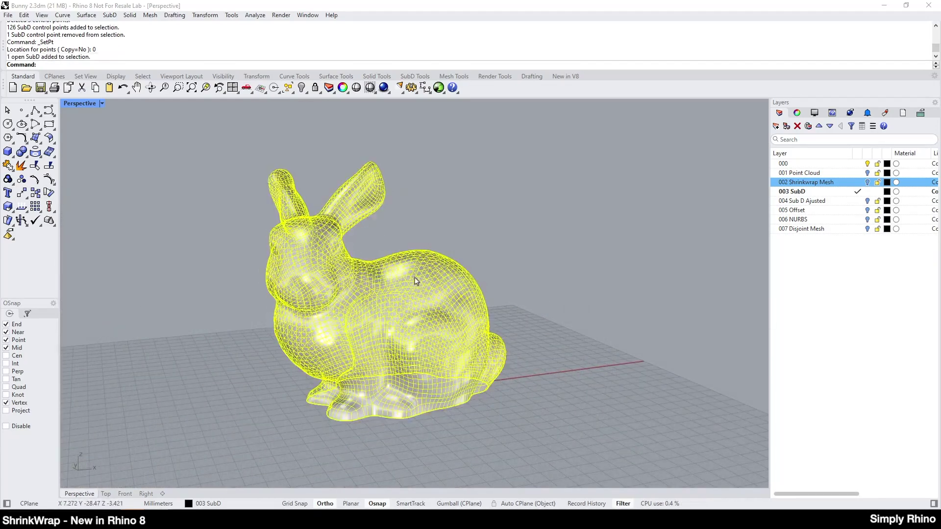
Place the bunny SubD on layer 004 Sub D Ajusted, make that layer current and hide layer 003 SubD
right_click(810, 200)
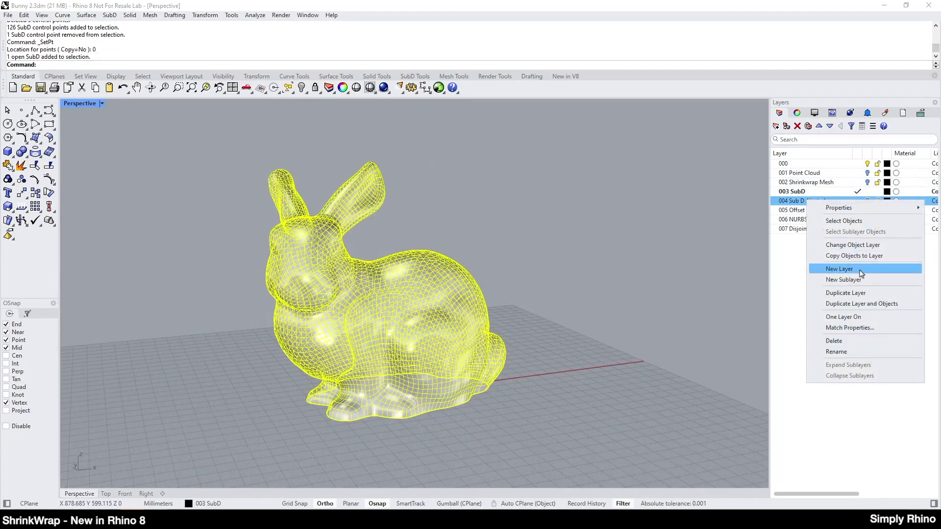
click(858, 202)
click(858, 201)
click(501, 312)
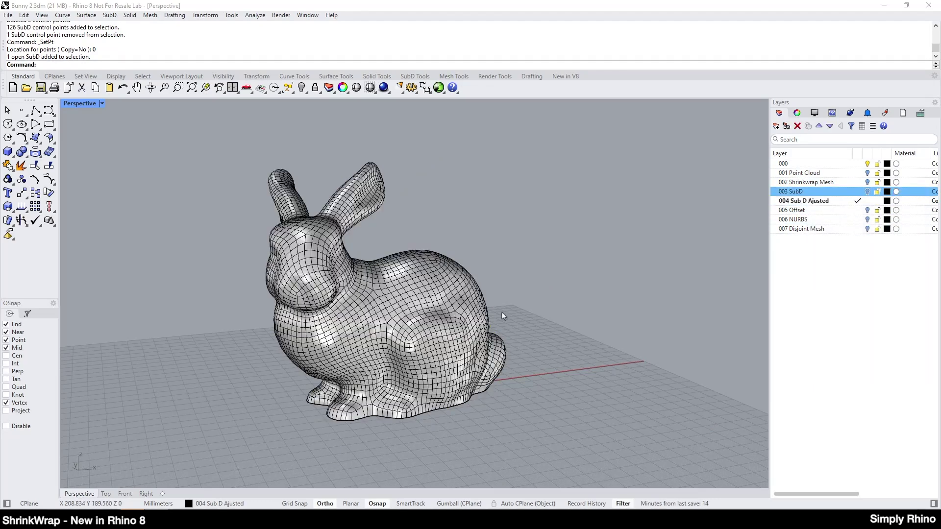
click(799, 192)
Show and lock layer 001 Point Cloud, and compare the points with the SubD around the front feet in the maximized Front view
click(799, 173)
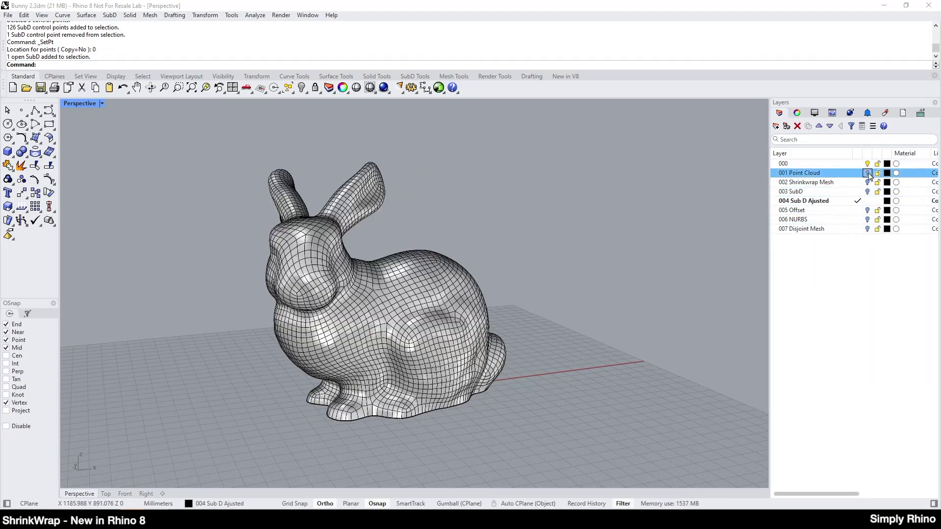
click(868, 173)
double_click(69, 104)
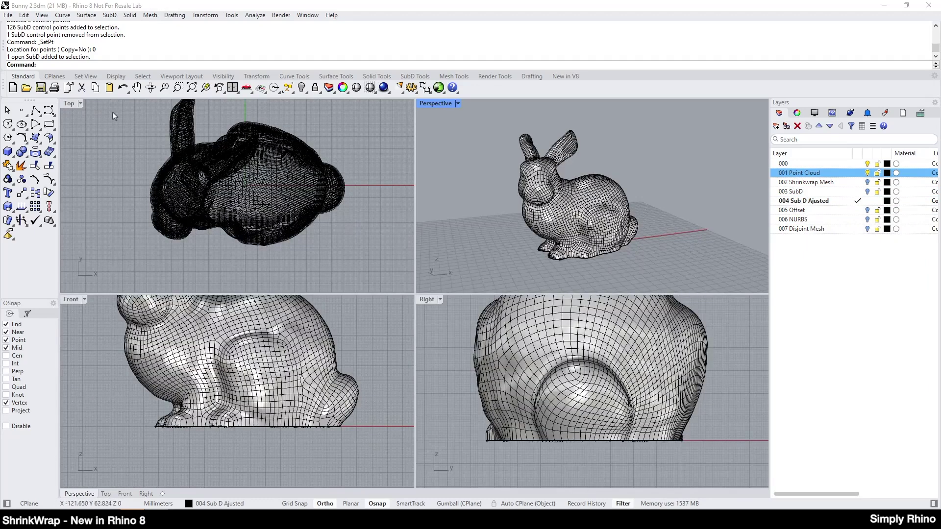
click(878, 173)
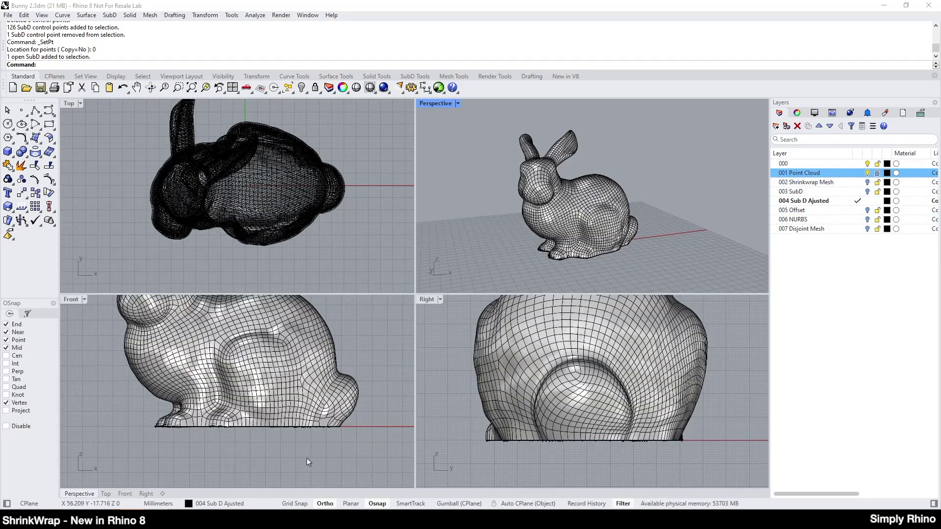
double_click(72, 299)
scroll(275, 276, up, 8)
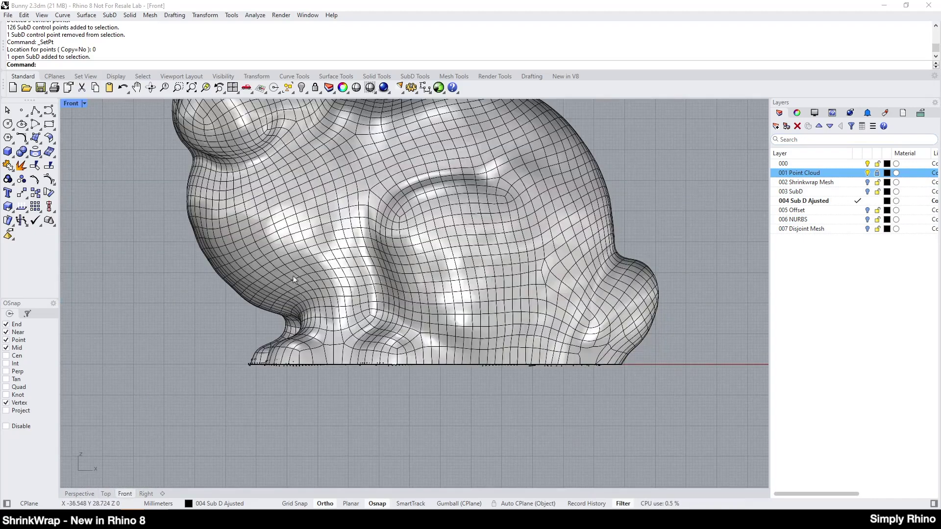
scroll(249, 436, up, 3)
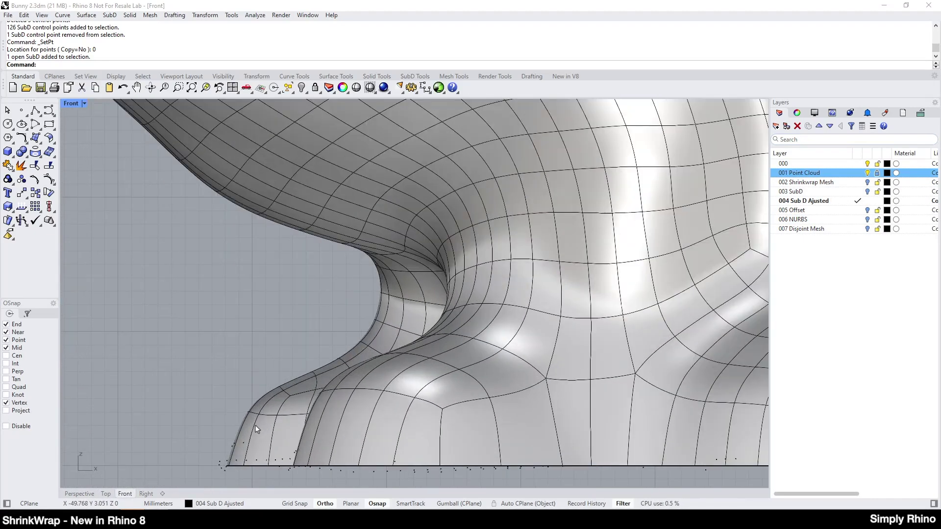
scroll(260, 402, up, 3)
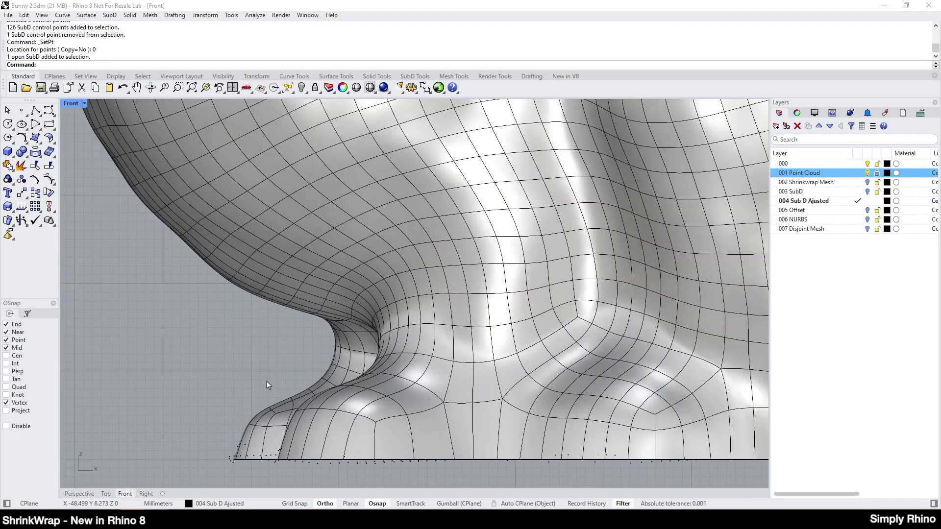
Set the Front view to Wireframe display and change the colour of layer 001 Point Cloud to White
click(84, 103)
click(104, 144)
scroll(256, 297, up, 3)
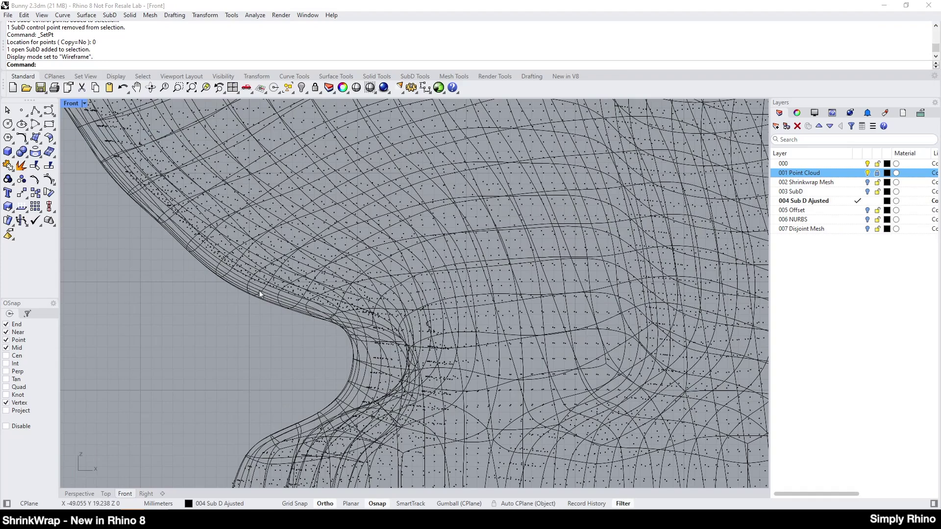
scroll(142, 196, up, 3)
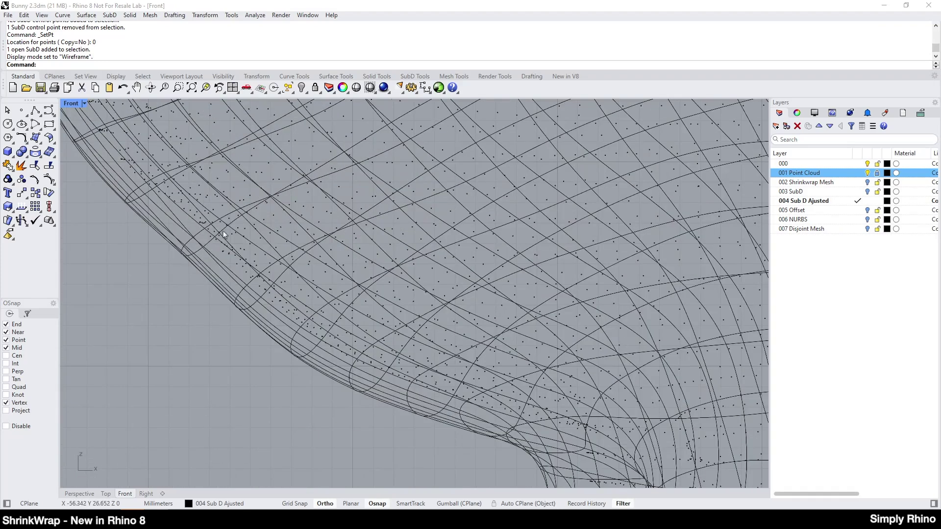
click(887, 174)
click(338, 166)
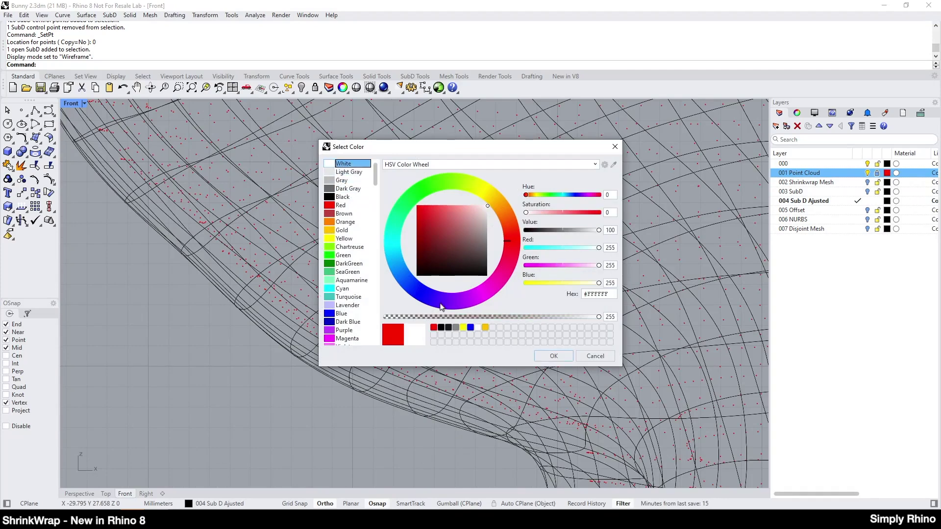
click(552, 356)
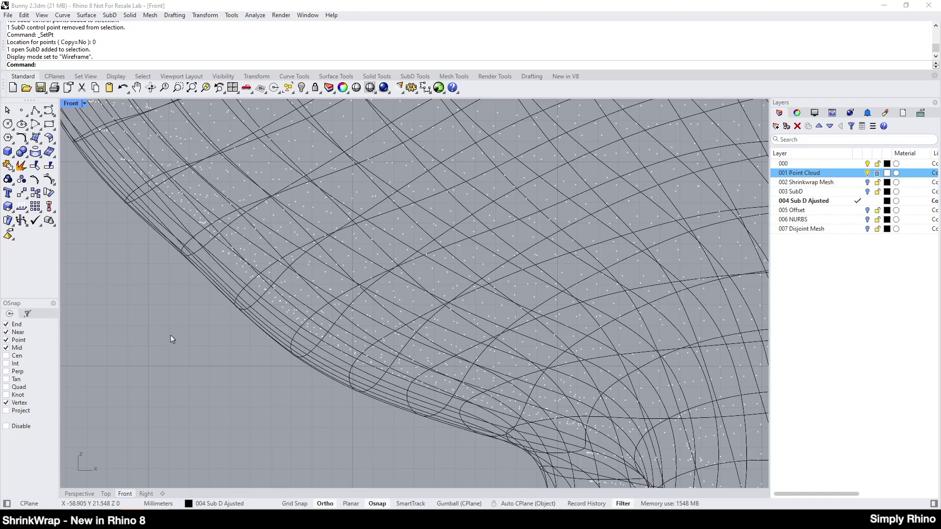
Offset the bunny SubD inward by 1.2 mm with Solid=No, and delete the original outer SubD
scroll(256, 327, down, 2)
click(256, 327)
click(418, 77)
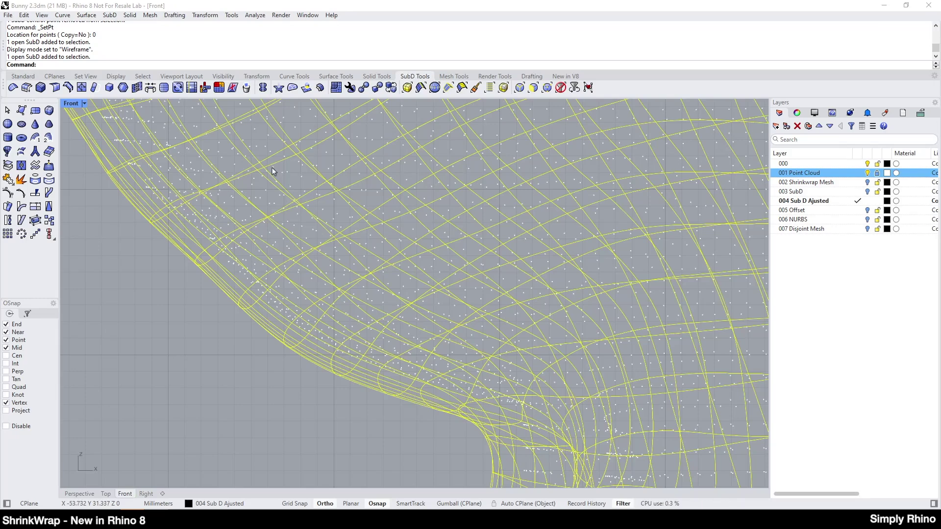
click(321, 88)
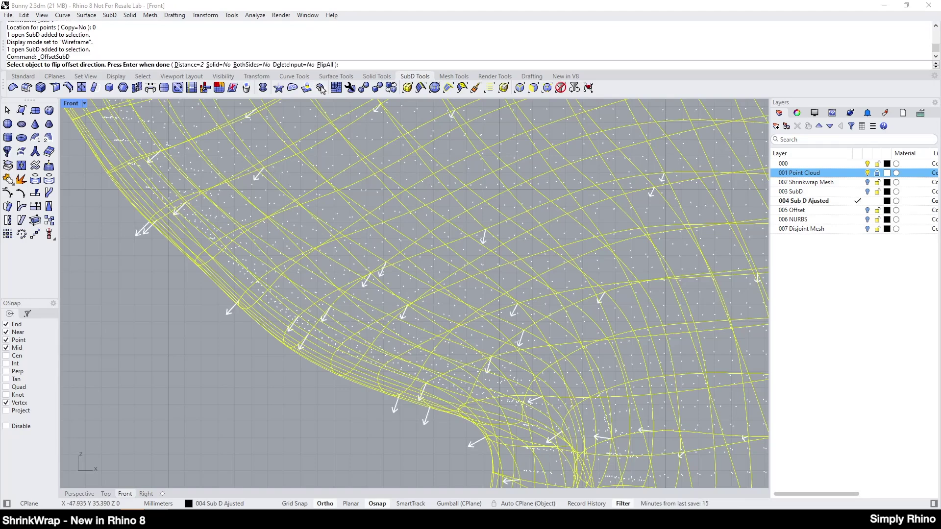
click(190, 66)
text(1.)
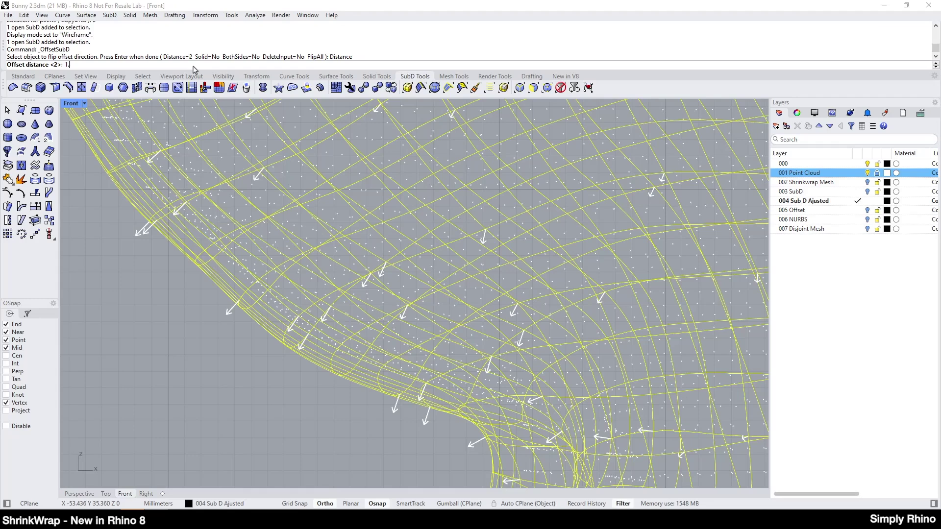
text(2)
key(Return)
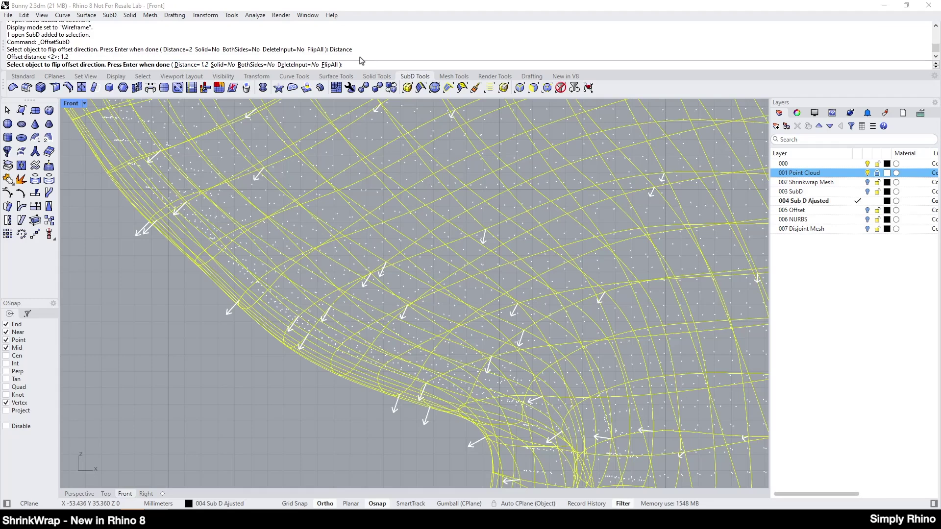
click(333, 65)
key(Return)
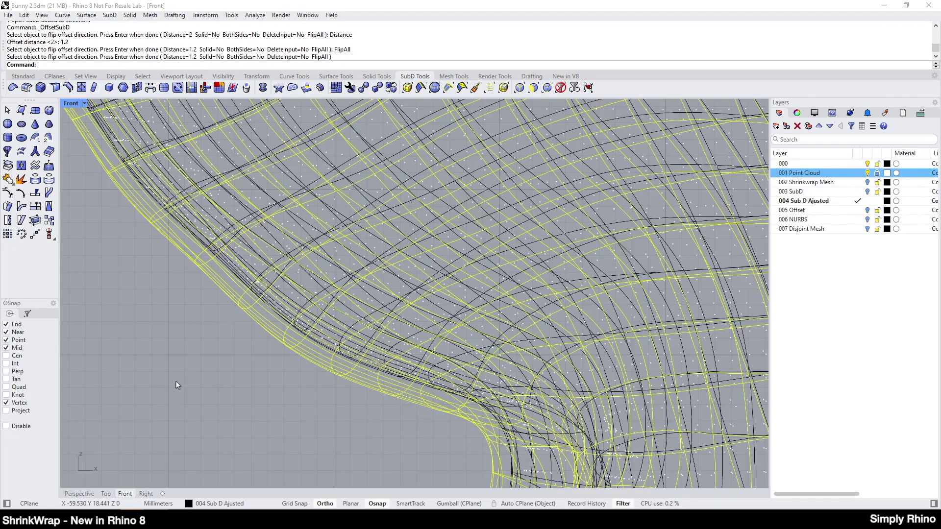
key(Delete)
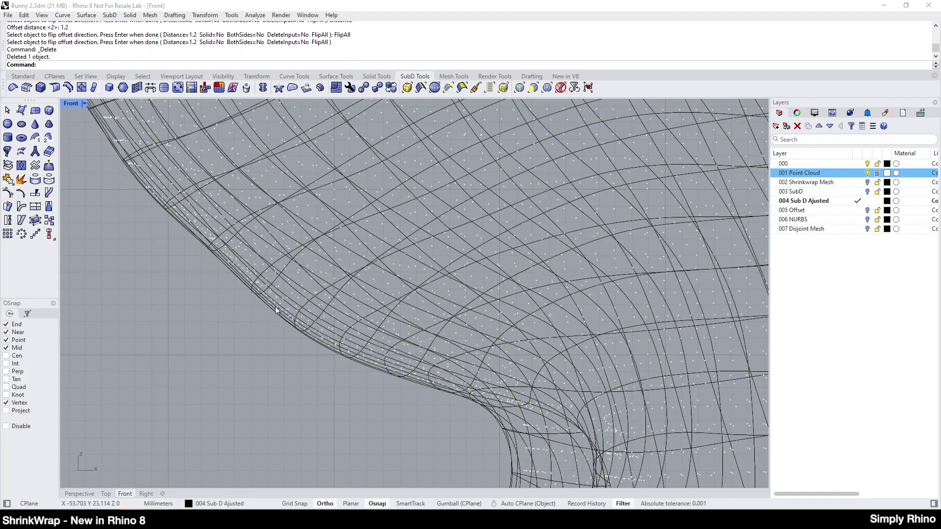
Check the offset SubD's outline against the point cloud, hide layer 001 Point Cloud and maximize the Perspective view
scroll(373, 399, down, 3)
scroll(356, 396, down, 4)
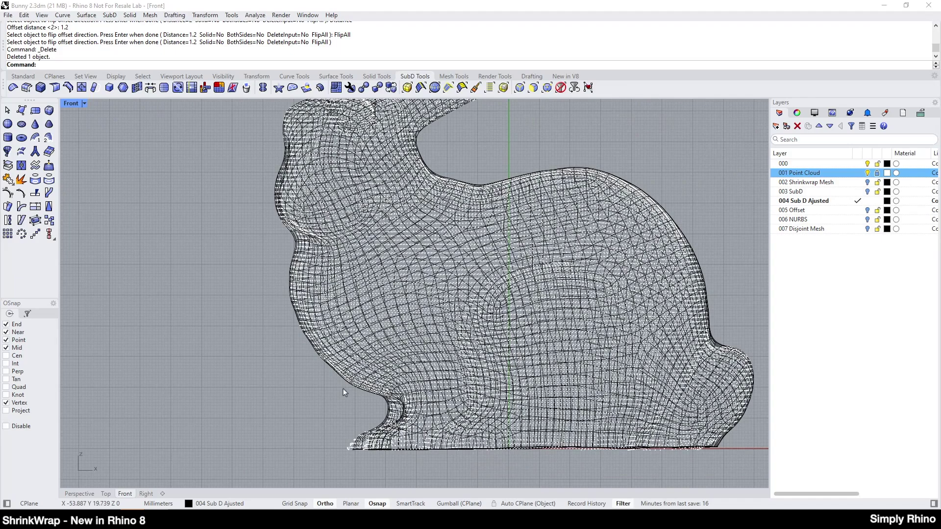
scroll(731, 299, up, 5)
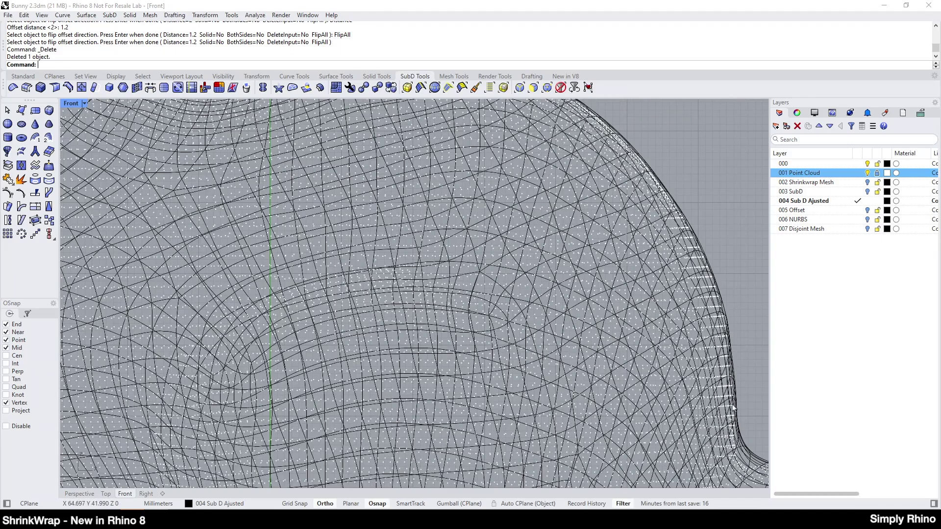
scroll(513, 339, down, 4)
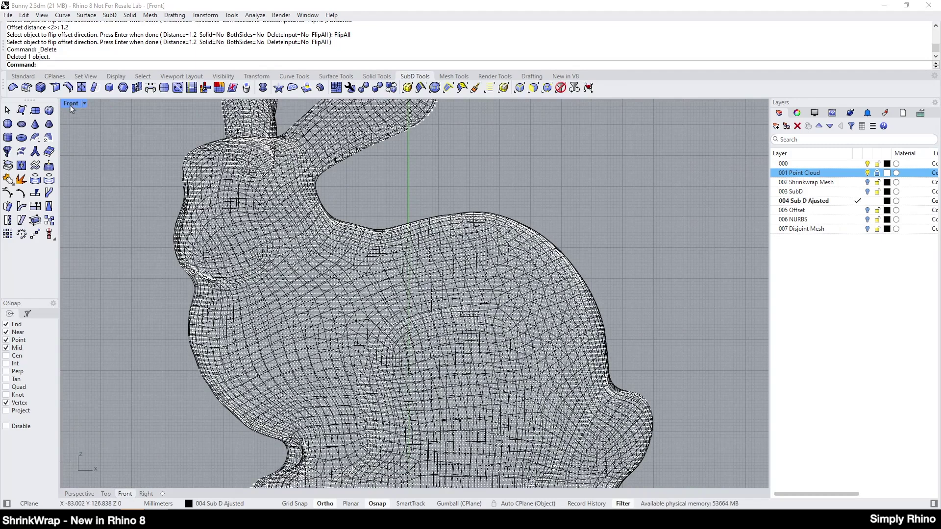
click(868, 174)
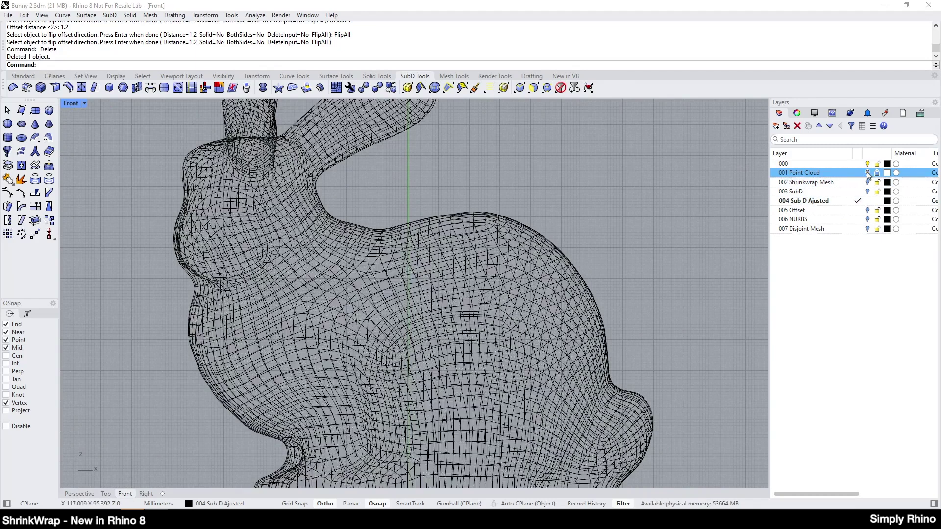
double_click(75, 102)
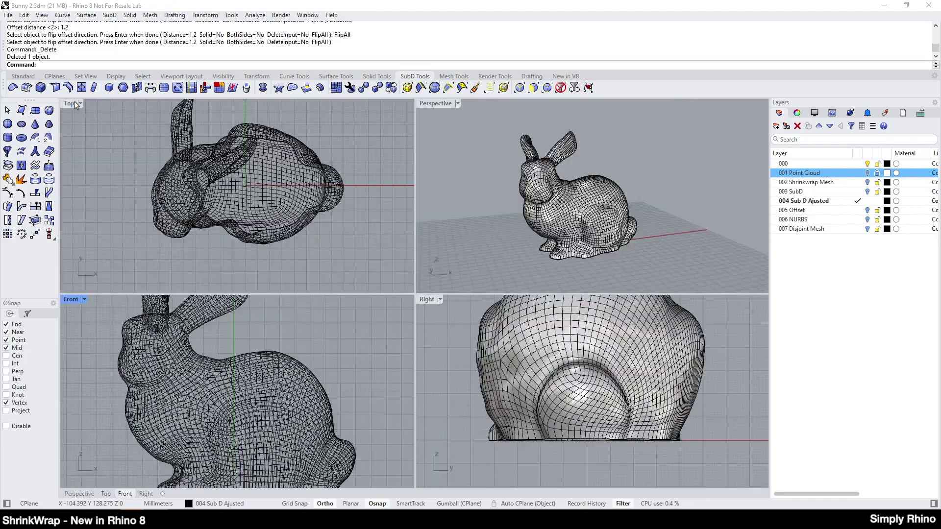
click(435, 103)
double_click(434, 103)
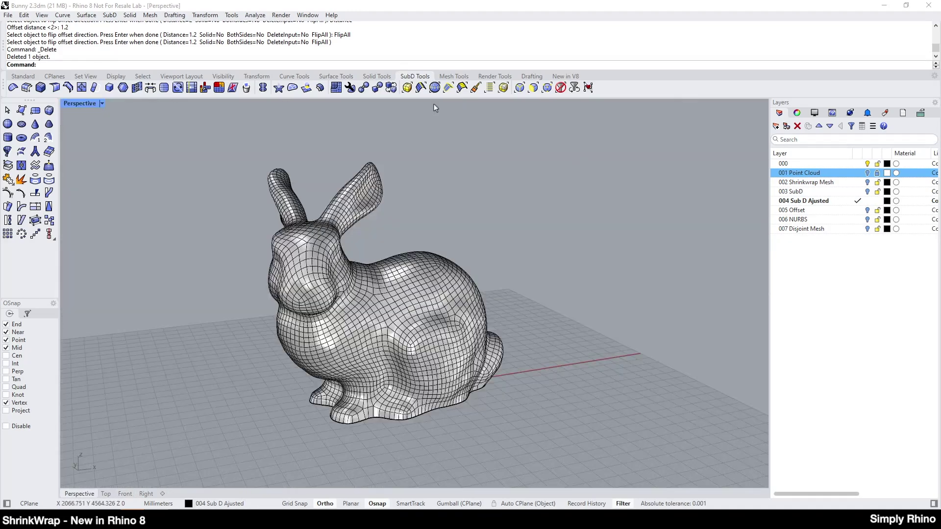
Offset the bunny SubD inward by 2 mm as a solid with Solid=Yes and DeleteInput=Yes
scroll(375, 416, up, 3)
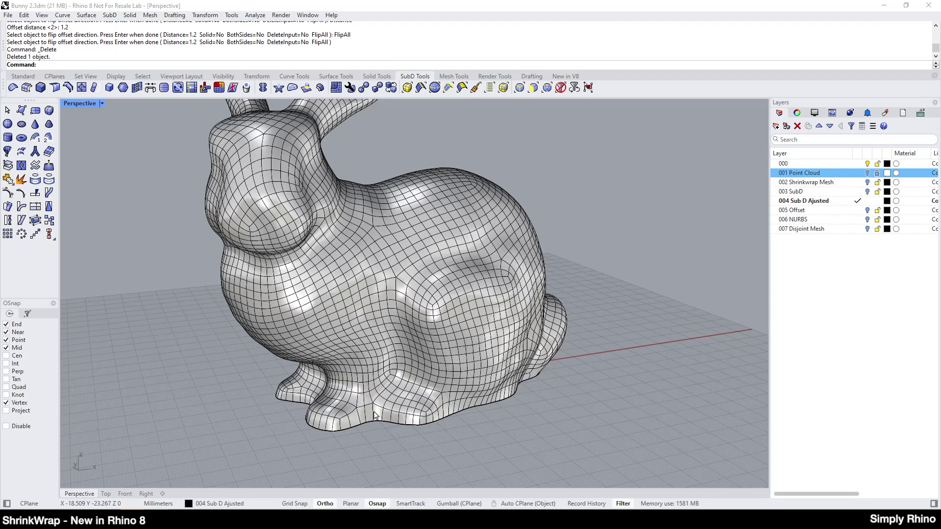
right_drag(375, 417, 312, 307)
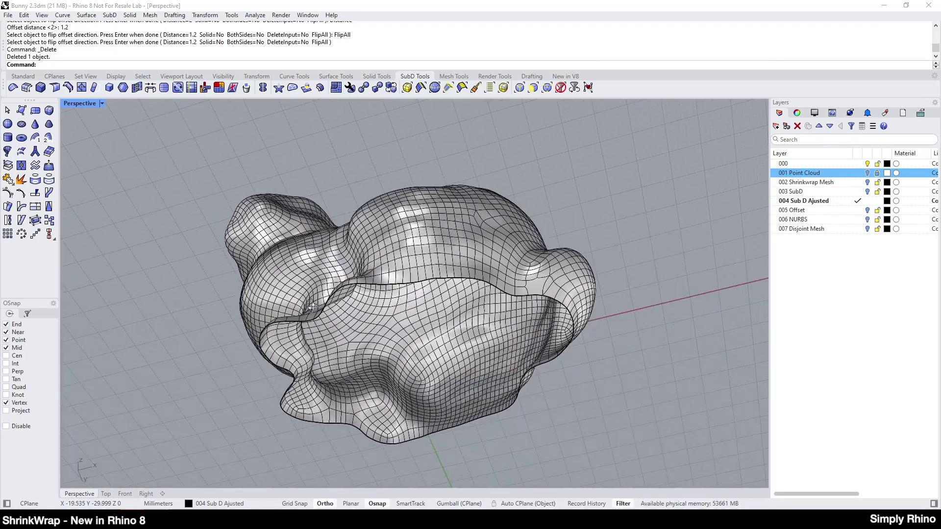
scroll(305, 347, up, 1)
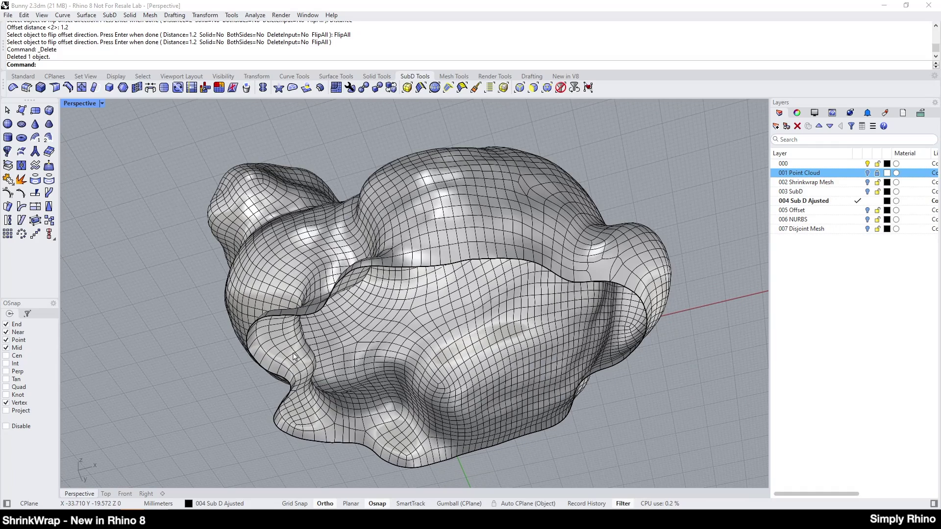
click(295, 357)
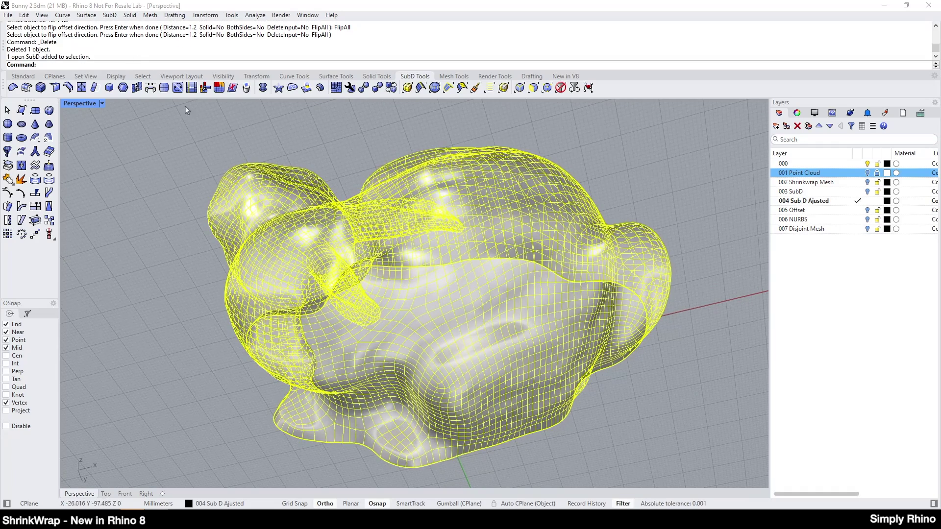
click(321, 89)
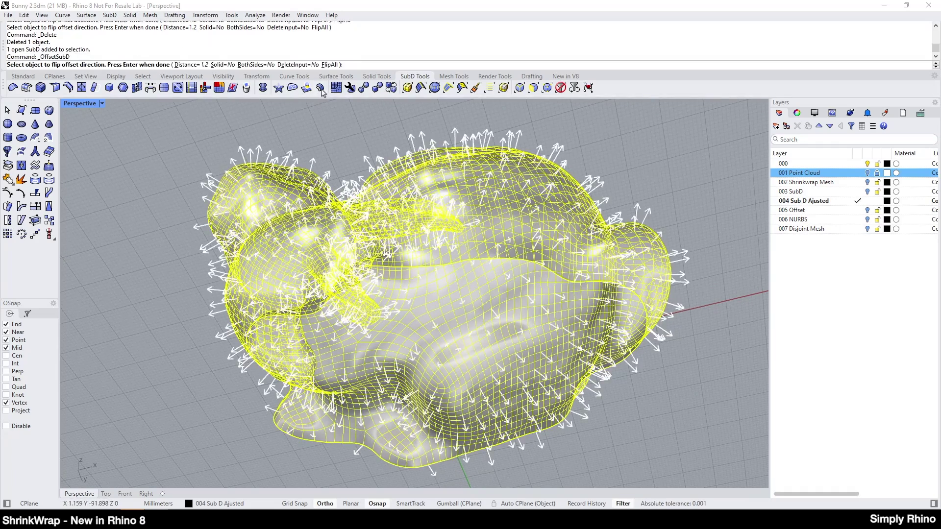
click(188, 65)
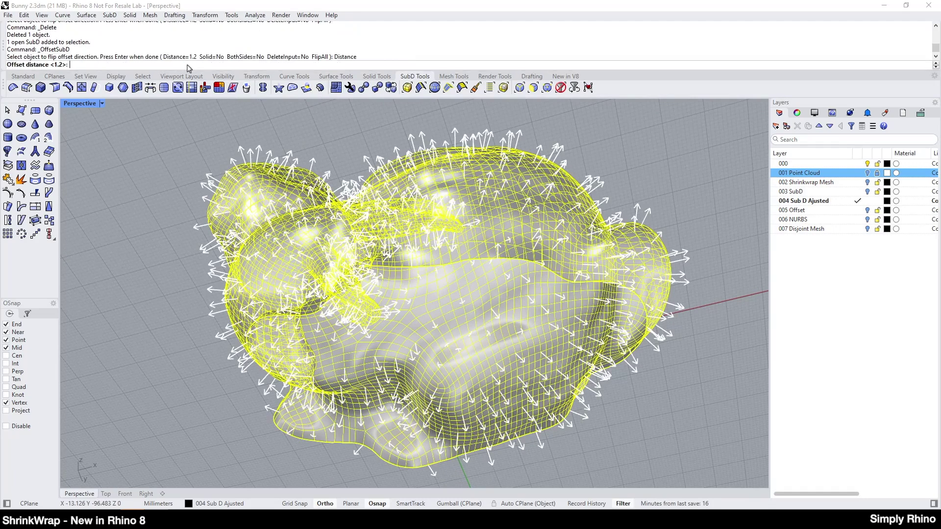
text(2)
key(Return)
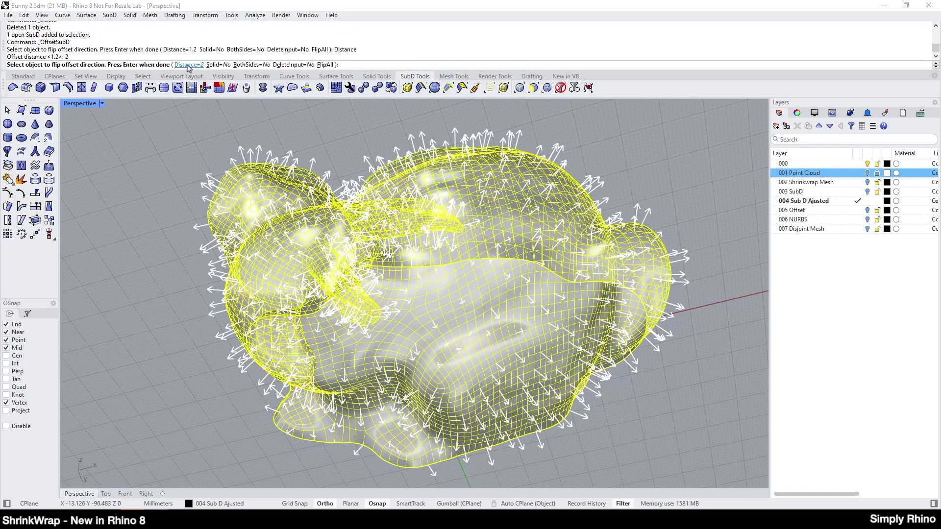
click(325, 65)
click(214, 65)
click(289, 65)
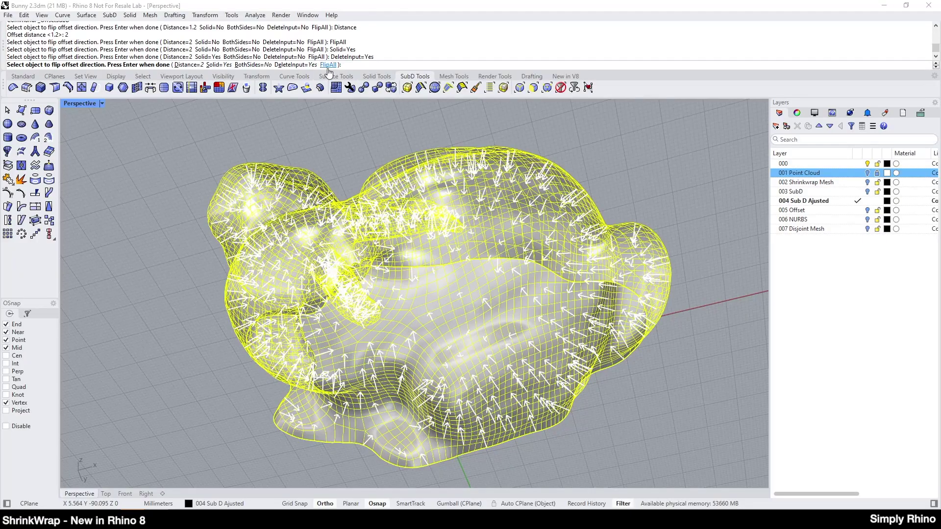
key(Return)
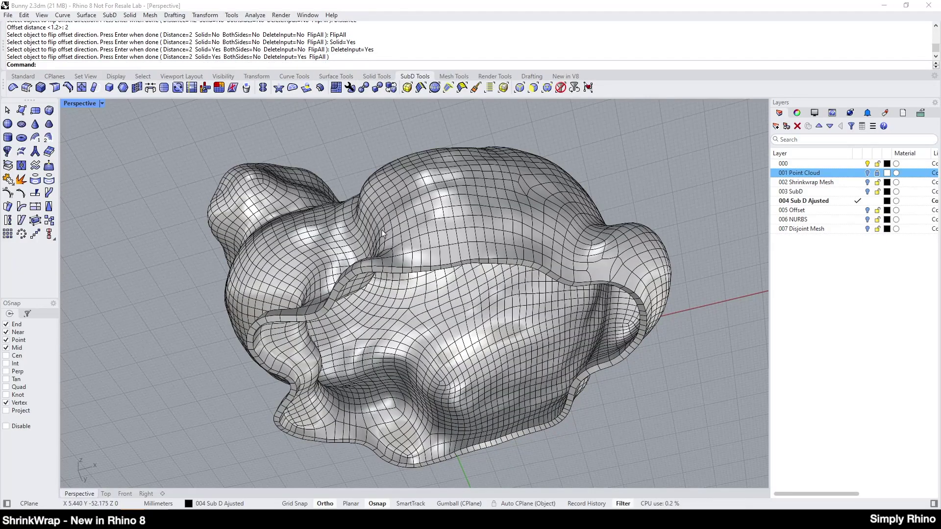
Select the control points along the base rim of the thickened bunny in the maximized Right view
right_drag(382, 233, 558, 179)
scroll(589, 157, up, 5)
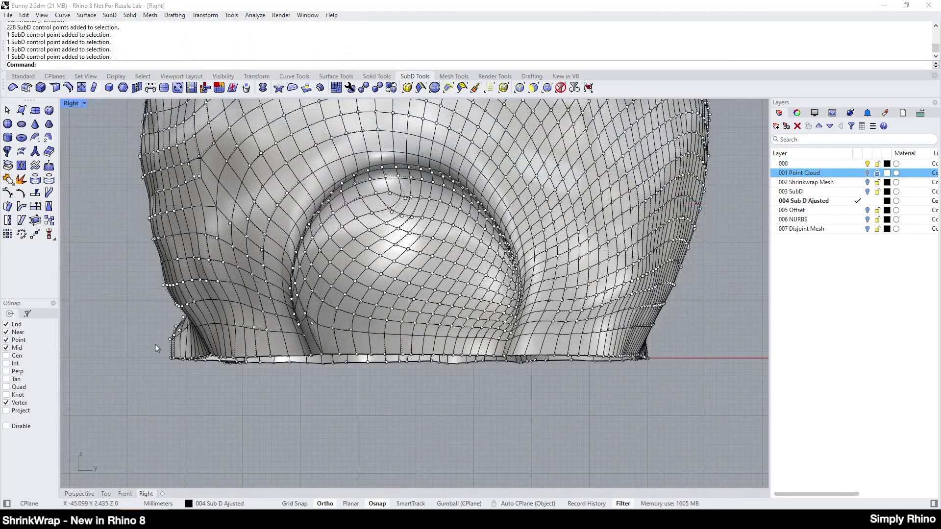
drag(155, 343, 702, 409)
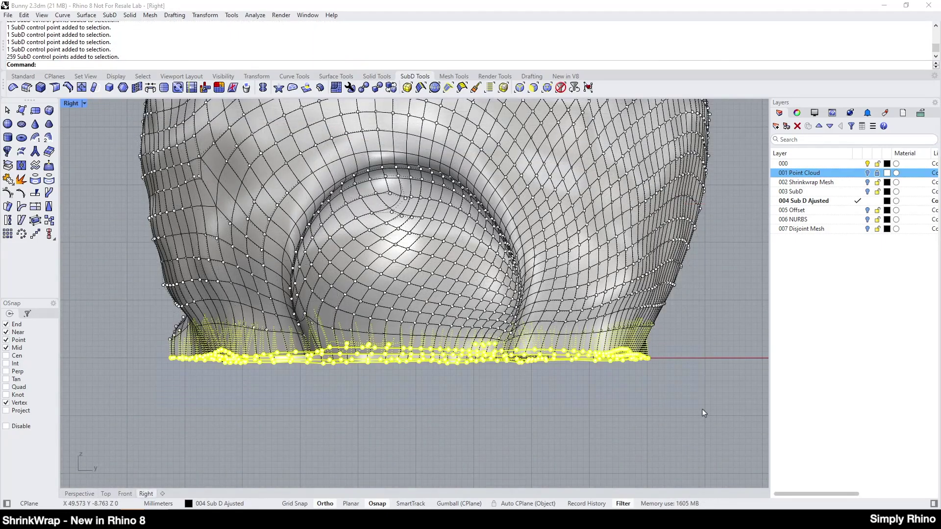
Remove the stray inner control points just above the base rim from the control point selection
scroll(505, 355, up, 10)
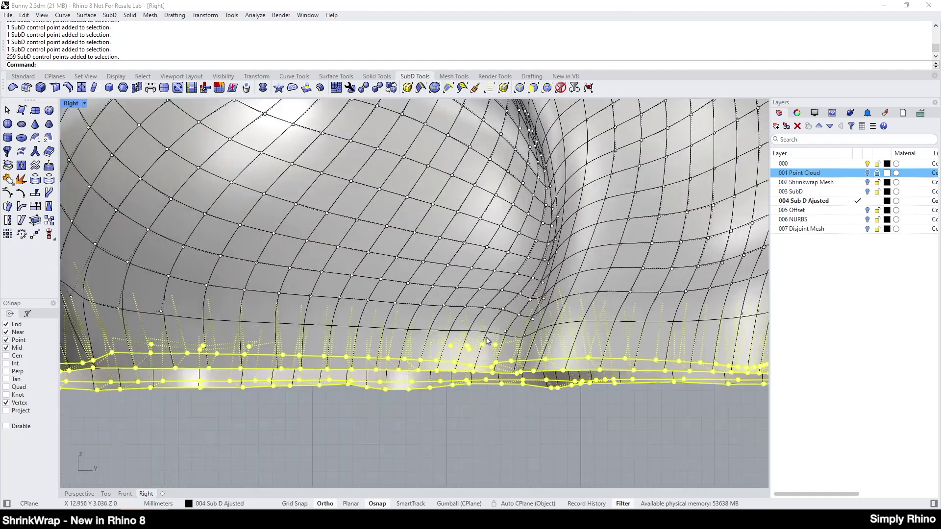
ctrl+click(425, 347)
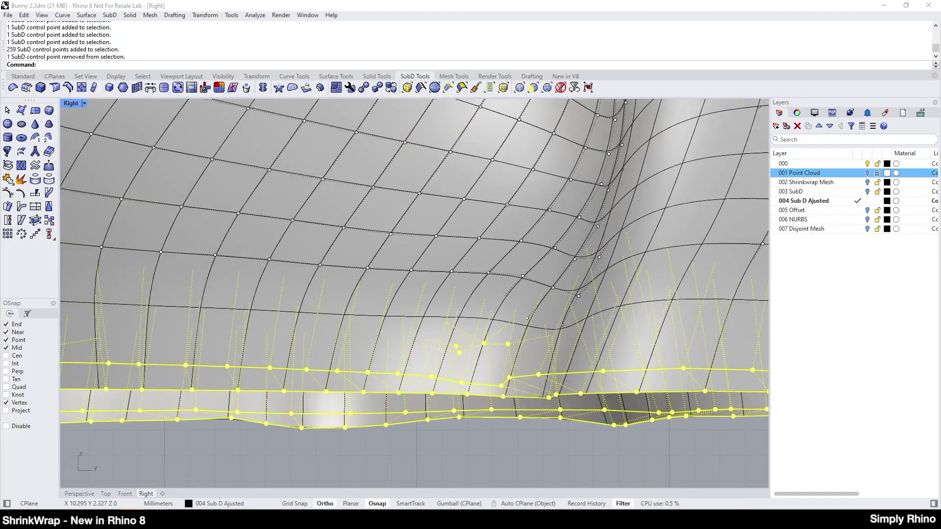
ctrl+click(460, 352)
ctrl+click(456, 347)
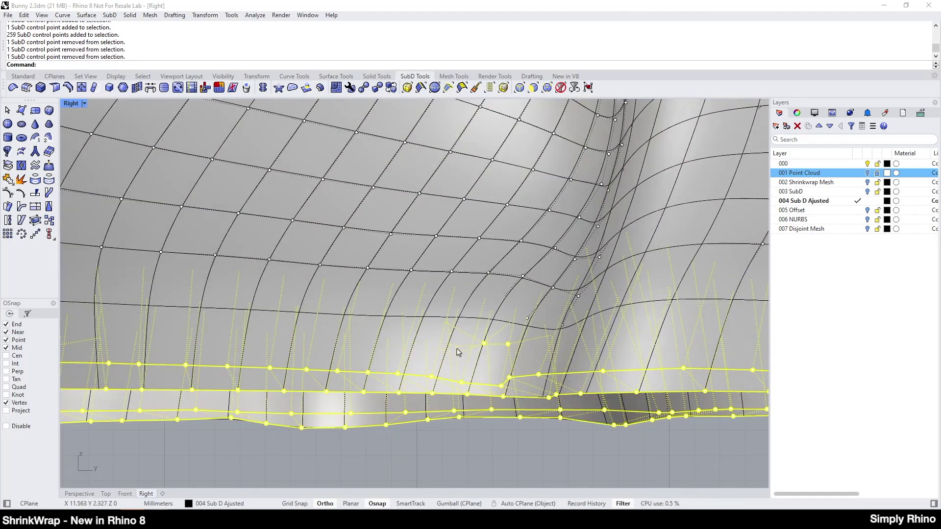
ctrl+click(484, 344)
ctrl+click(507, 345)
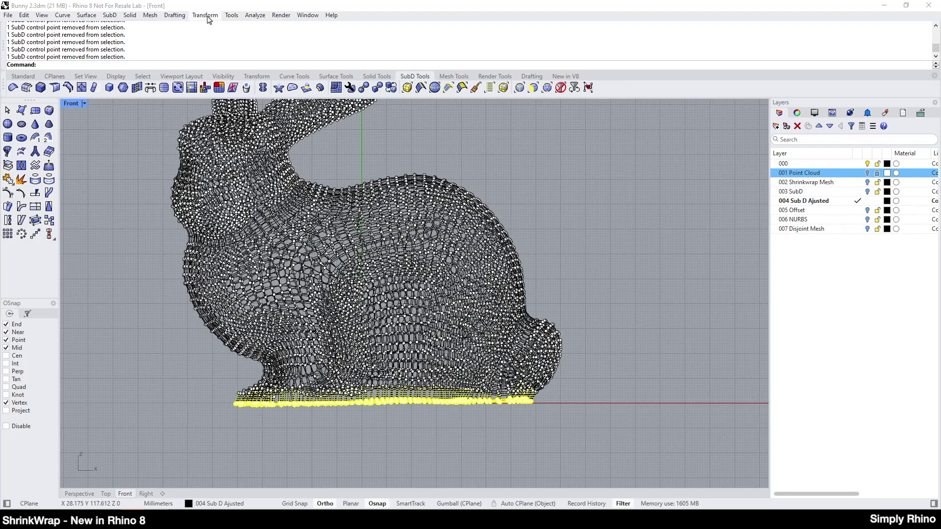
Flatten the selected base rim control points with Set Points, using only Set Z aligned to World at 0
click(205, 14)
click(237, 150)
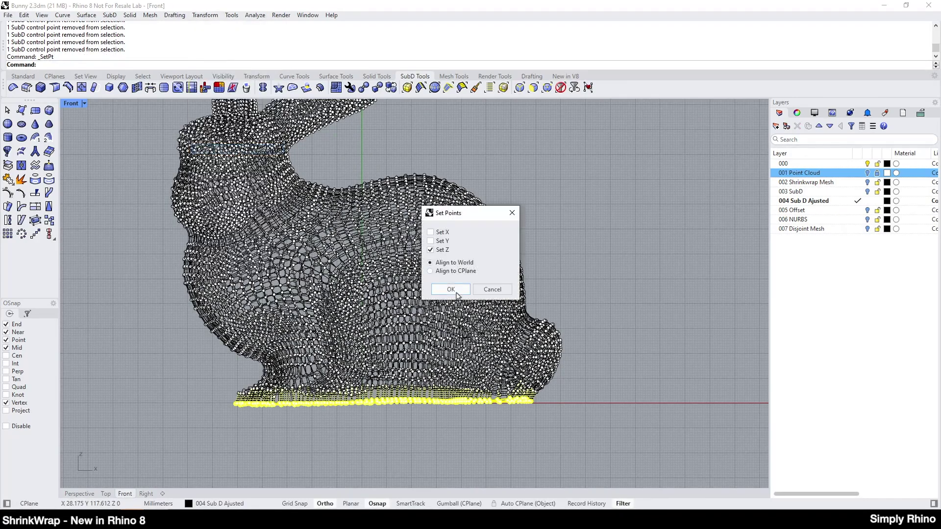
click(448, 290)
text(0)
key(Return)
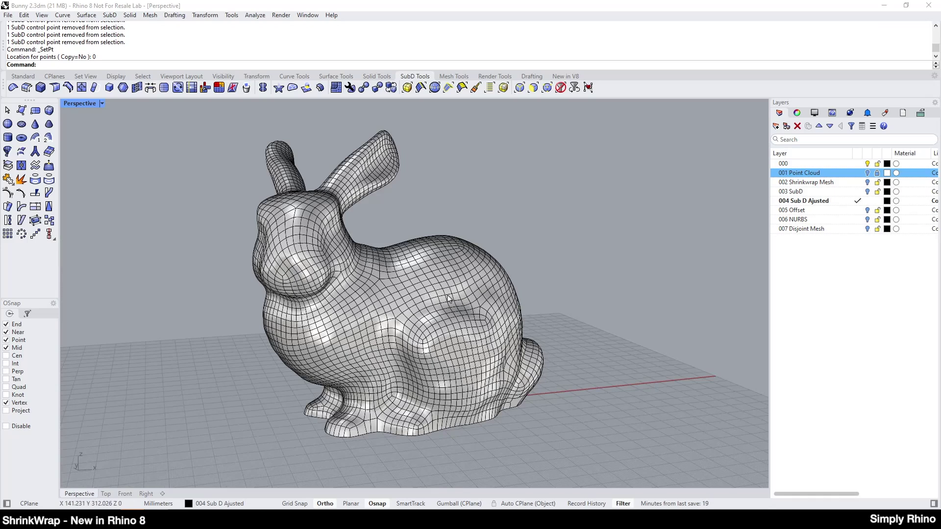
Convert the bunny SubD to NURBS with DeleteInputObjects=No, Faces=Packed and ExtraordinaryVertex=G1x
click(448, 297)
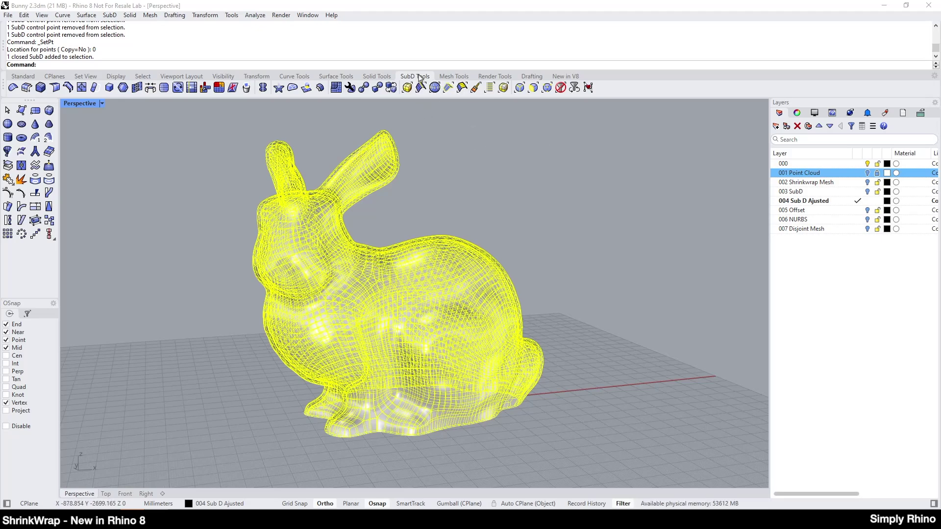
click(363, 88)
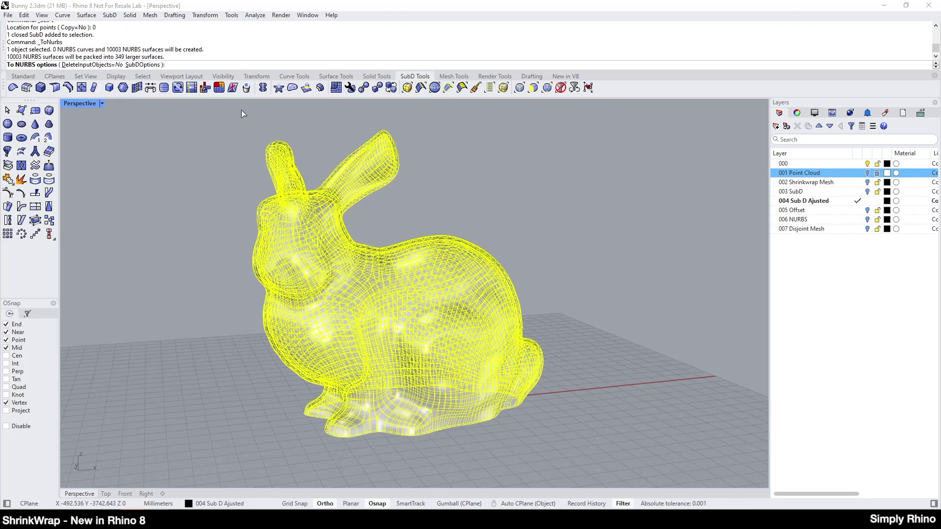
click(145, 65)
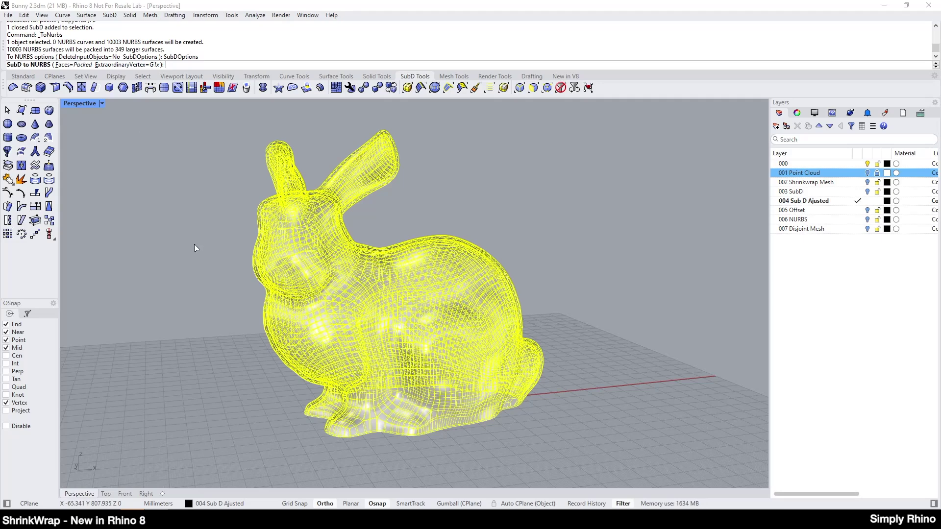
key(Return)
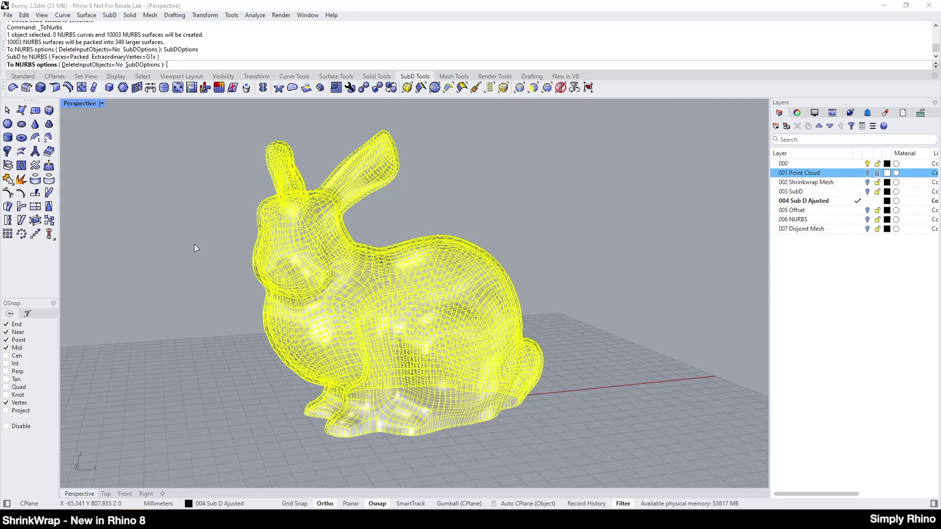
key(Return)
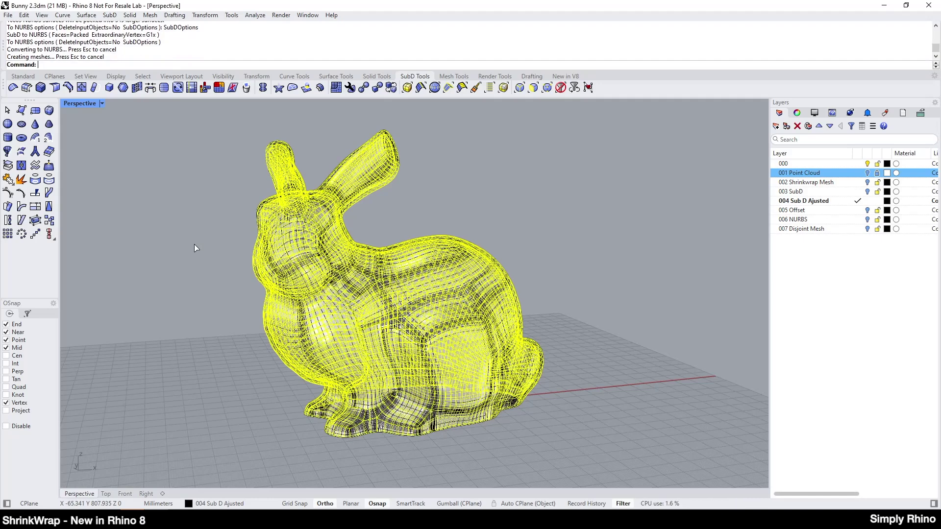
Move the NURBS bunny to layer 006 NURBS, make that layer current and hide layer 004 Sub D Ajusted
right_click(808, 219)
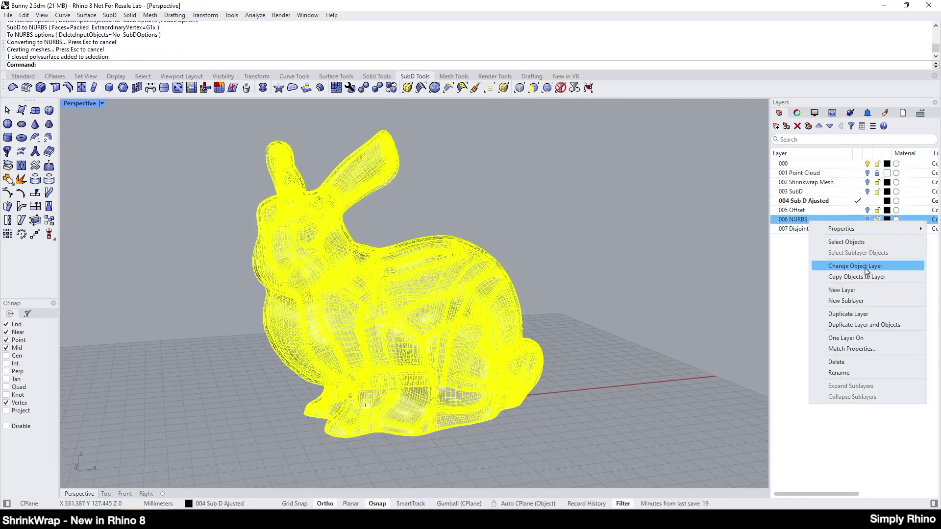
click(856, 265)
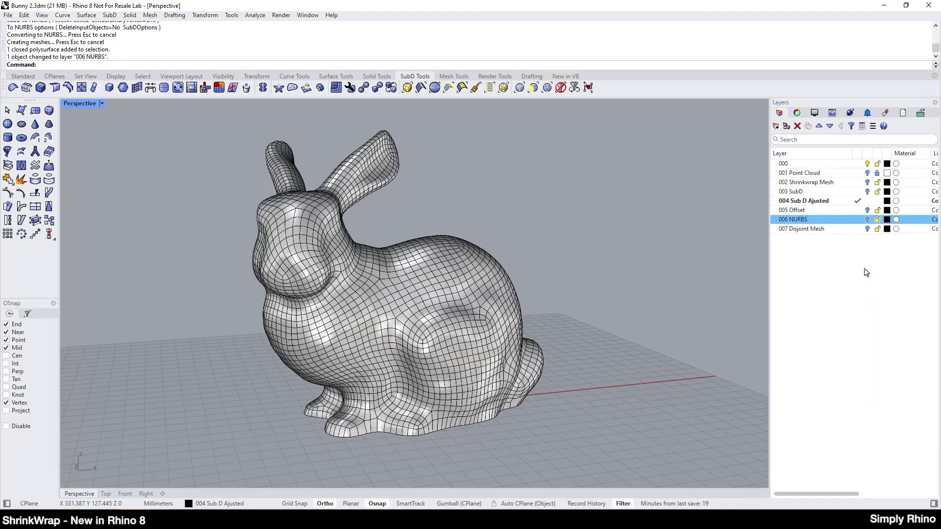
click(858, 219)
click(862, 201)
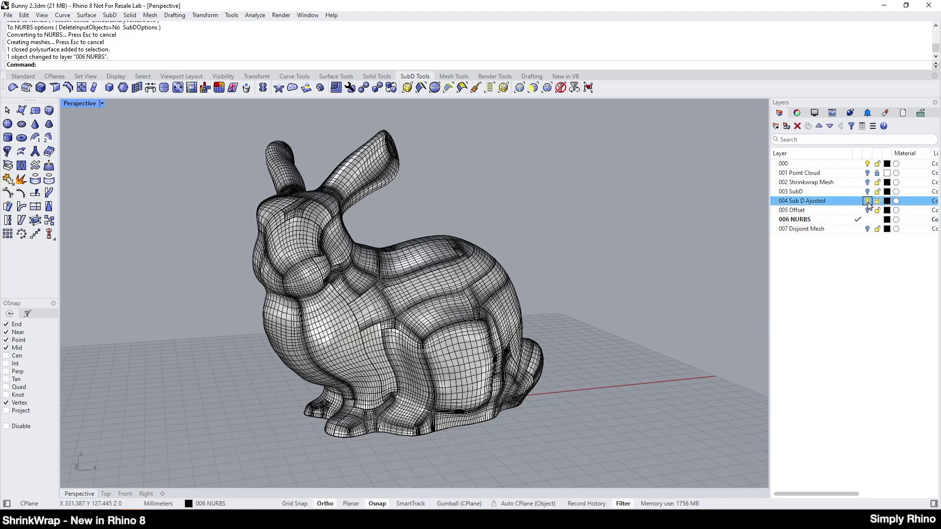
Show the properties of the NURBS bunny and examine the rim faces on its underside
click(344, 331)
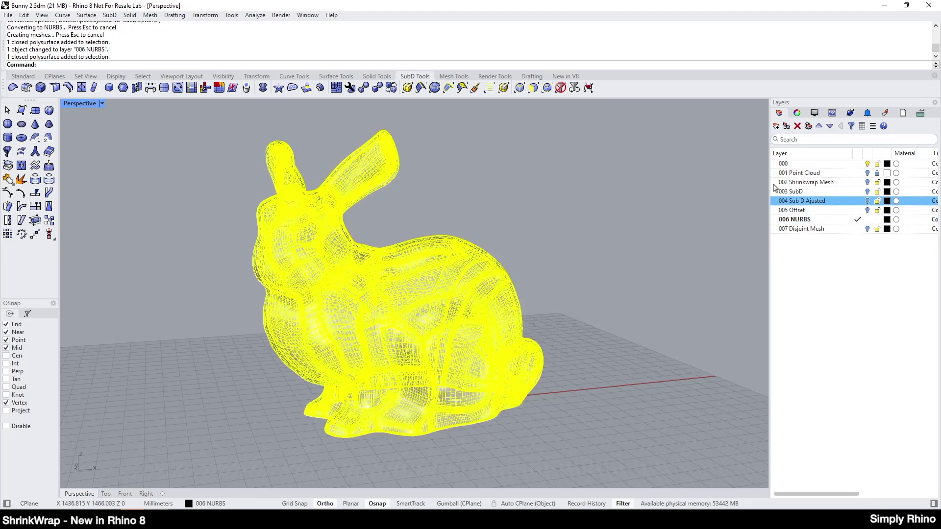
click(799, 114)
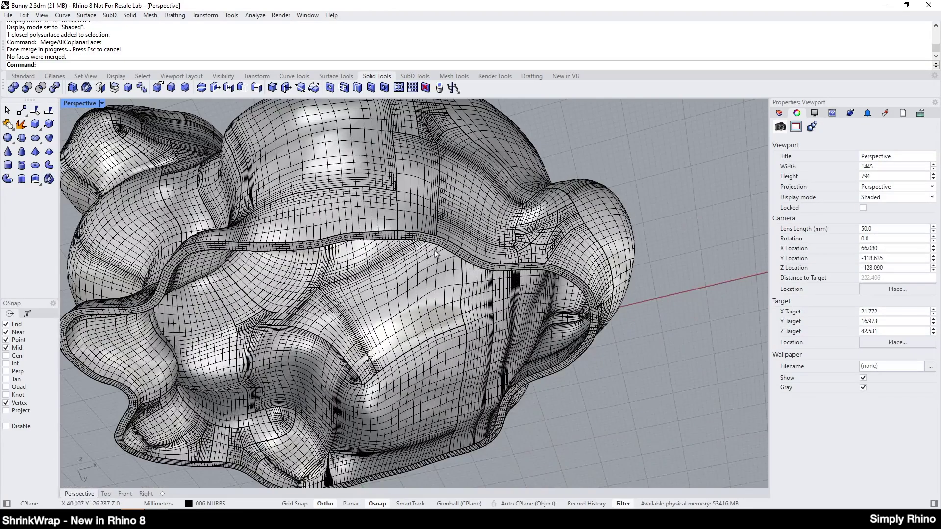
scroll(332, 303, down, 3)
right_drag(173, 329, 611, 241)
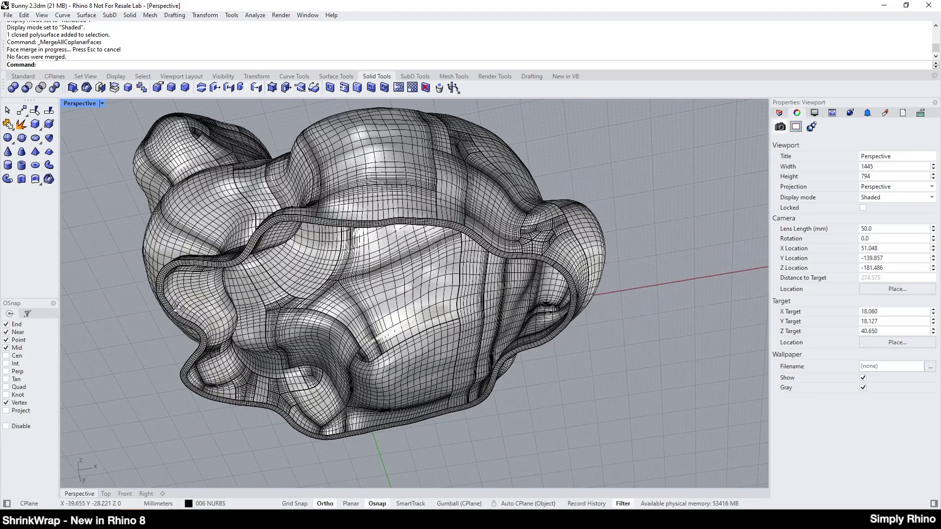
scroll(552, 287, up, 8)
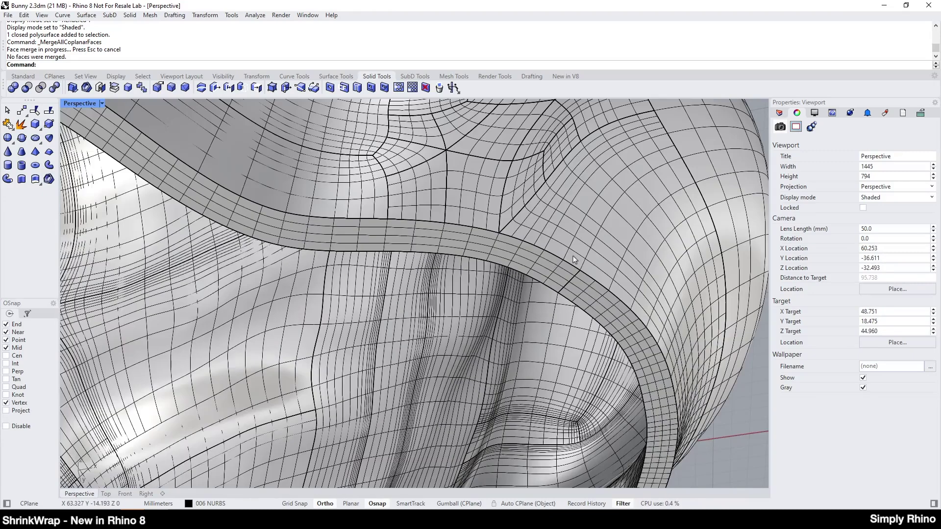
Extract the flat rim surface from the bunny polysurface with Copy=No and delete it
right_click(23, 125)
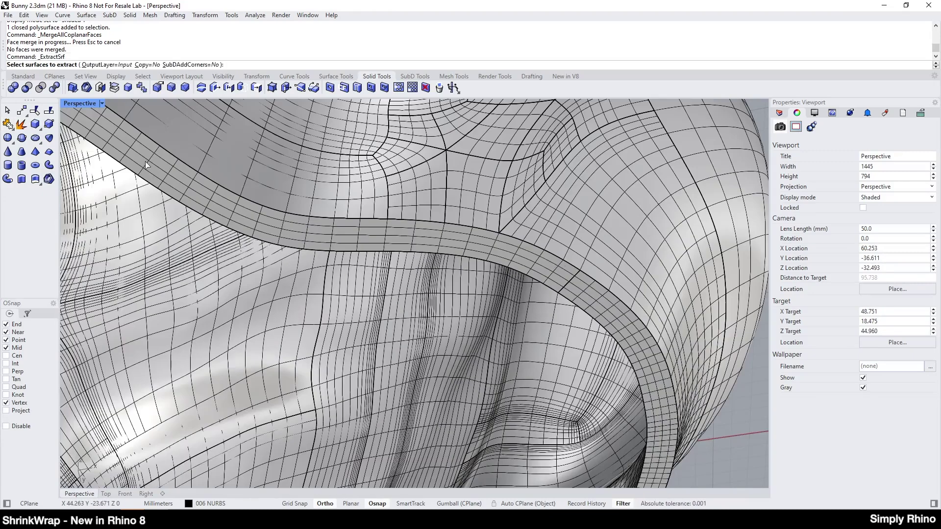
click(536, 257)
key(Return)
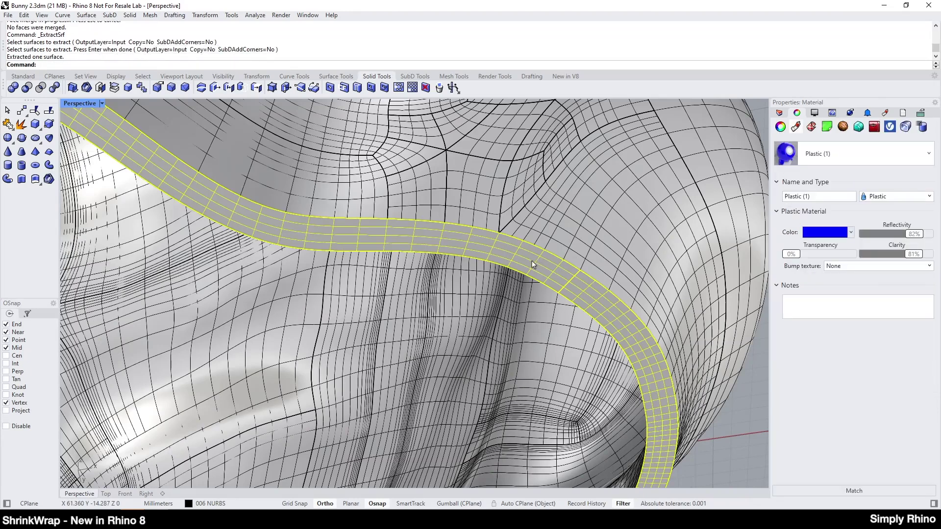
key(Delete)
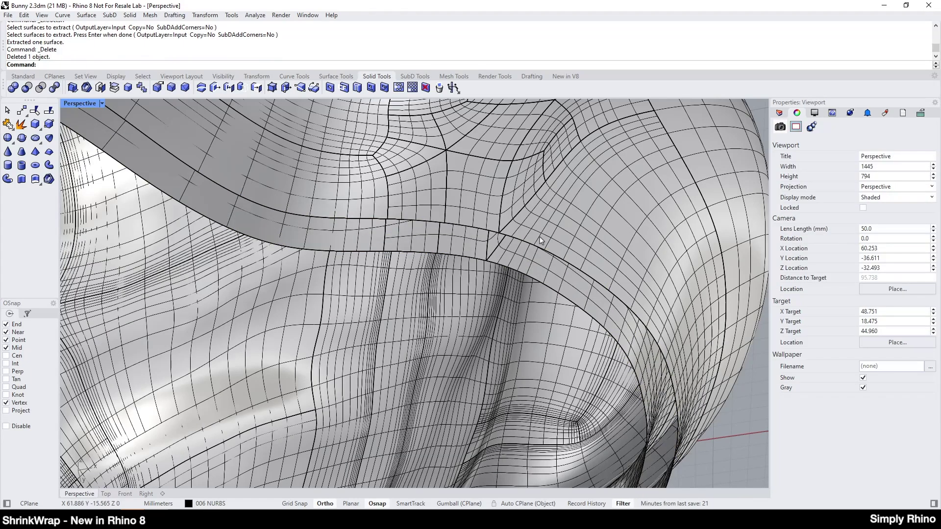
Duplicate the open inner and outer base borders of the bunny polysurfaces with DupBorder
text(DupBorder)
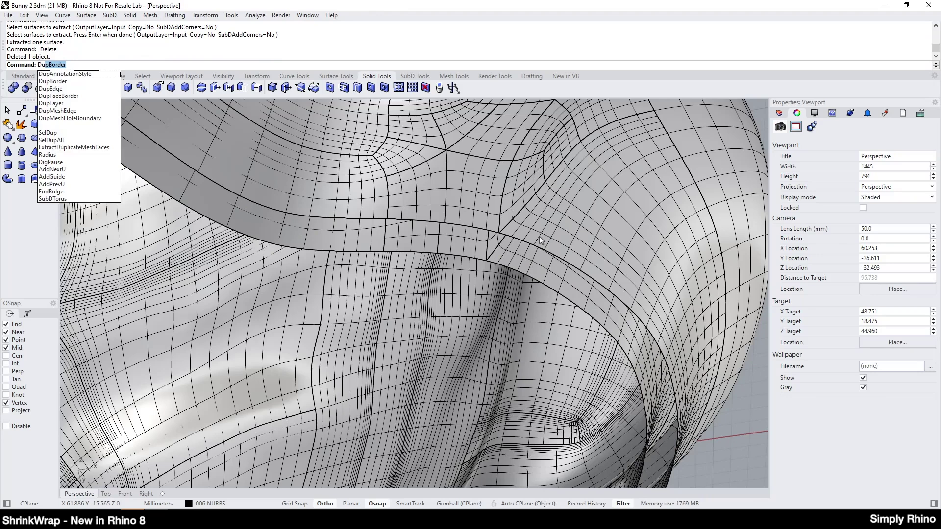
key(Return)
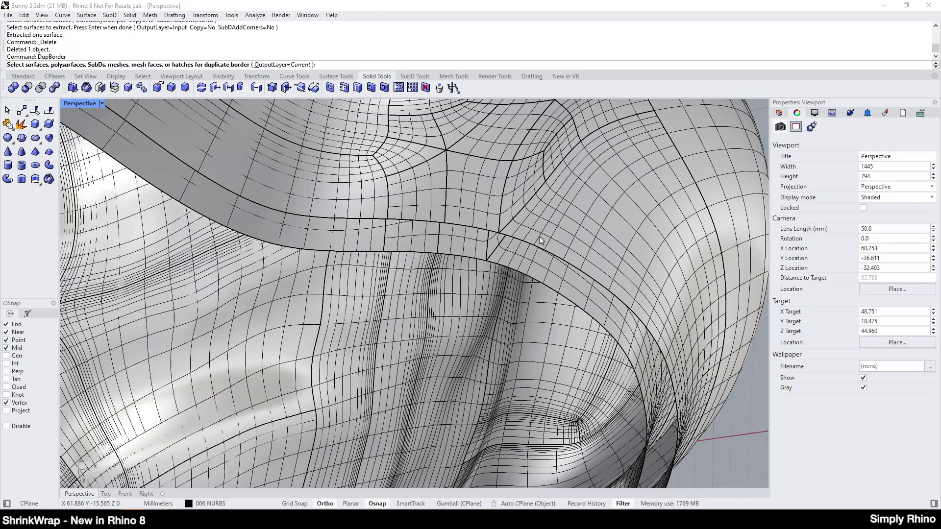
click(561, 285)
key(Return)
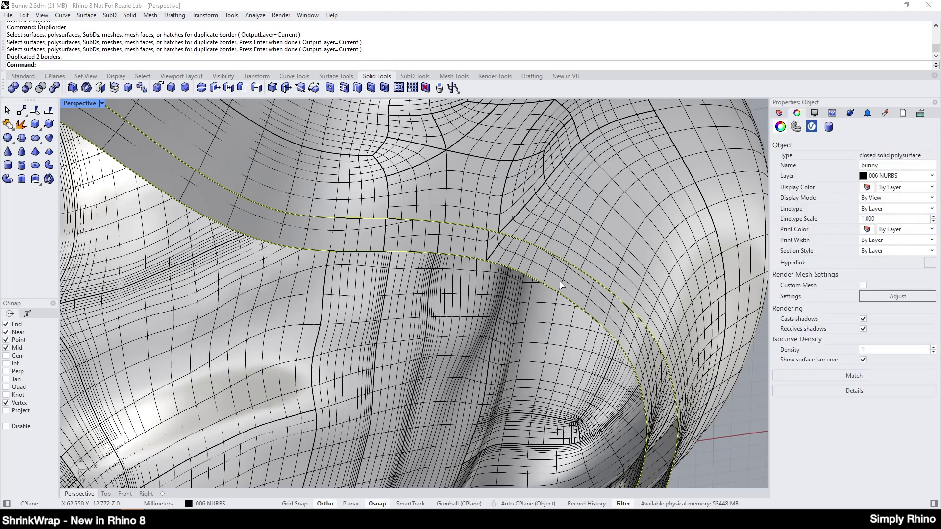
Create a planar surface between the two border curves and delete the curves
click(86, 15)
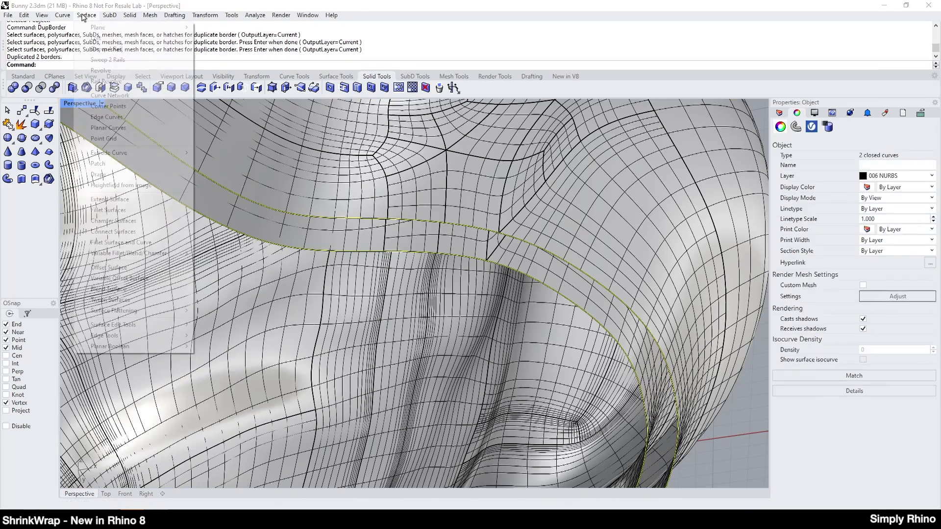
click(109, 128)
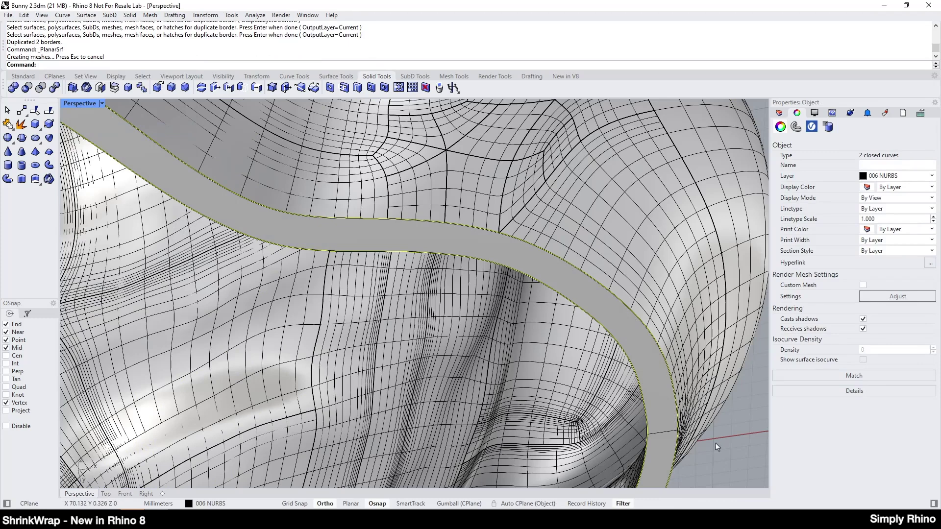
key(Delete)
Join the planar rim surface with the inner and outer bunny polysurfaces
key(ctrl+a)
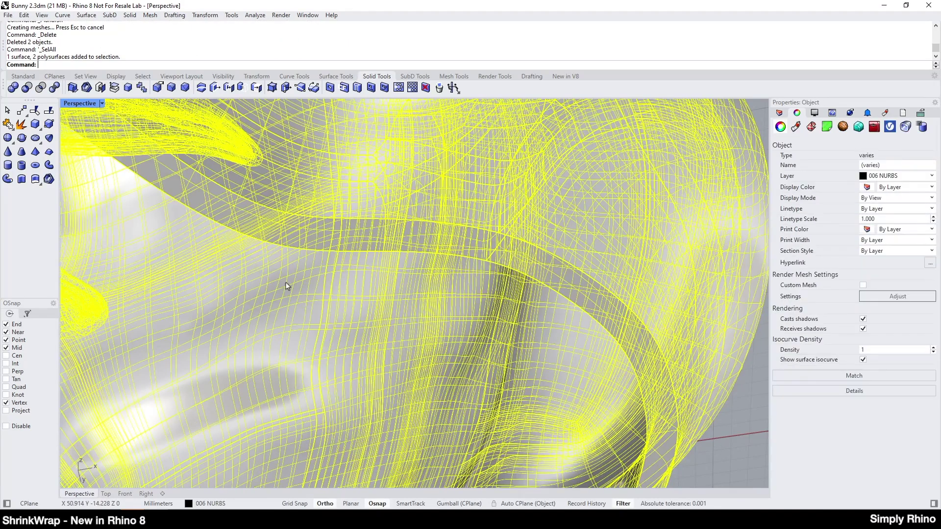
click(7, 124)
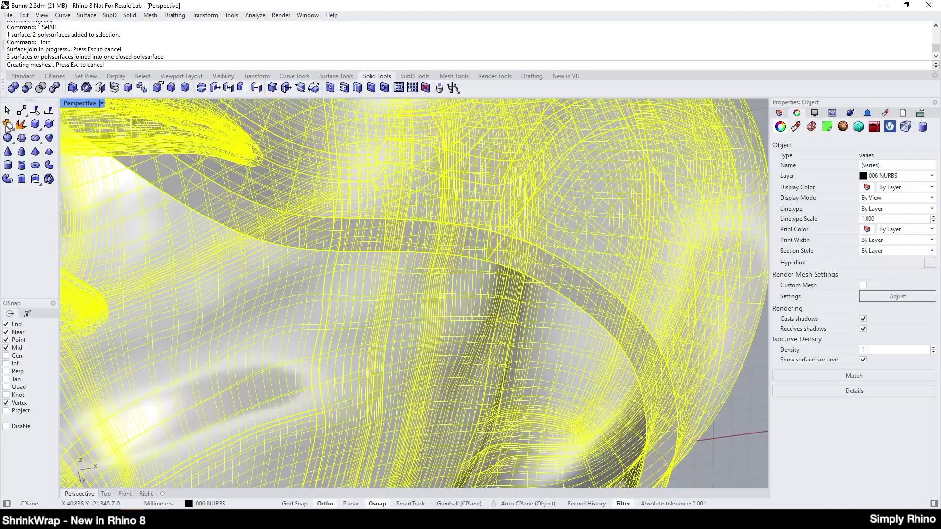
click(722, 469)
Set the Perspective view to Rendered display mode and view the whole joined bunny unselected
scroll(525, 280, down, 6)
right_drag(465, 356, 484, 385)
scroll(483, 385, down, 3)
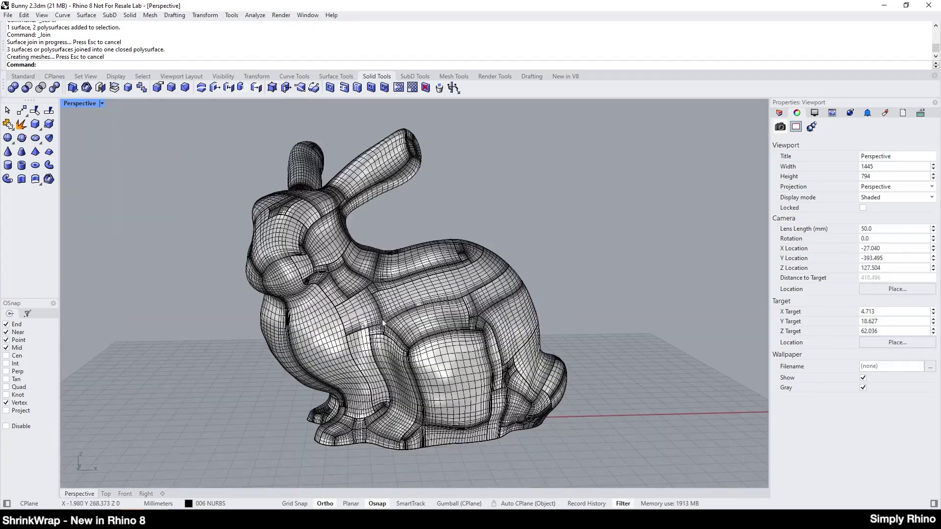
scroll(512, 398, up, 2)
scroll(512, 398, down, 2)
click(478, 299)
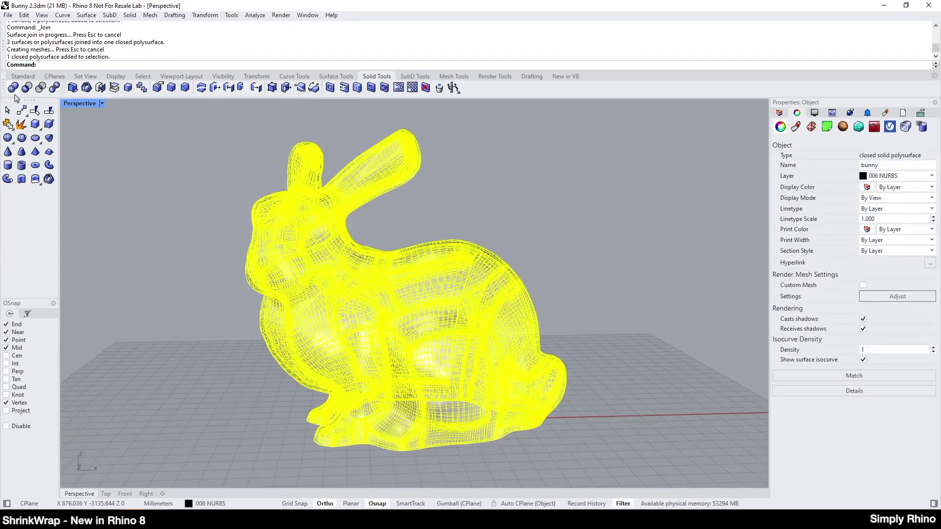
click(102, 104)
click(112, 162)
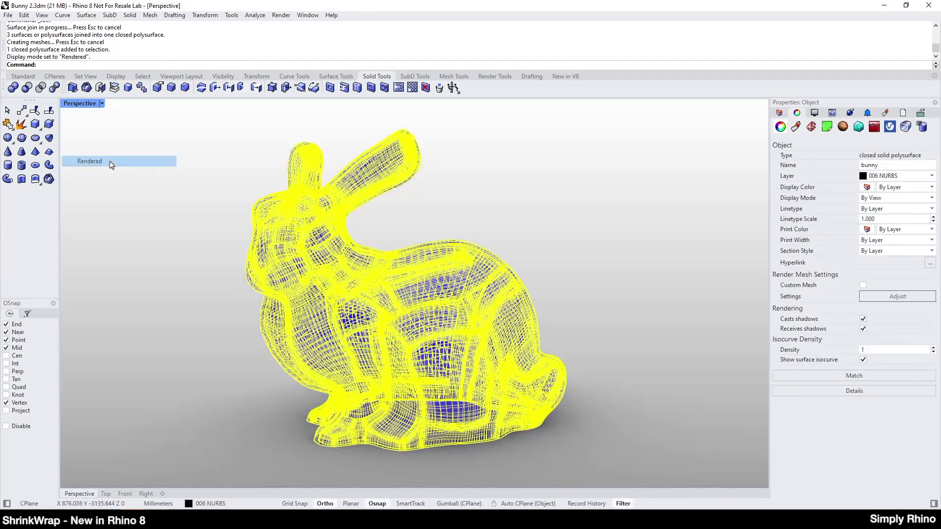
key(Escape)
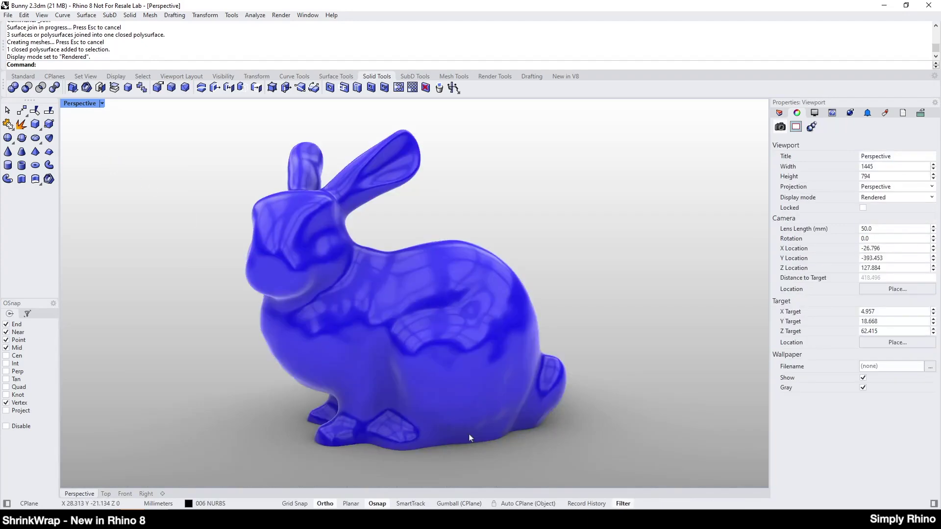
mouse_move(377, 425)
right_down()
mouse_move(662, 426)
mouse_move(388, 427)
right_up()
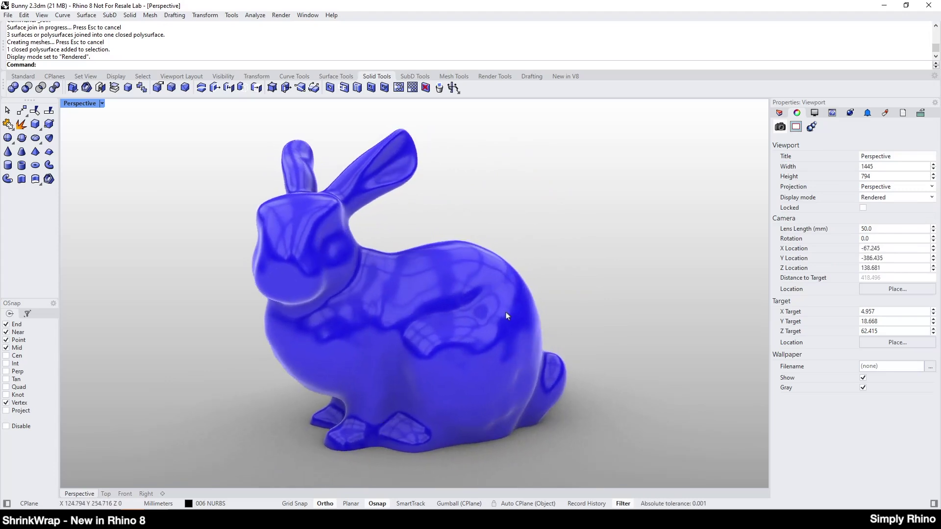